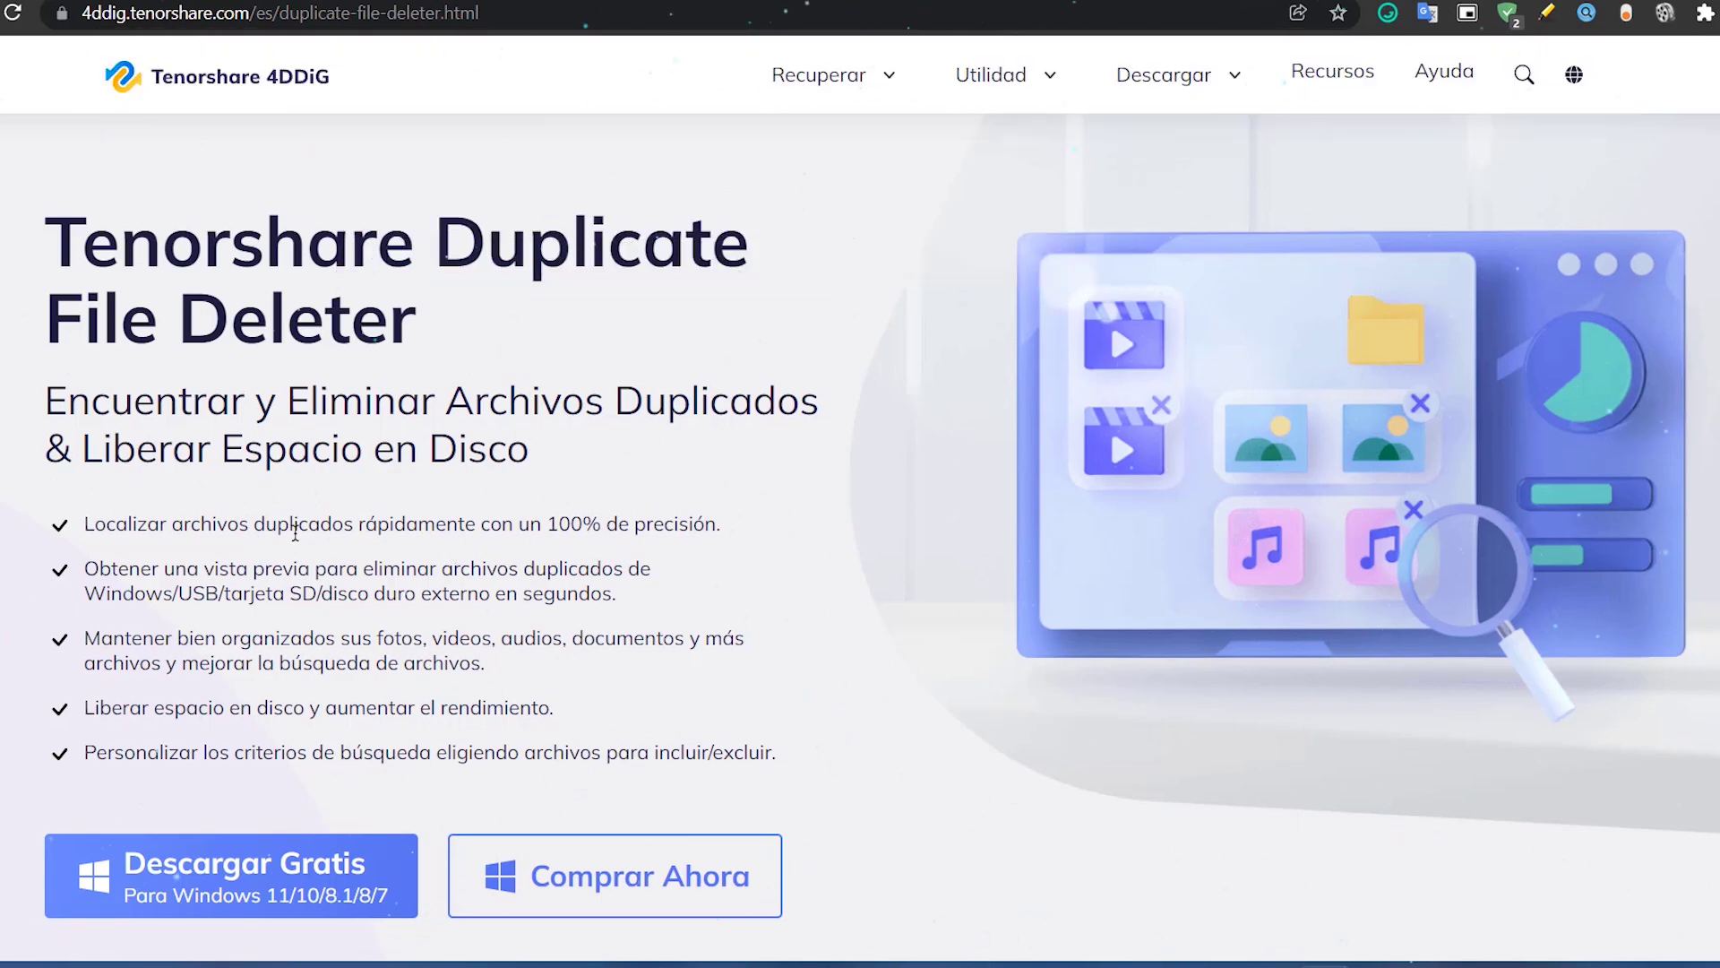
# - Review the Tenorshare Duplicate File Deleter web page, covering its features, supported file types, usage steps and customer reviews
pyautogui.moveTo(251, 523); pyautogui.dragTo(518, 523)
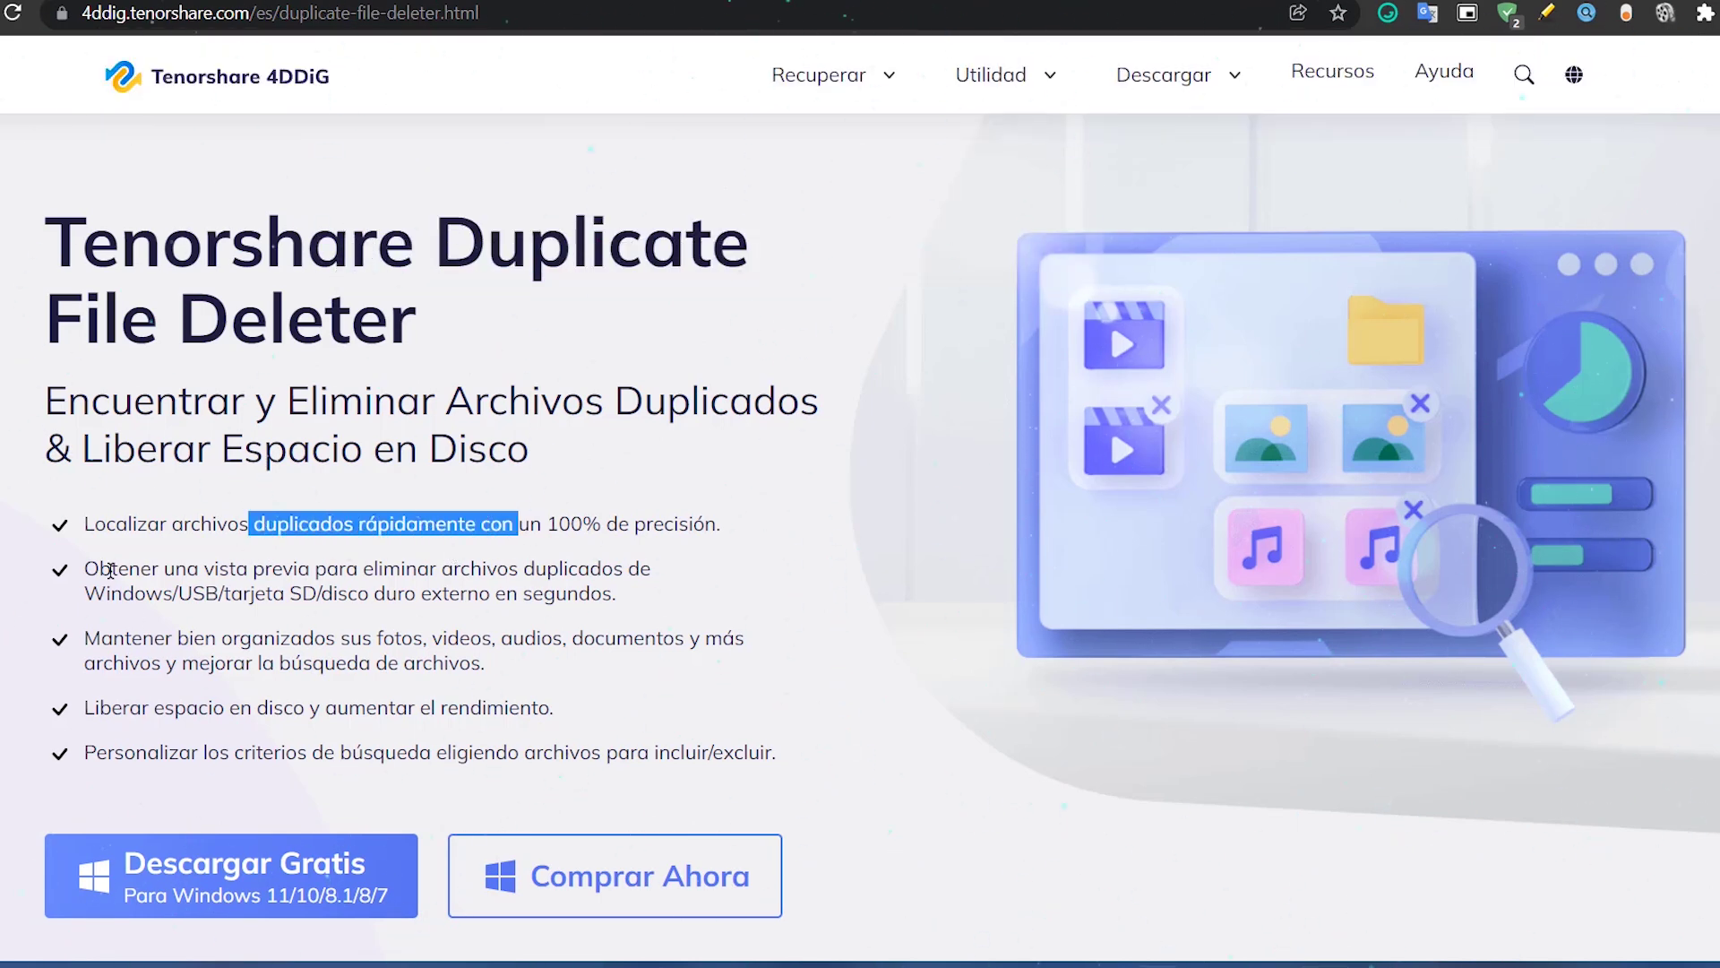
pyautogui.moveTo(109, 570); pyautogui.dragTo(410, 572)
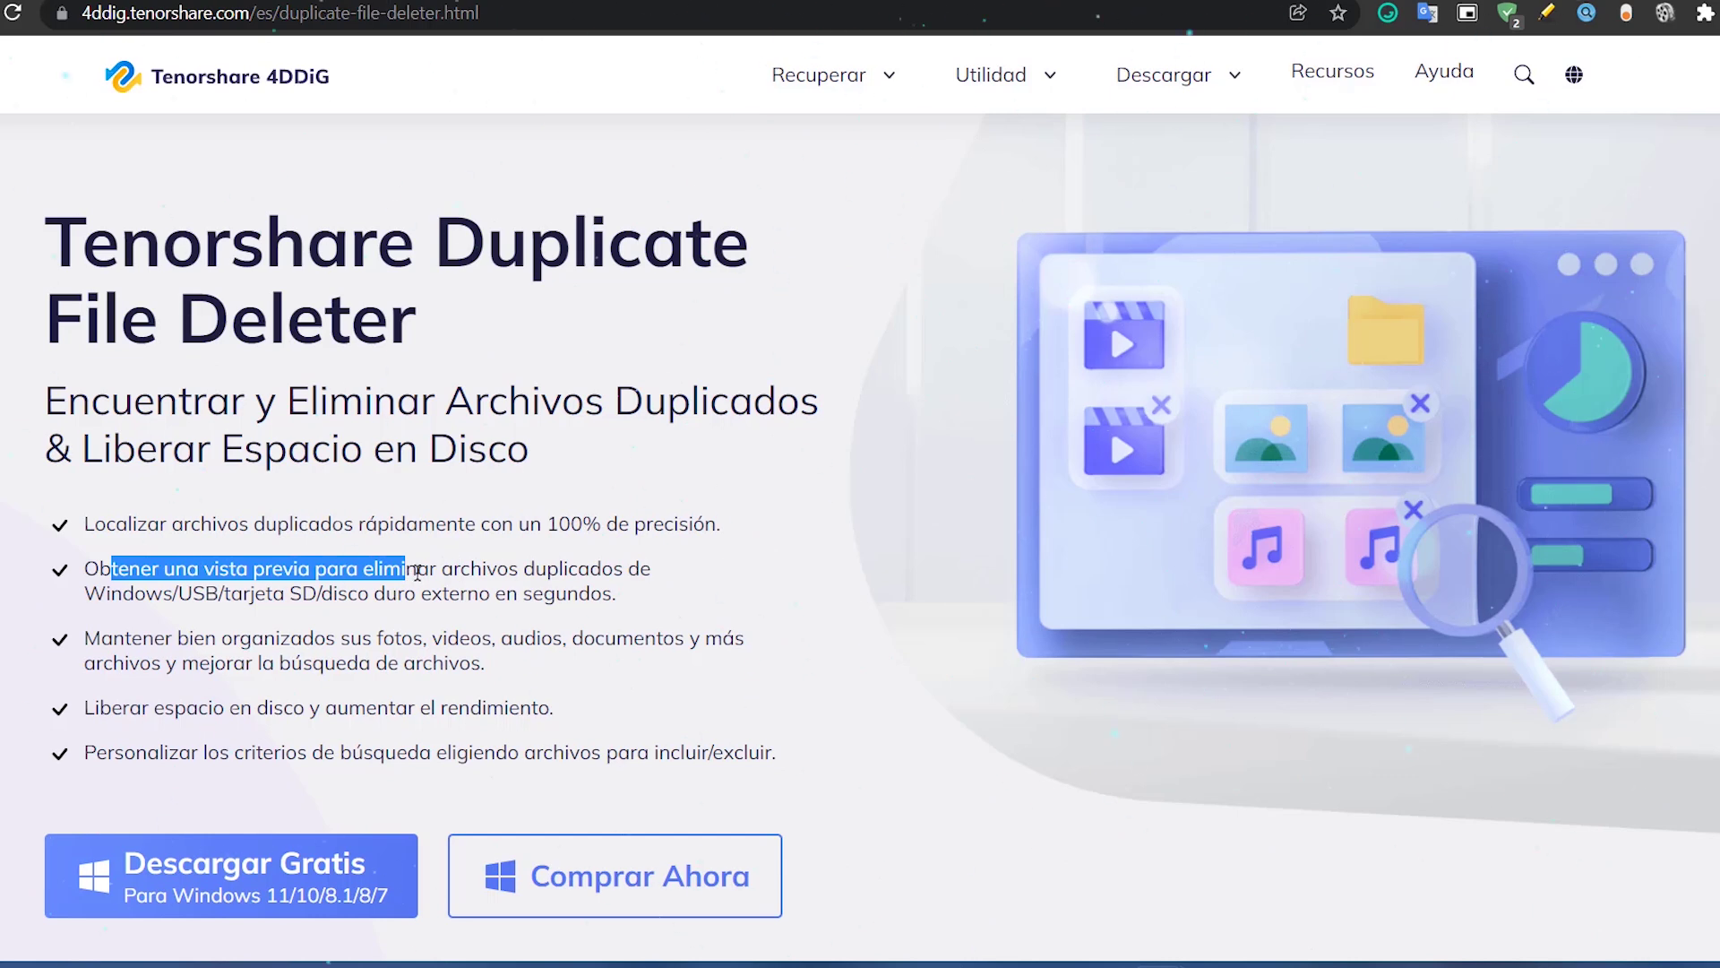
pyautogui.click(211, 637)
pyautogui.scroll(-12, 210, 637)
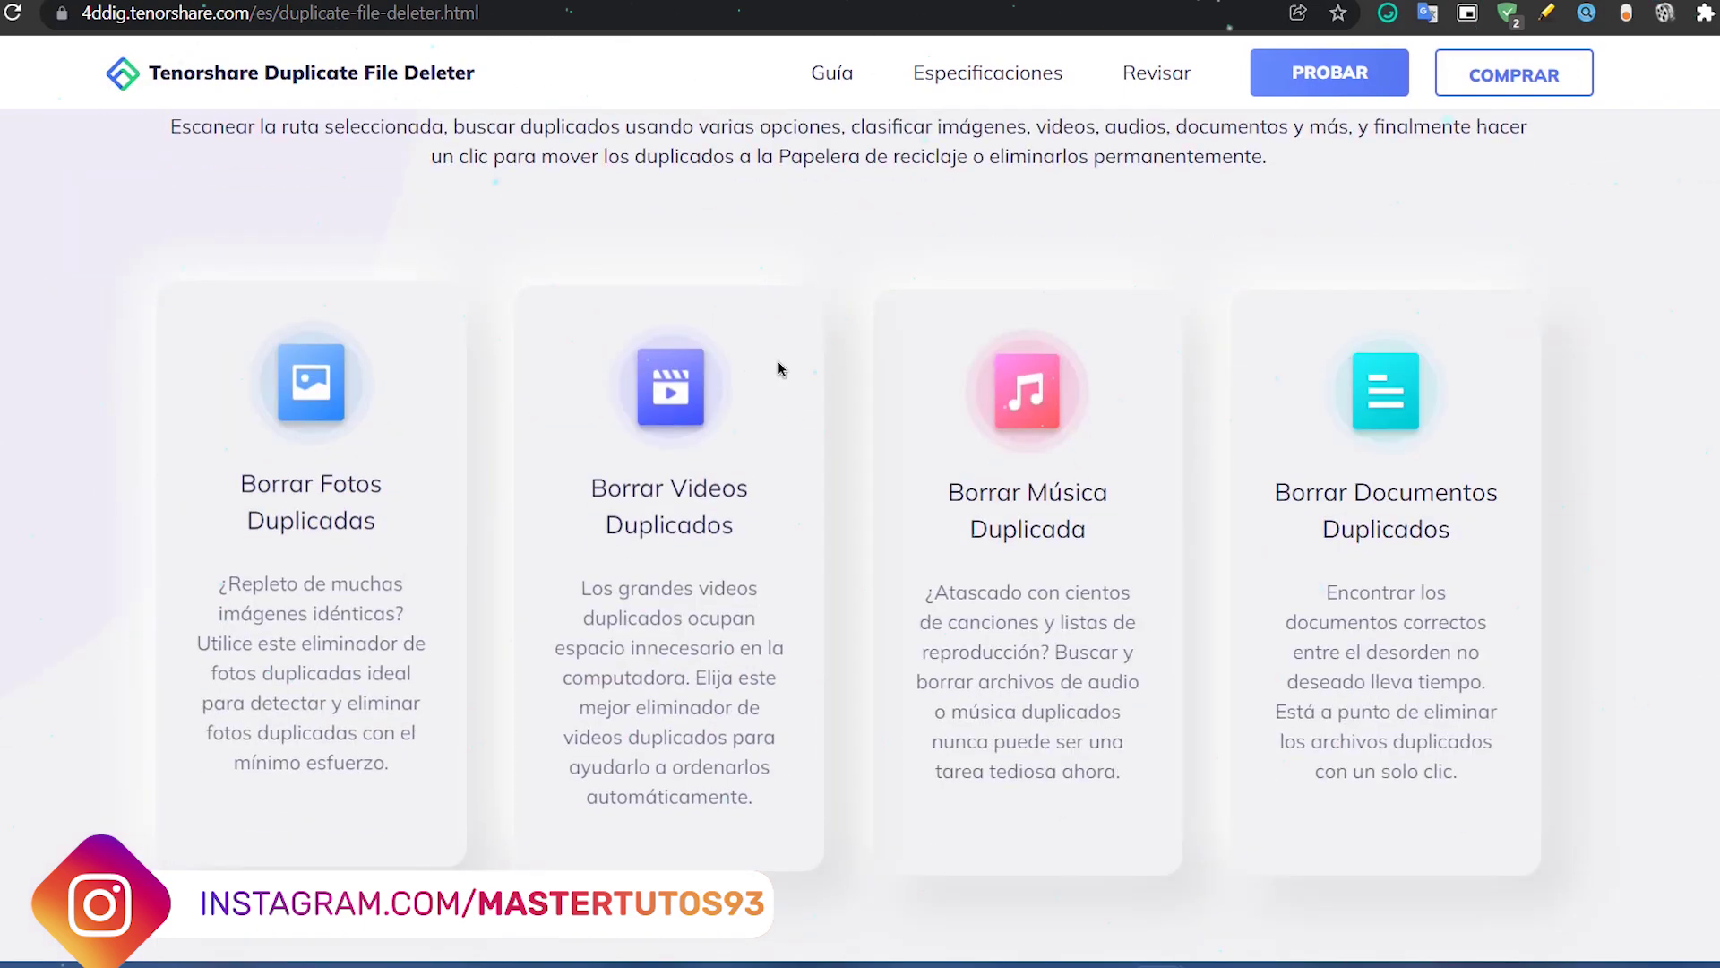
pyautogui.scroll(-2, 670, 571)
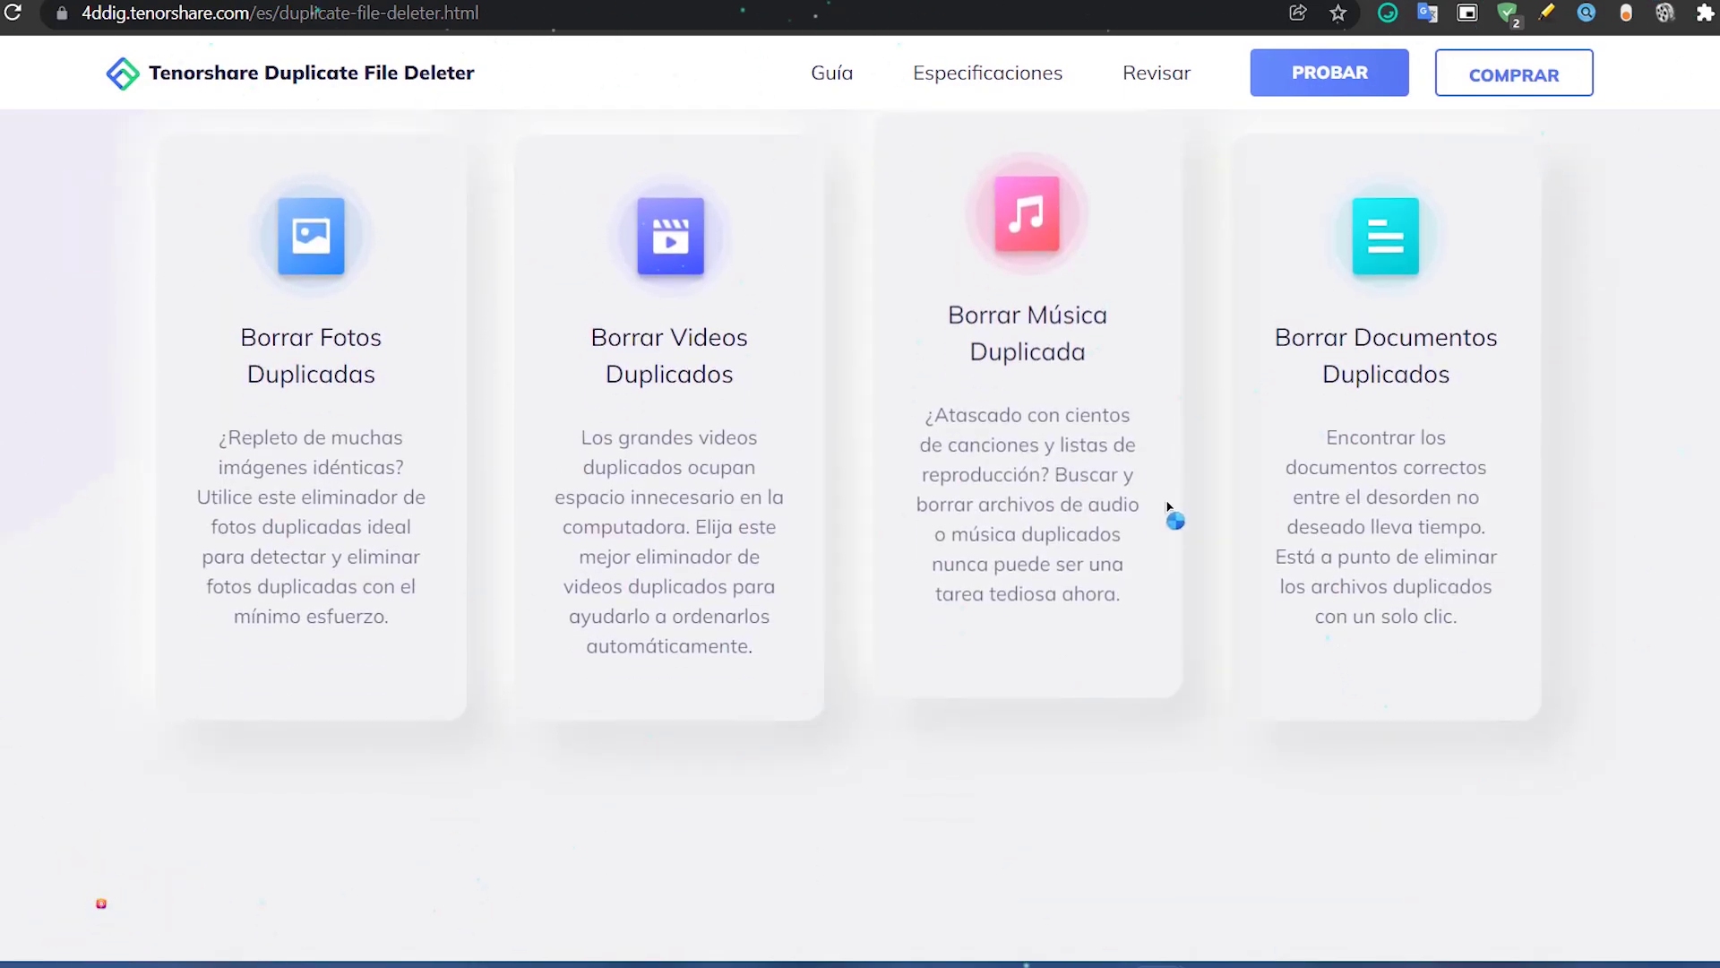
pyautogui.scroll(-7, 1120, 555)
pyautogui.scroll(-3, 826, 645)
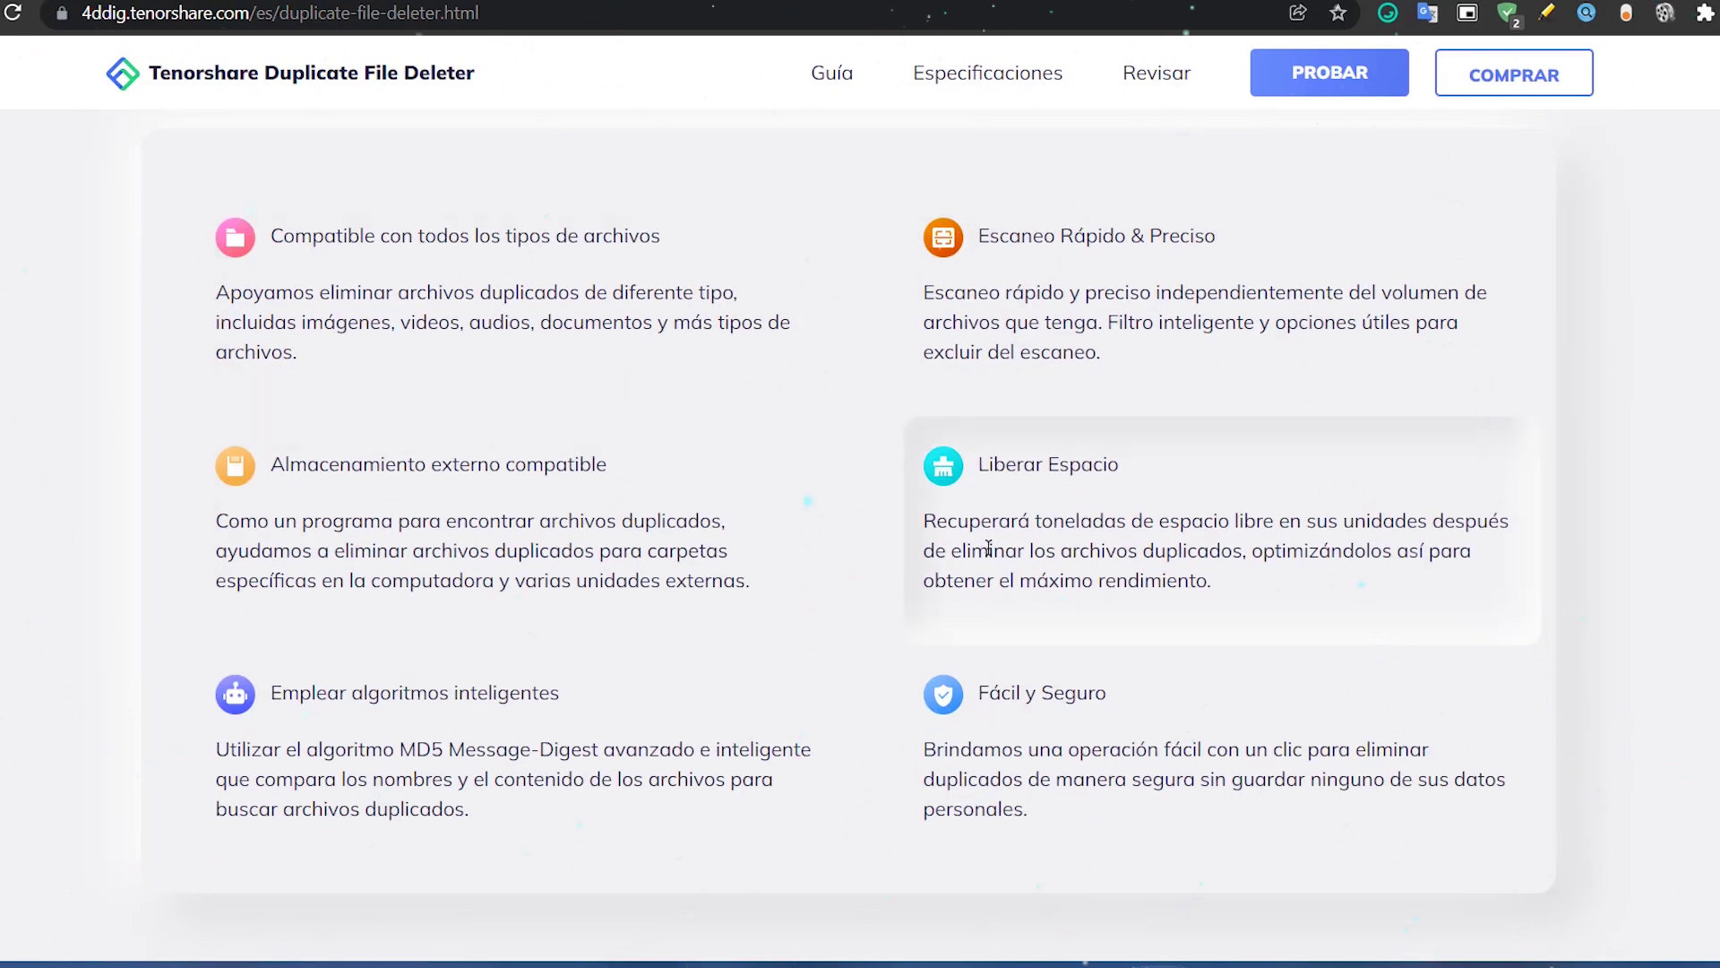
pyautogui.scroll(-3, 711, 661)
pyautogui.scroll(-6, 711, 662)
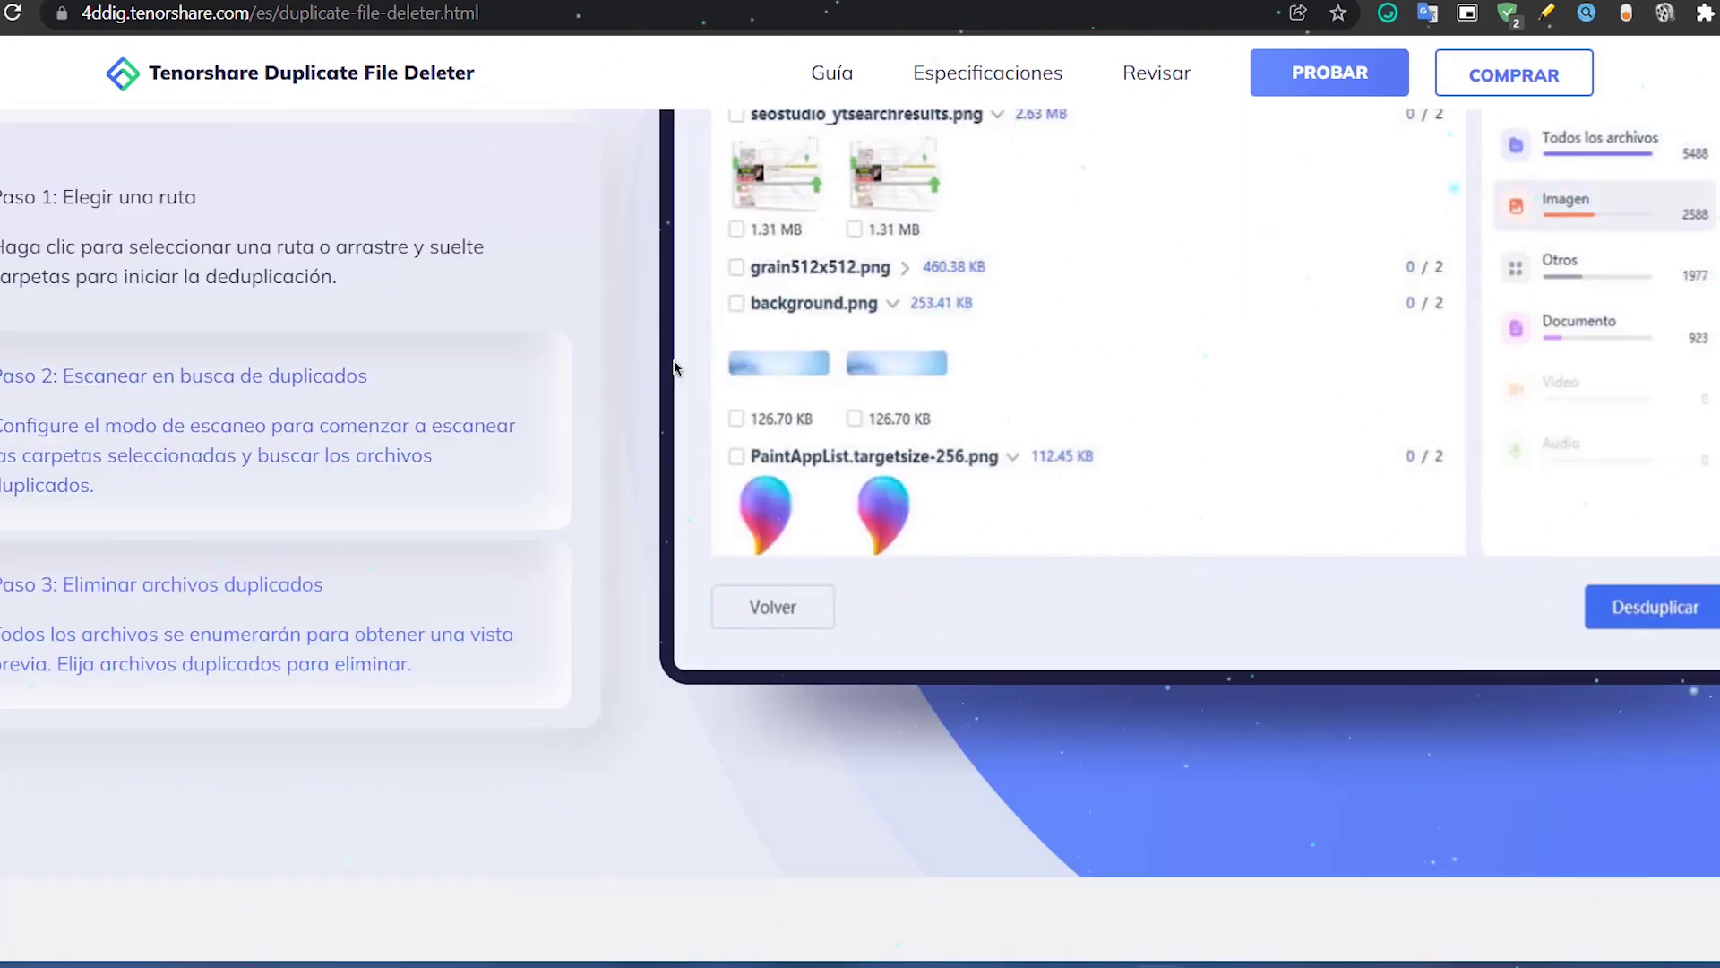
pyautogui.scroll(-4, 823, 438)
pyautogui.scroll(-3, 950, 492)
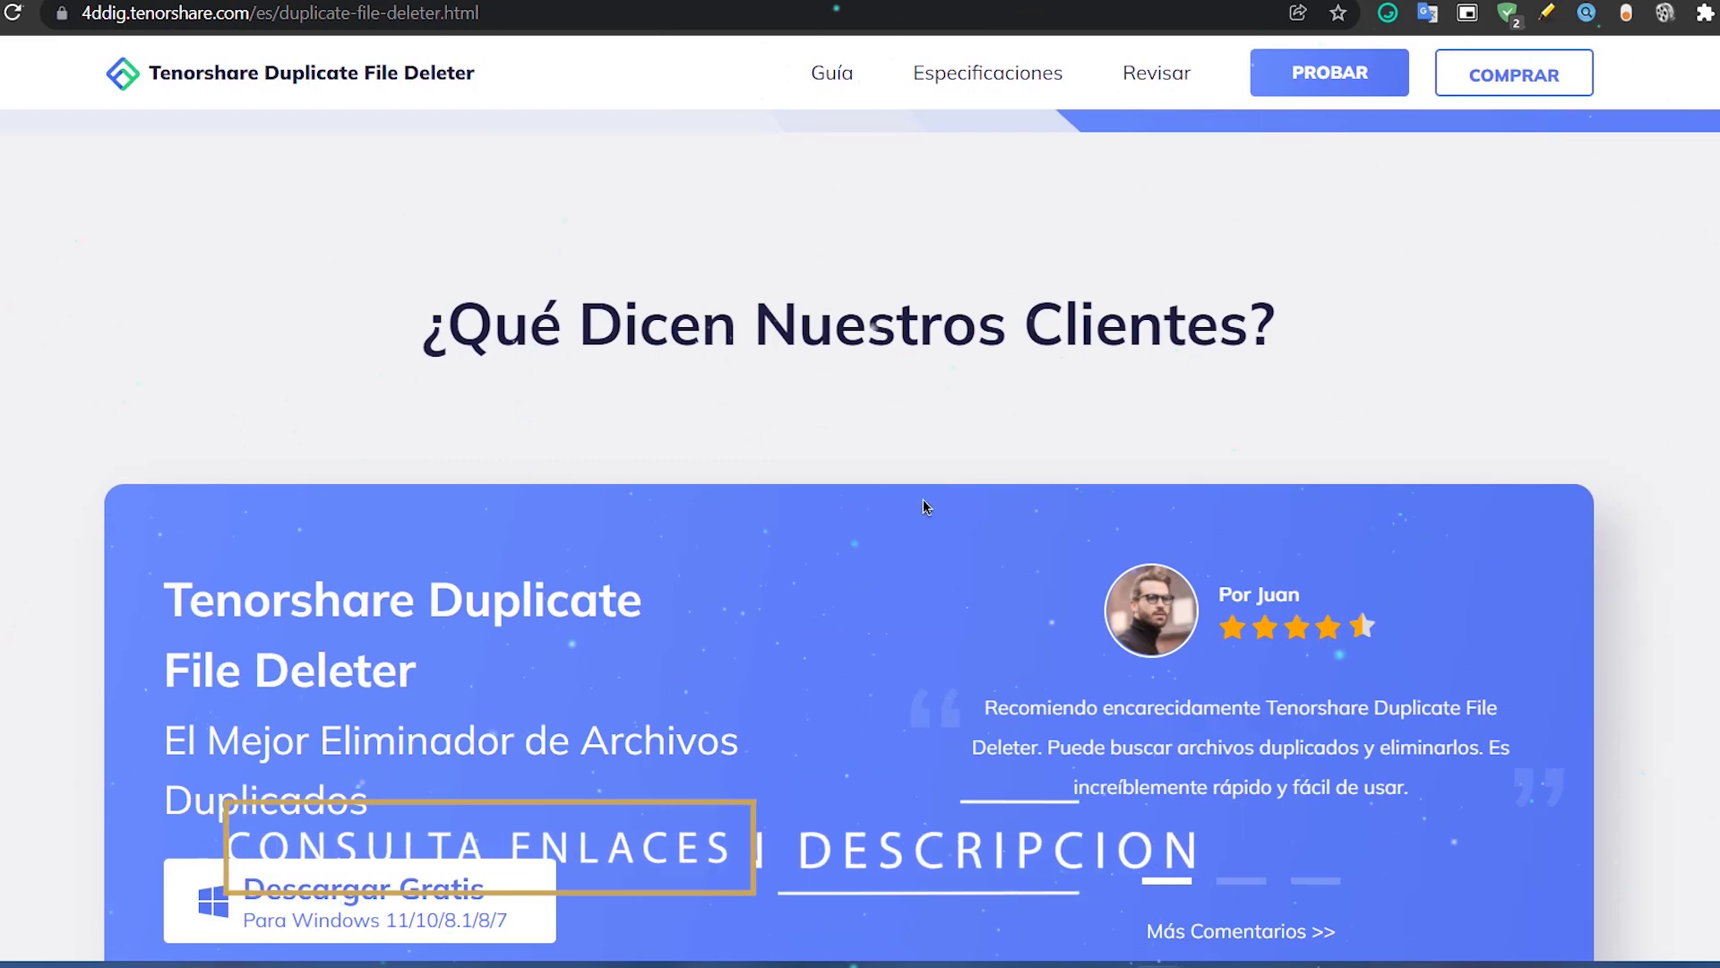
pyautogui.scroll(-3, 923, 507)
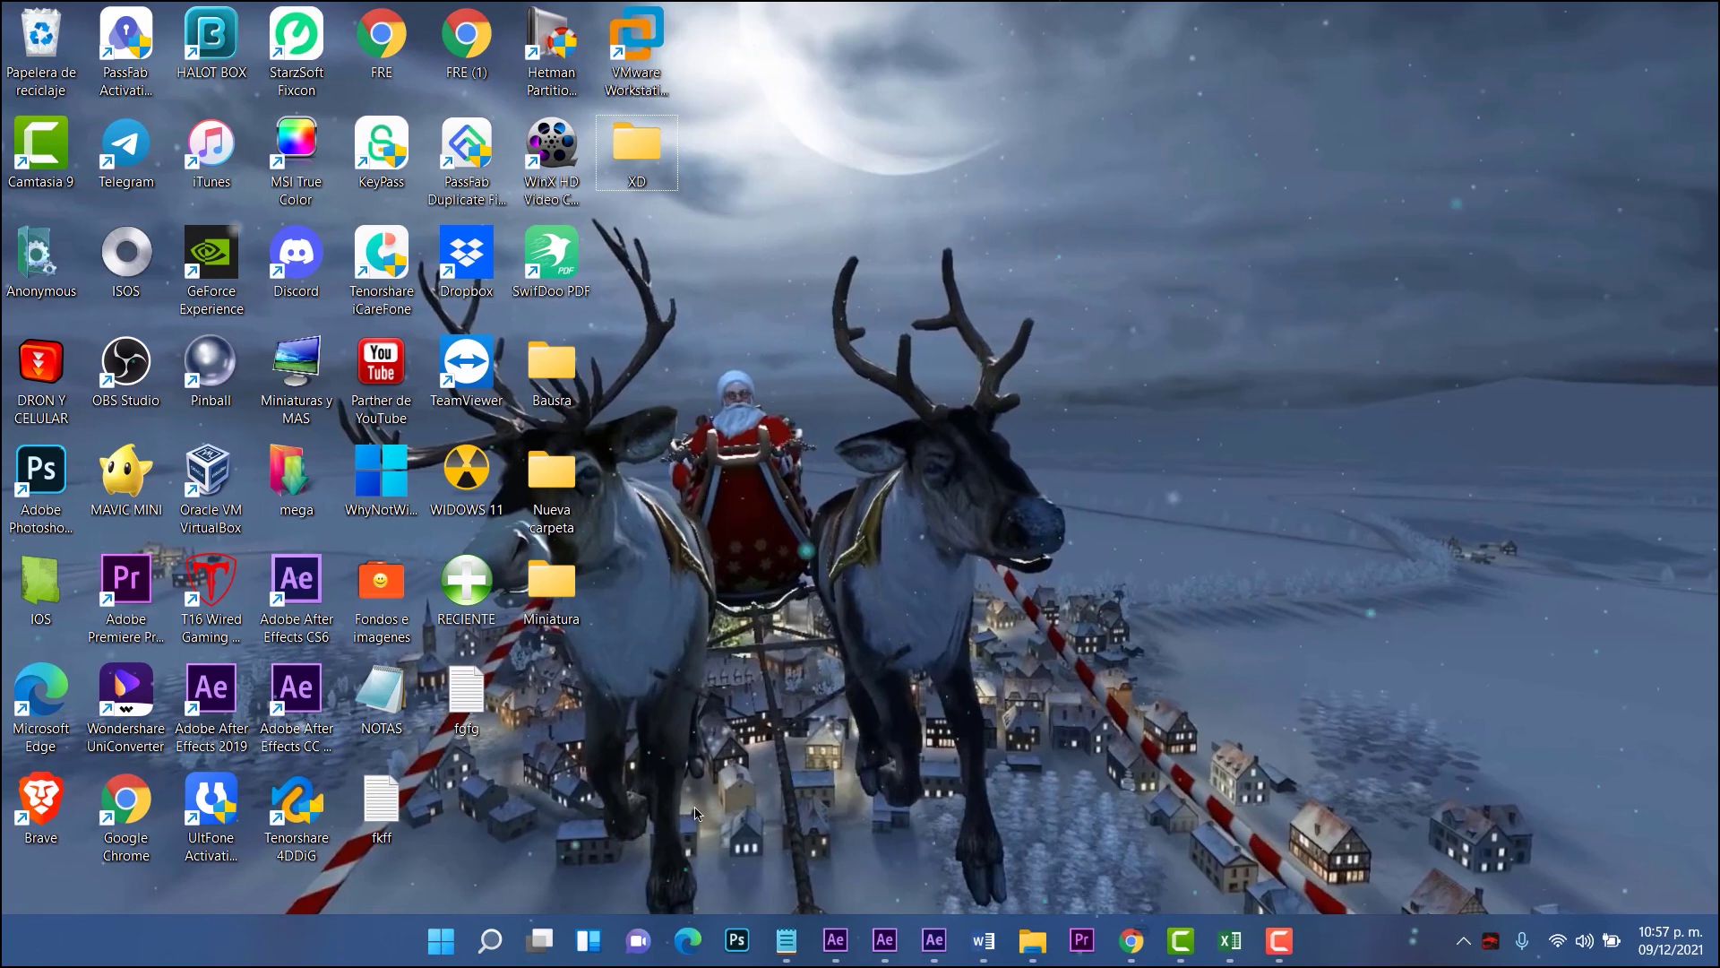
# - Find and launch the installed Tenorshare Duplicate File Deleter, and shift its window slightly on the desktop
pyautogui.click(492, 941)
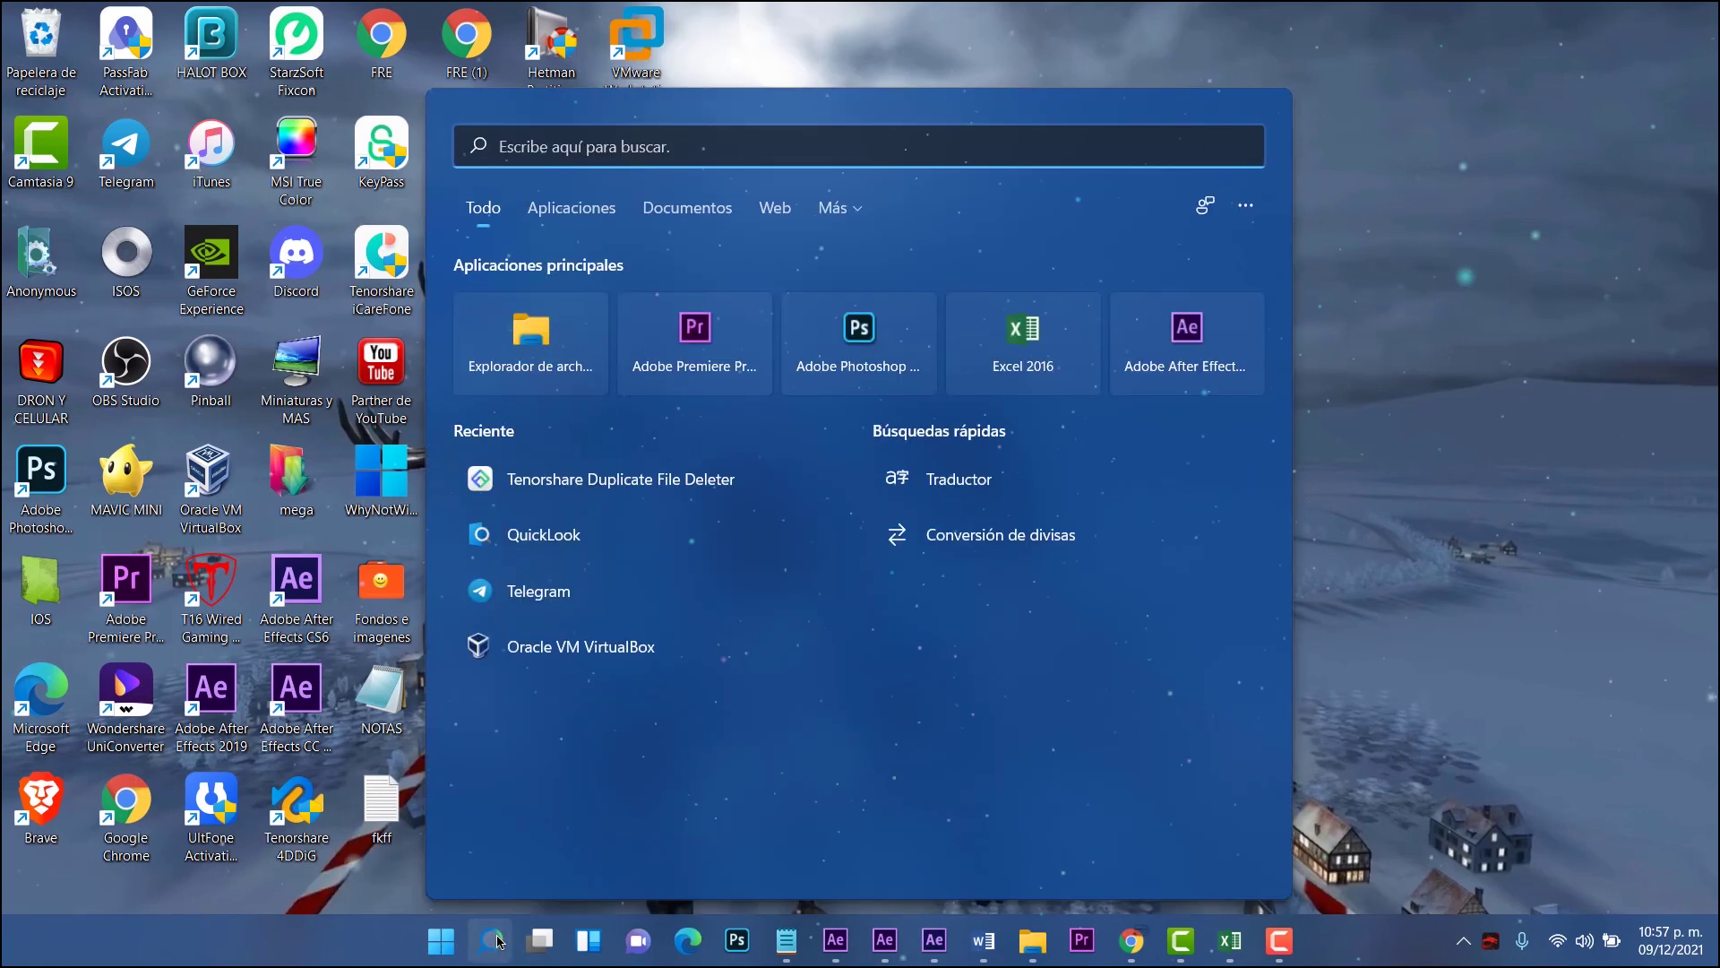
pyautogui.write('te')
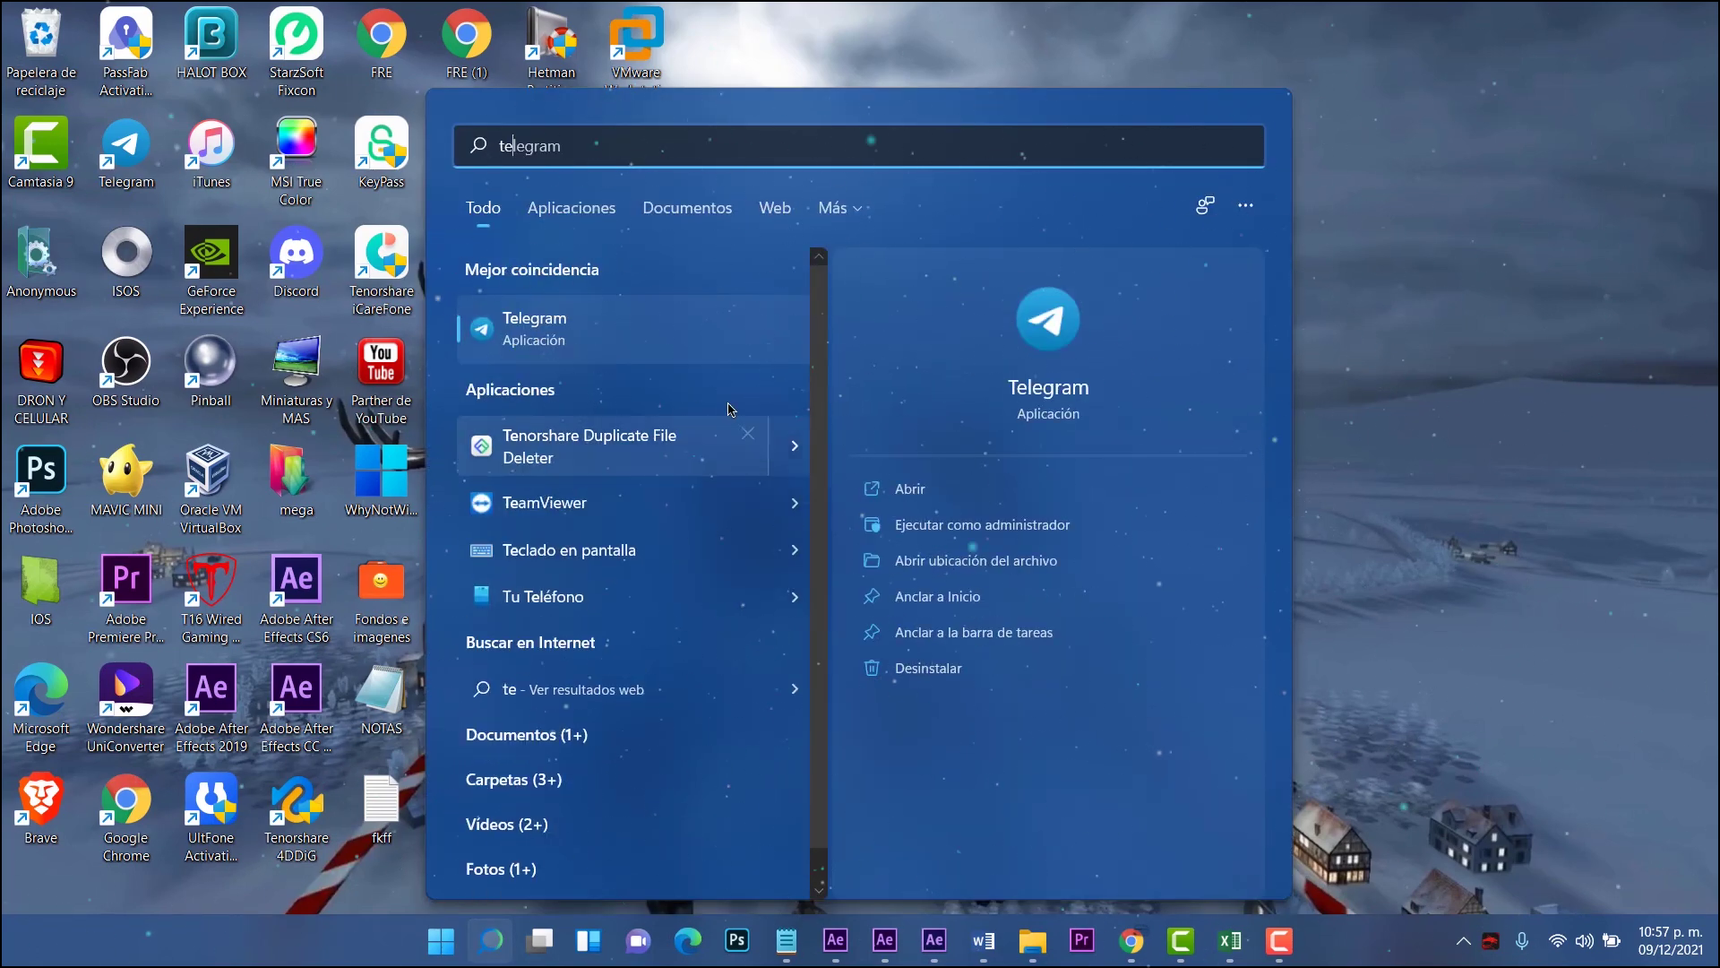
pyautogui.press('Escape')
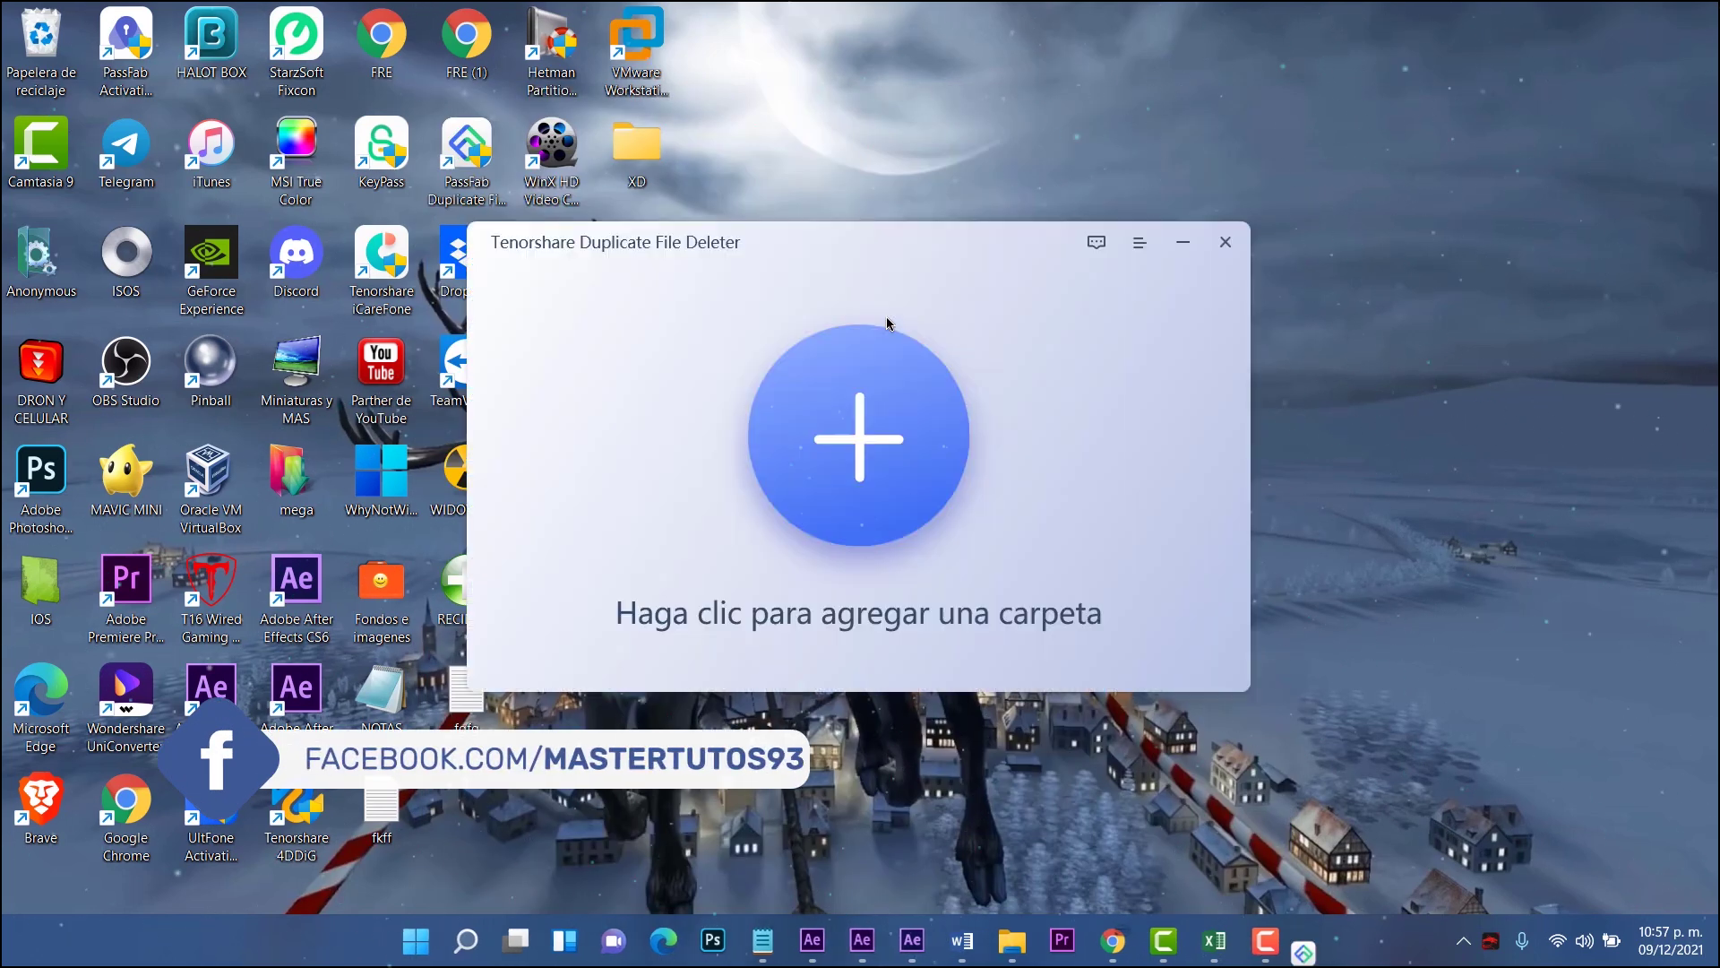
pyautogui.moveTo(840, 245); pyautogui.dragTo(876, 249)
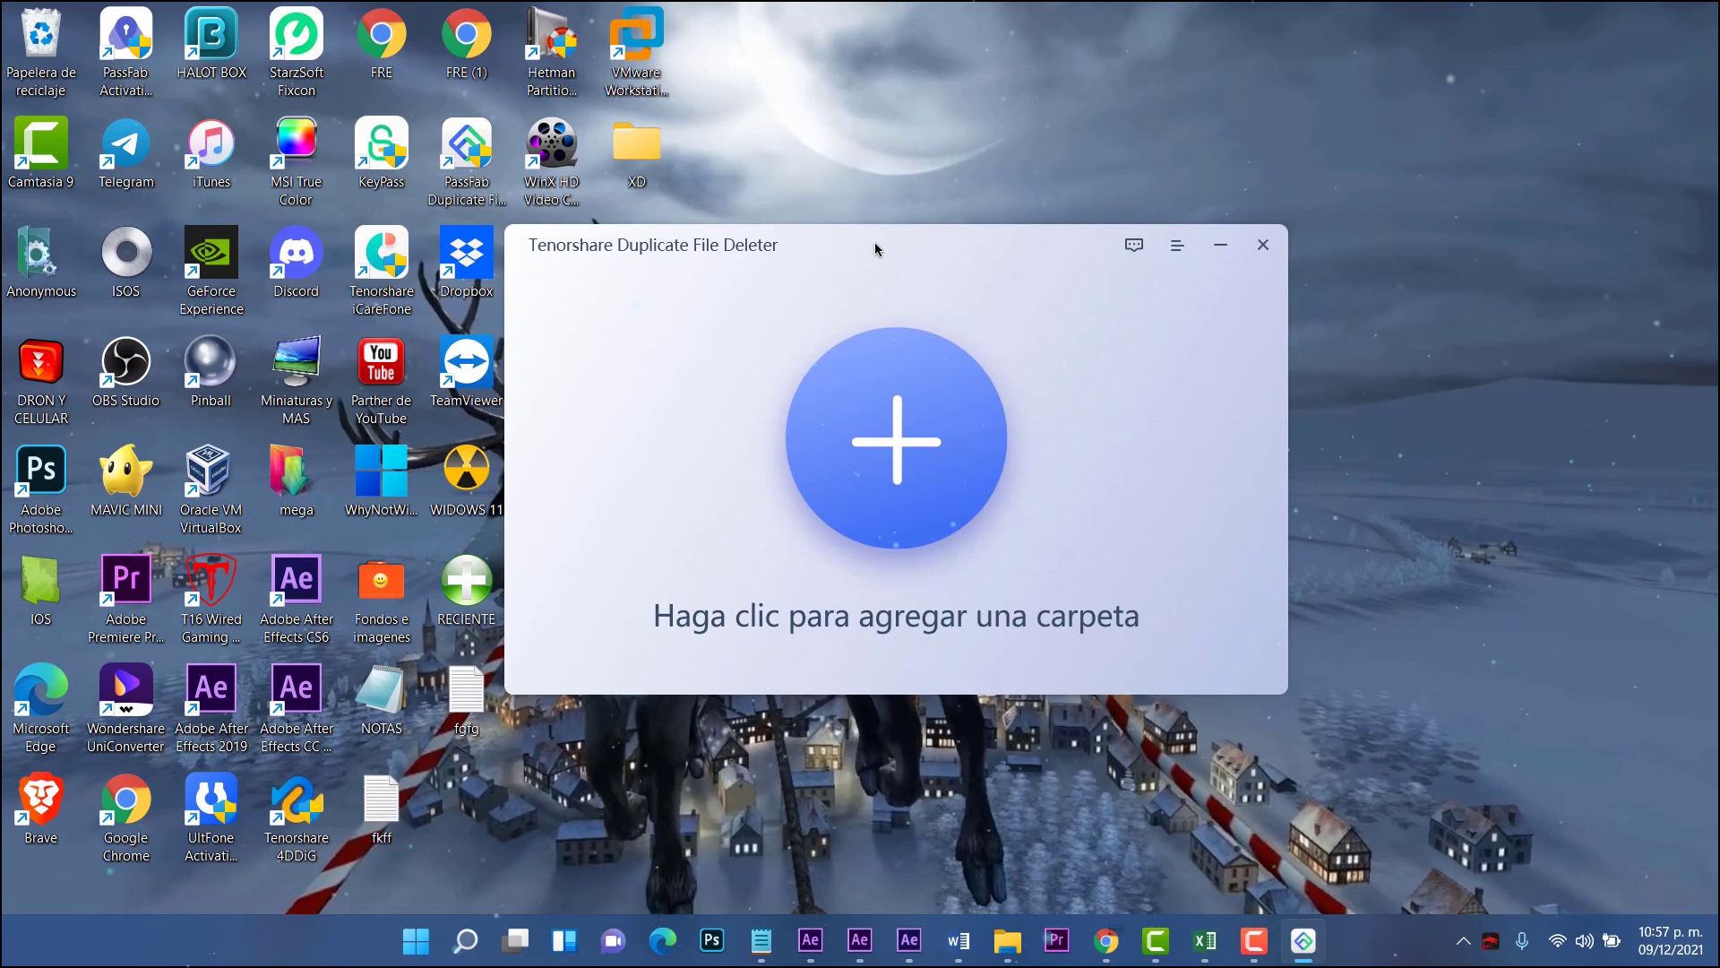
pyautogui.moveTo(876, 249); pyautogui.dragTo(888, 245)
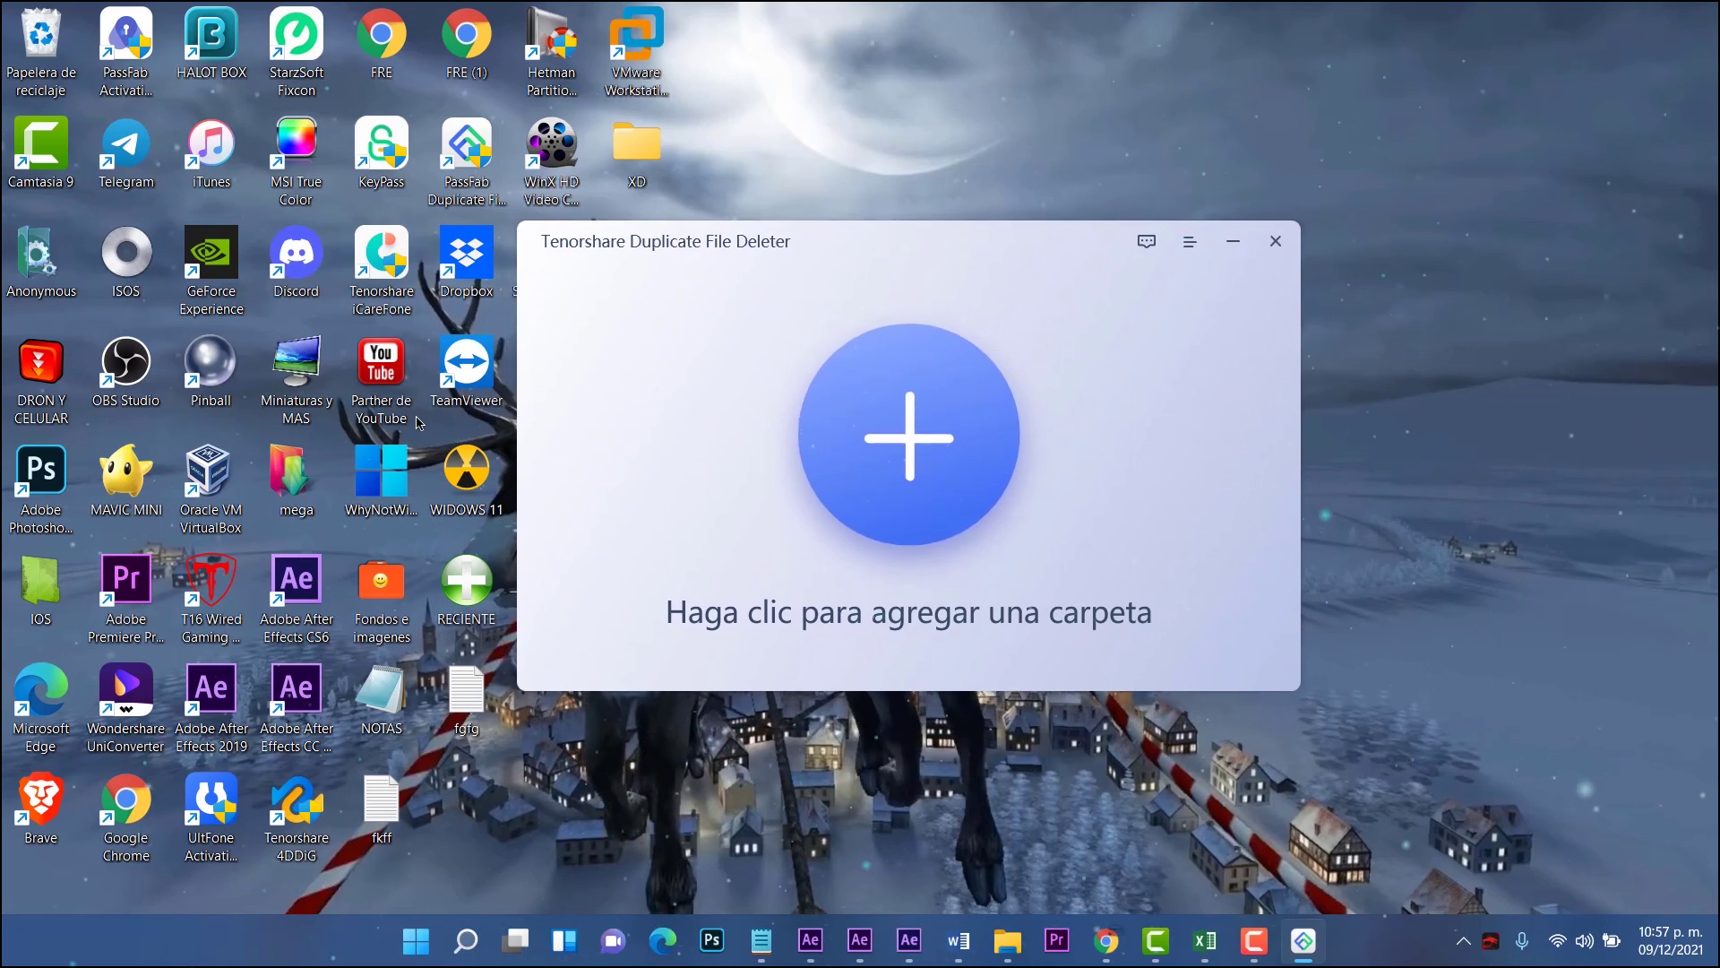
# - Add the Descargas folder as the location to check for duplicate files
pyautogui.click(914, 457)
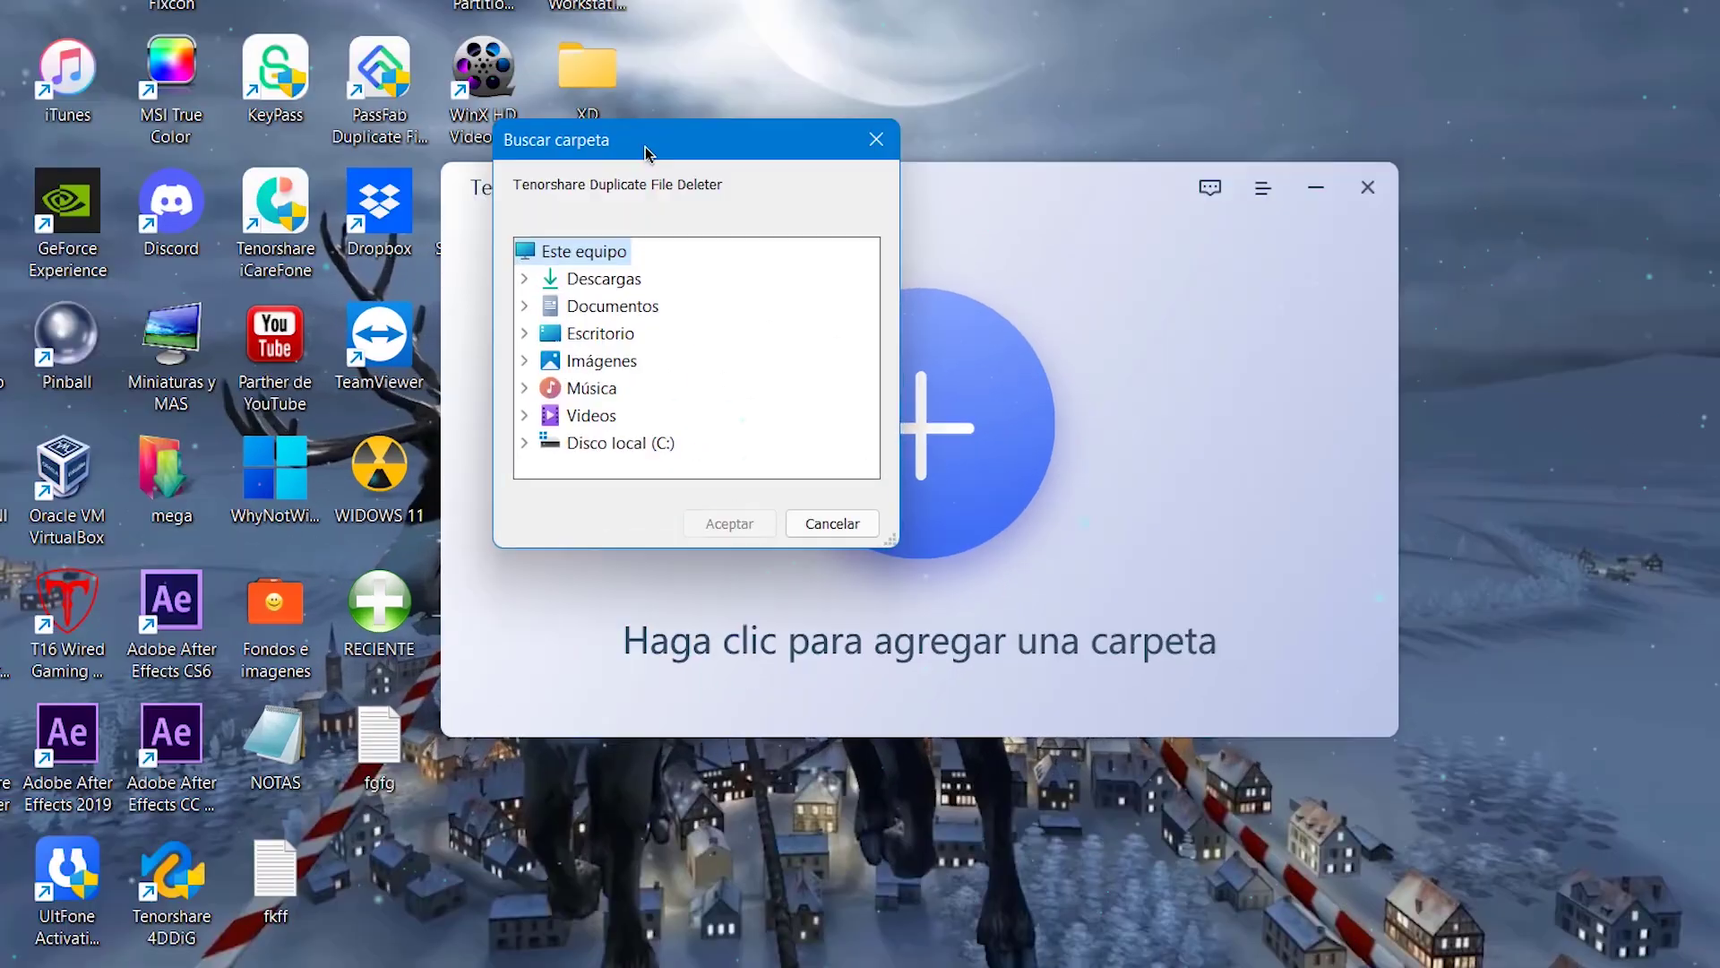
pyautogui.moveTo(690, 205); pyautogui.dragTo(842, 190)
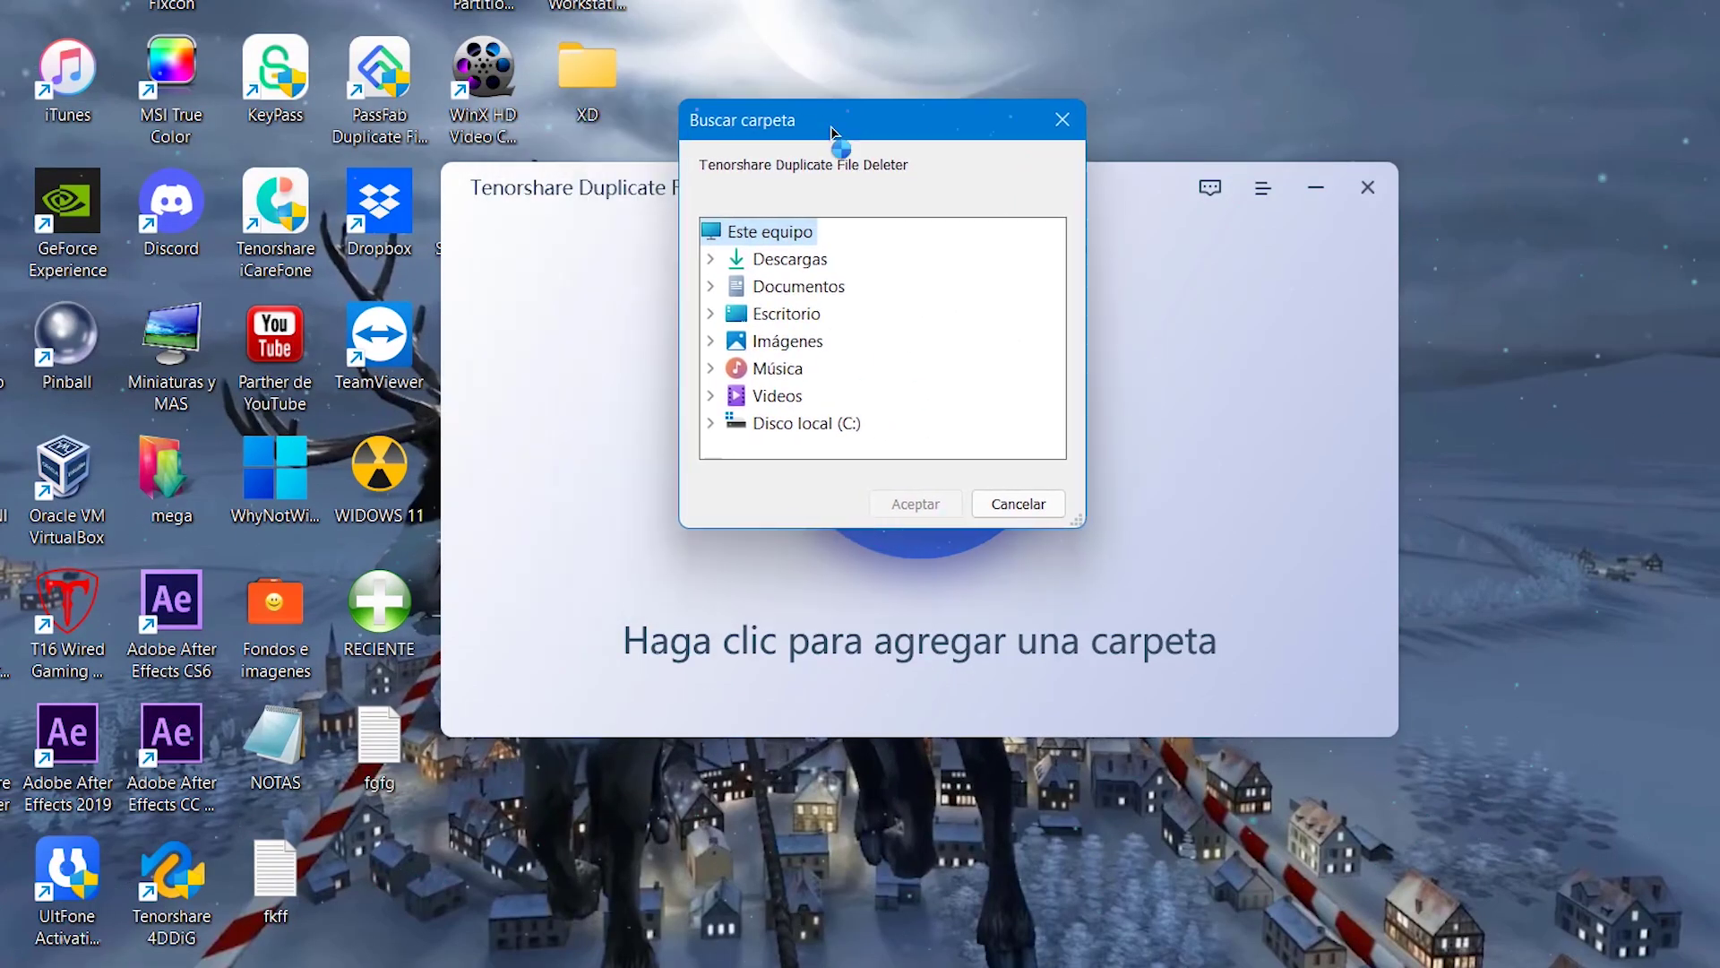
pyautogui.doubleClick(775, 269)
pyautogui.scroll(-15, 811, 337)
pyautogui.scroll(-3, 811, 337)
pyautogui.scroll(18, 811, 339)
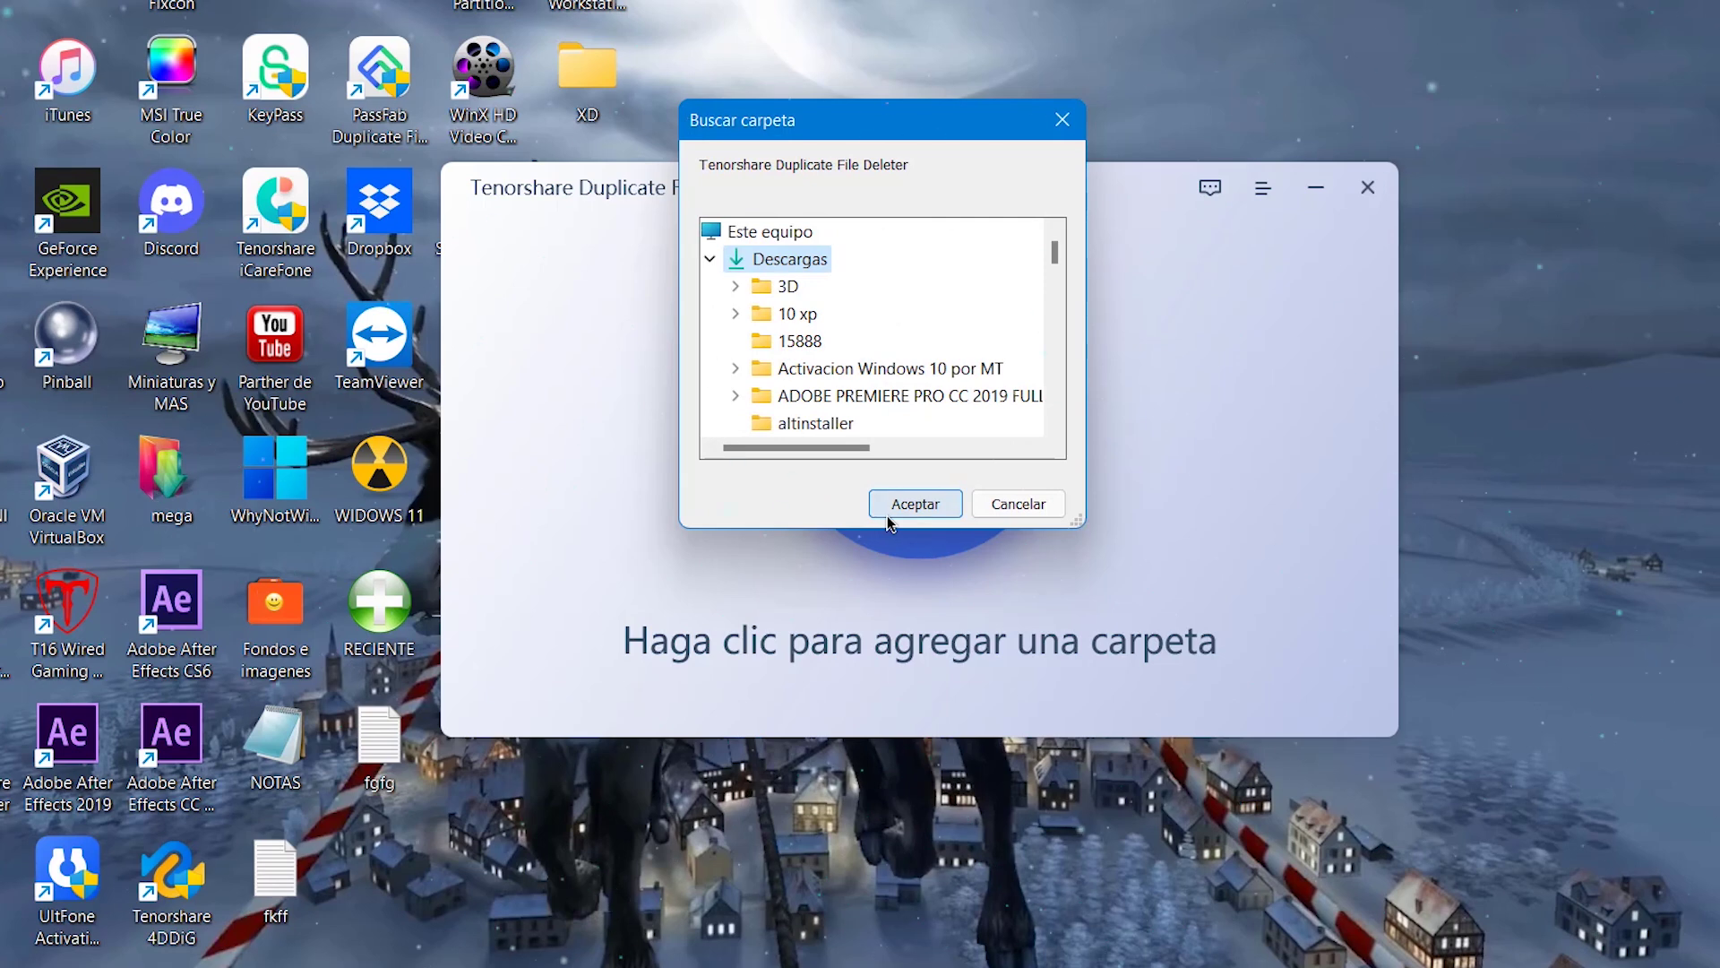
pyautogui.click(915, 503)
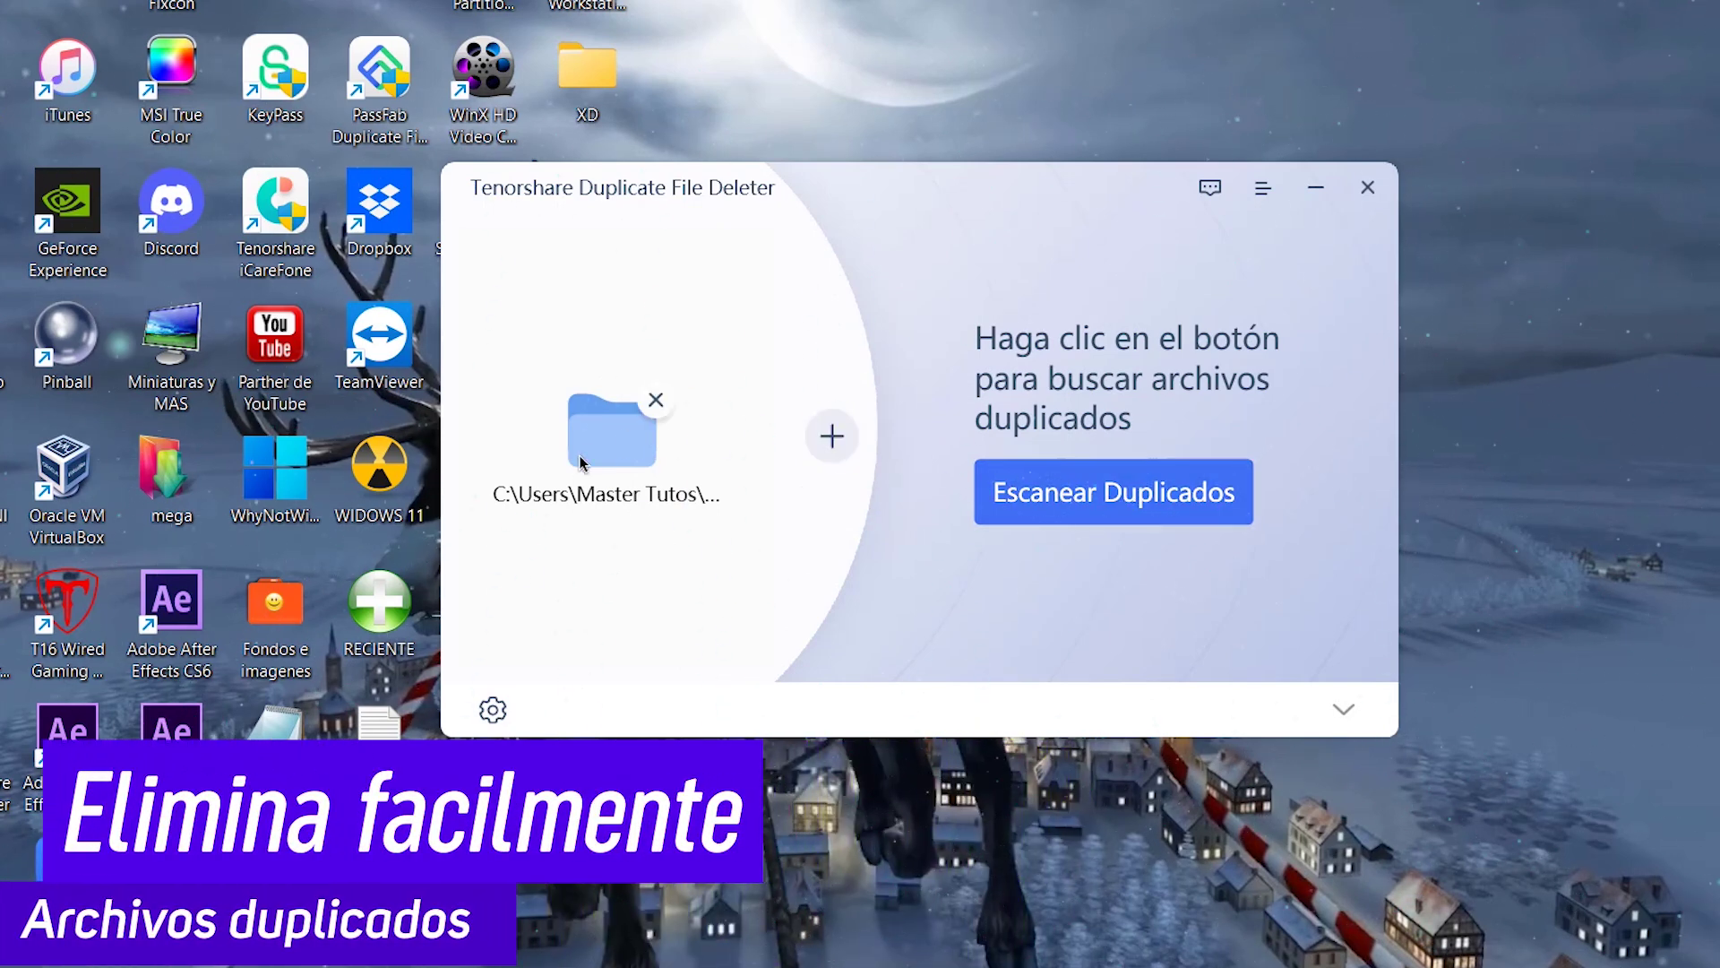
# - Scan the added folder for duplicates and reposition the results window
pyautogui.click(1096, 496)
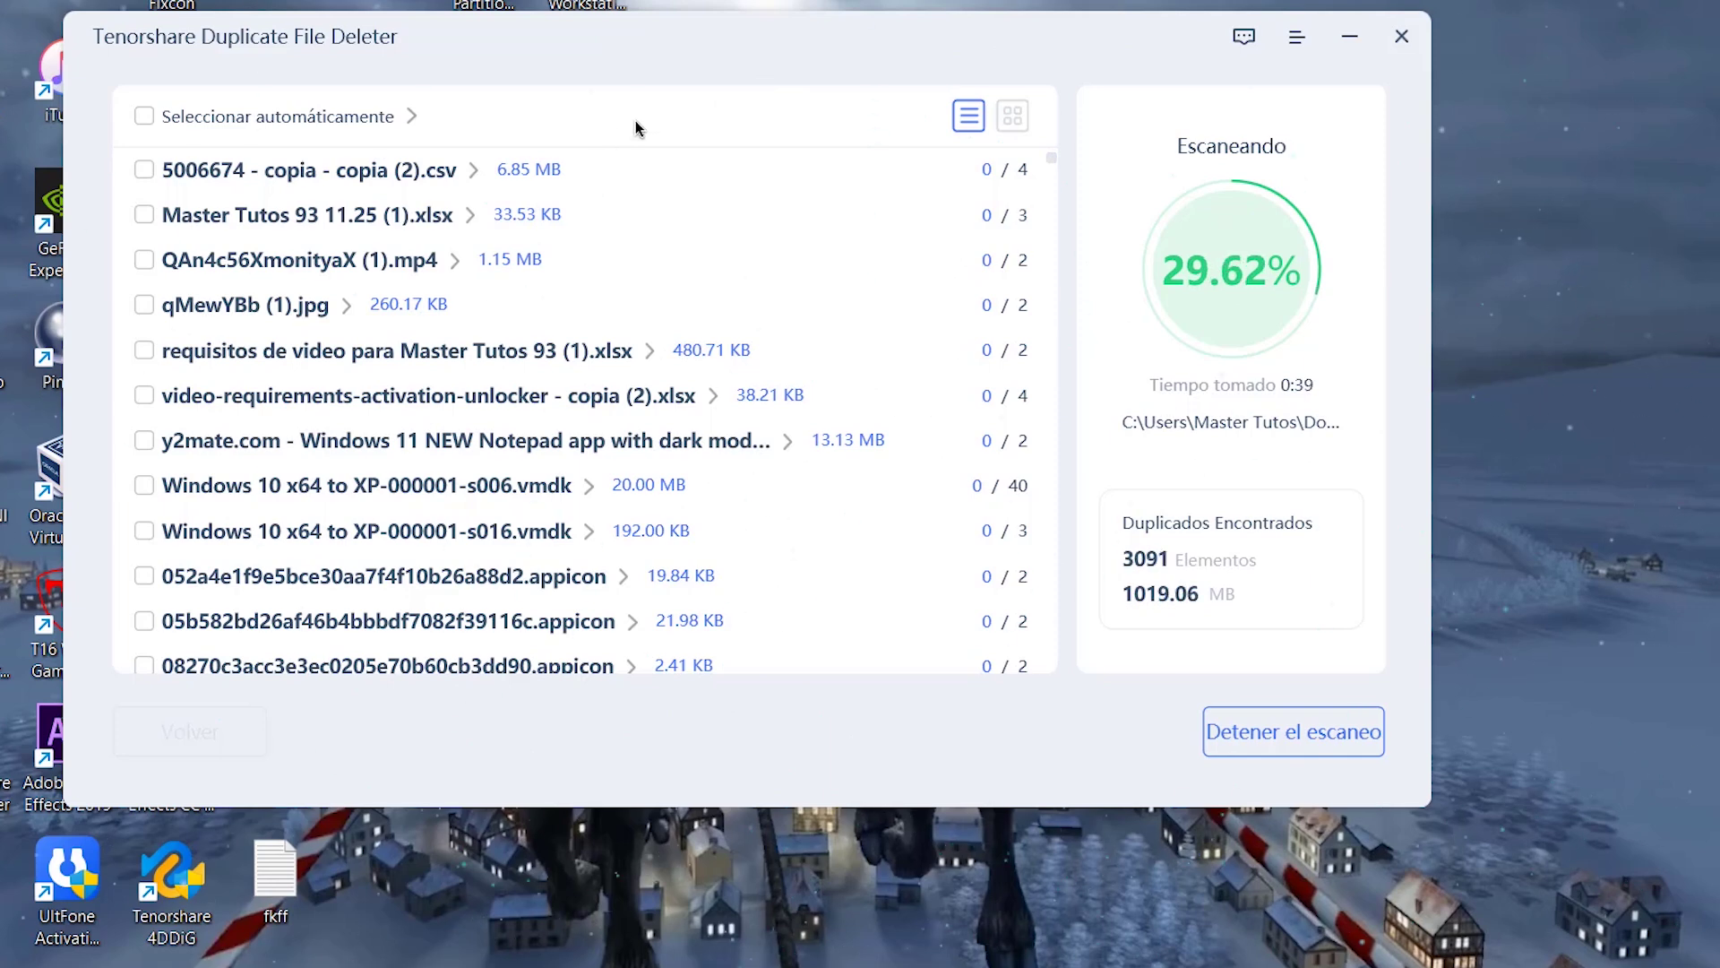
pyautogui.moveTo(696, 66); pyautogui.dragTo(687, 123)
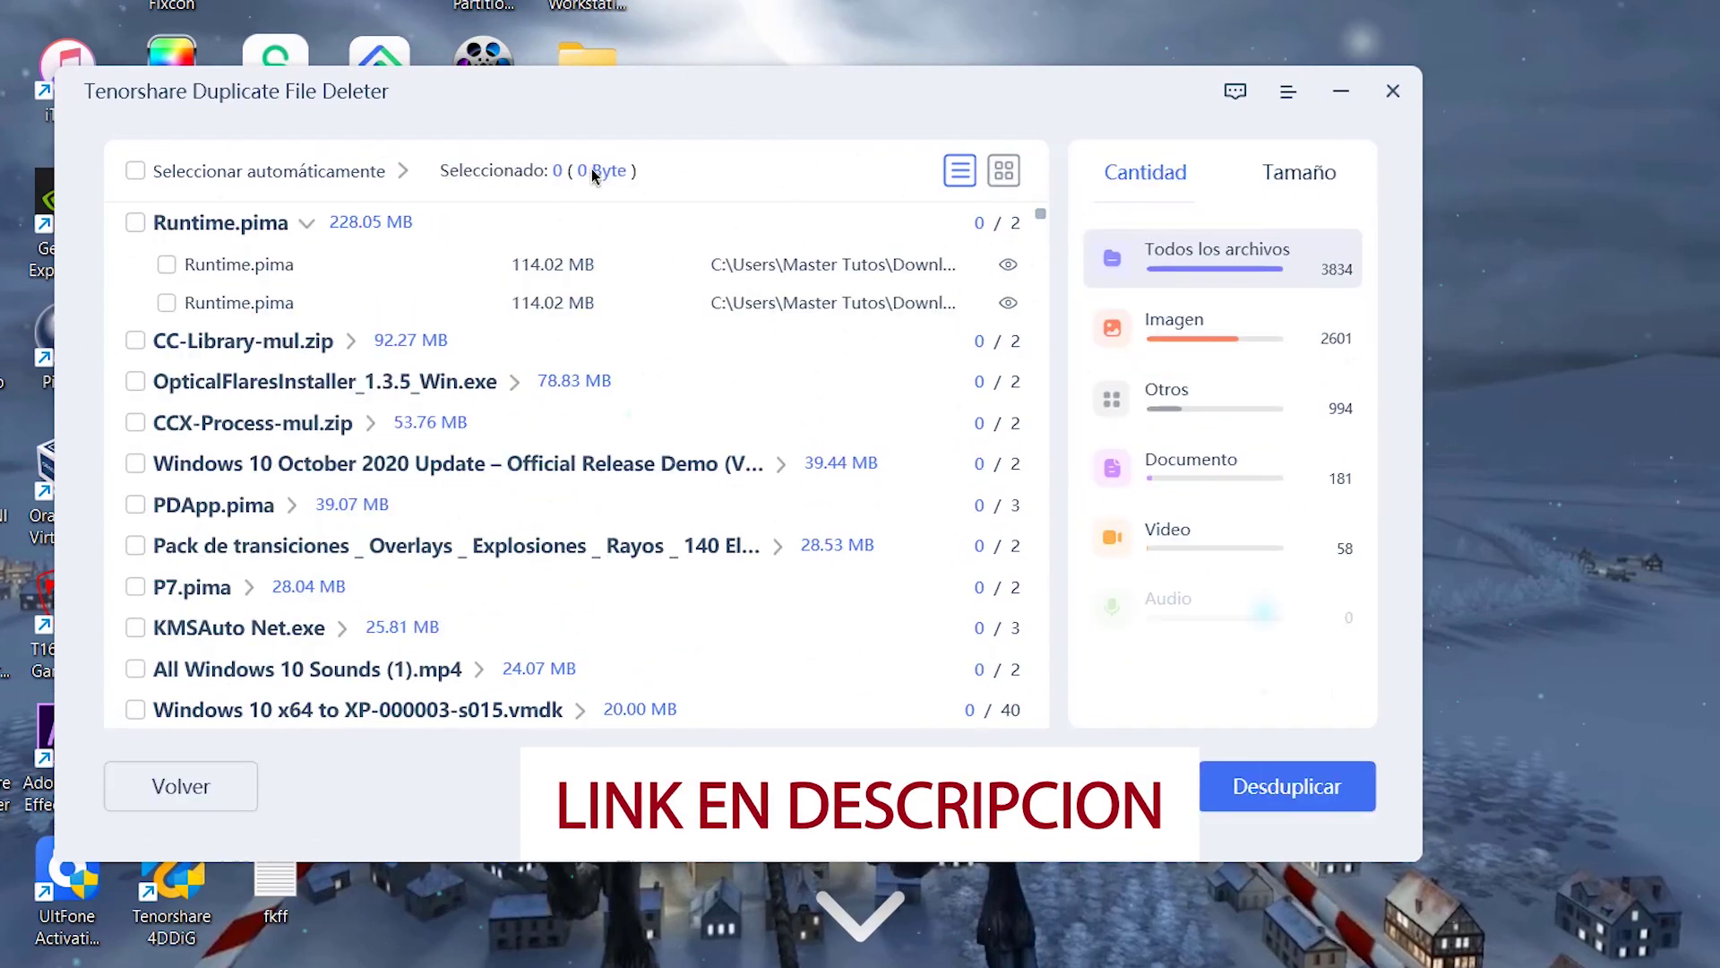
pyautogui.moveTo(656, 142); pyautogui.dragTo(656, 136)
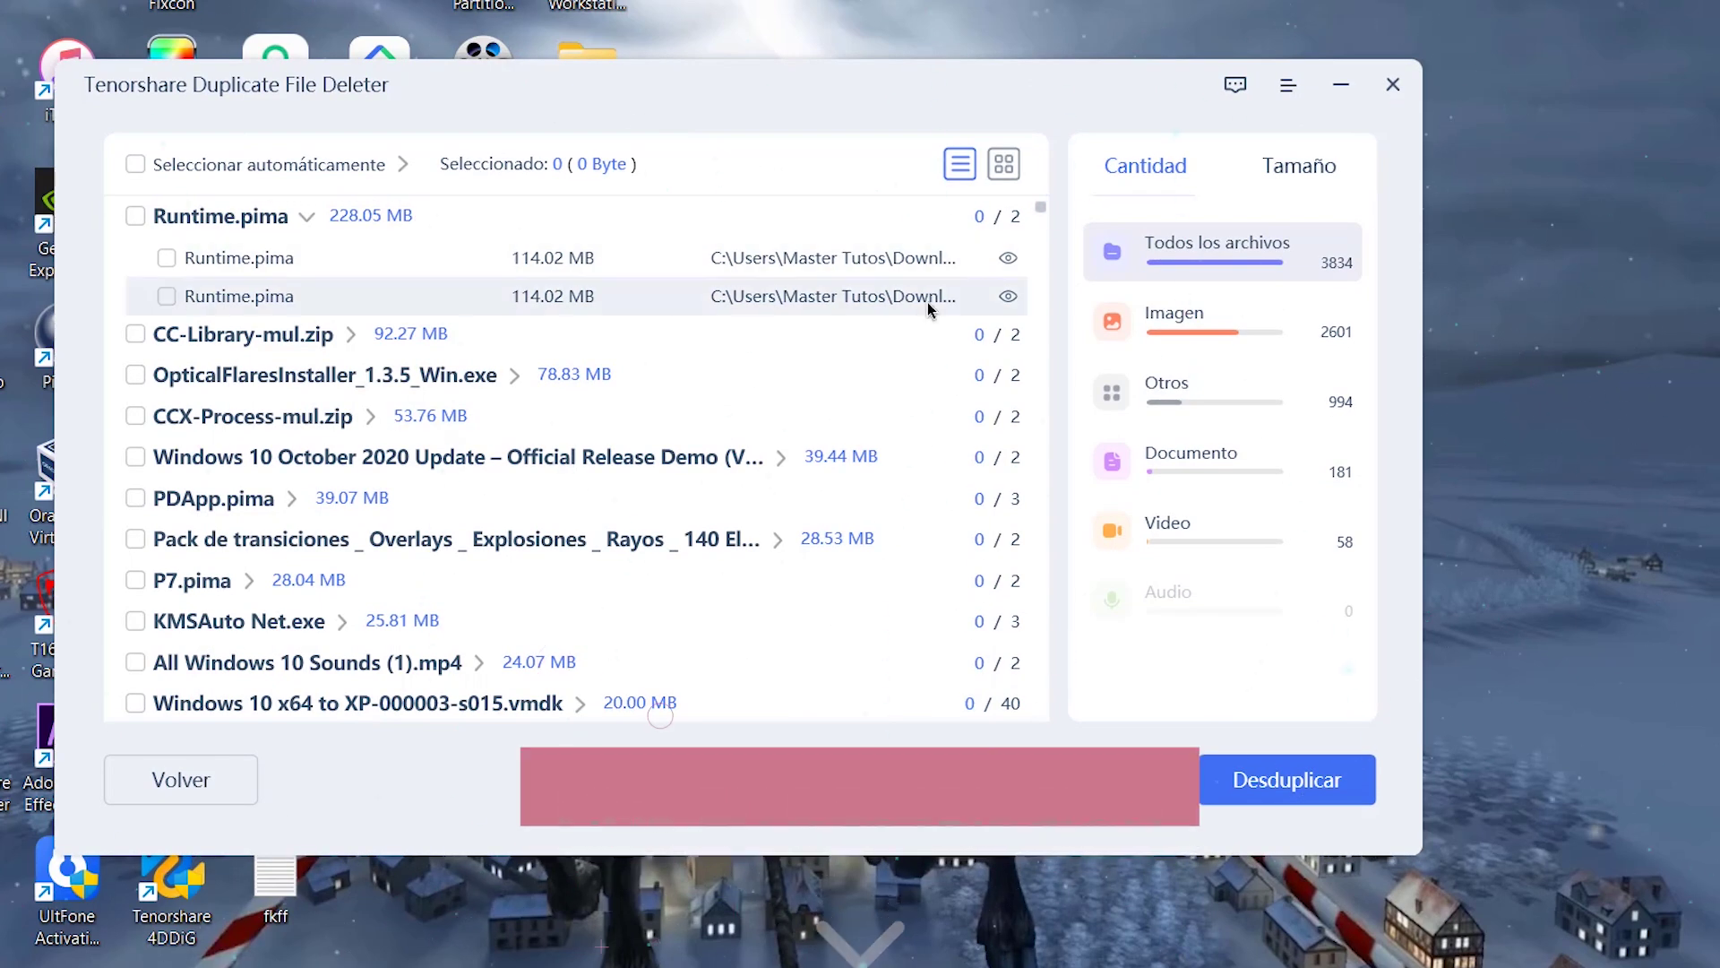
pyautogui.moveTo(757, 87); pyautogui.dragTo(767, 95)
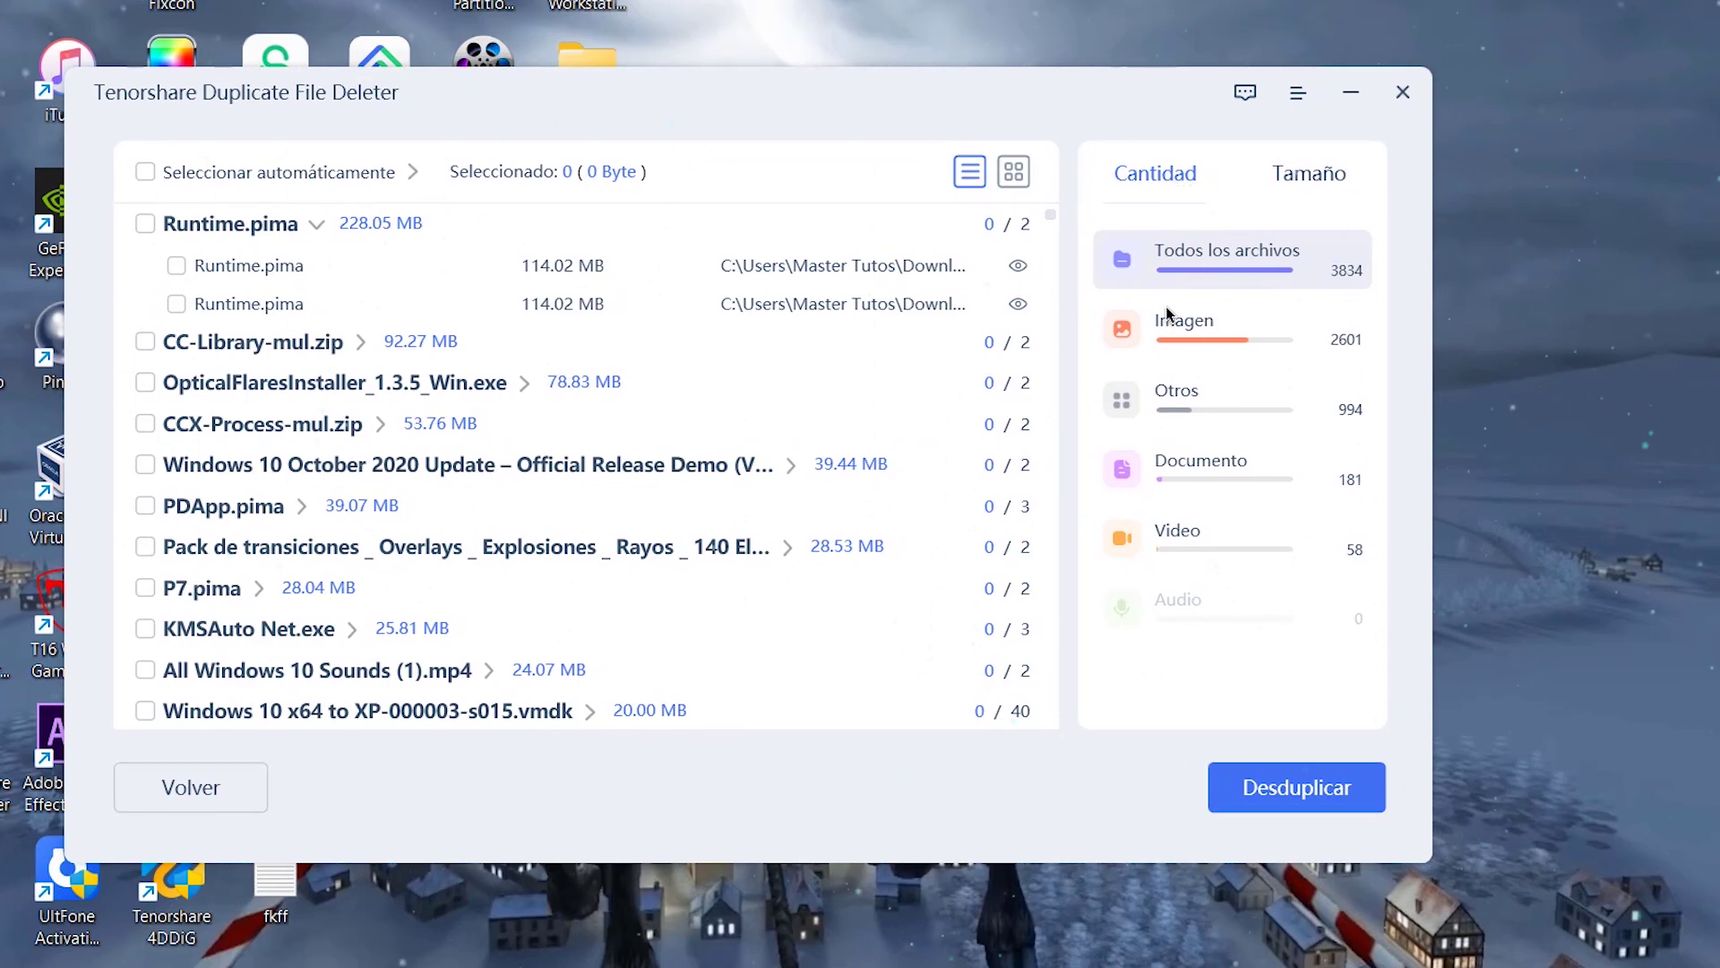
# - Browse the duplicates by category, viewing Imagen, Otros, Documento and Video before returning to Imagen
pyautogui.moveTo(1336, 287)
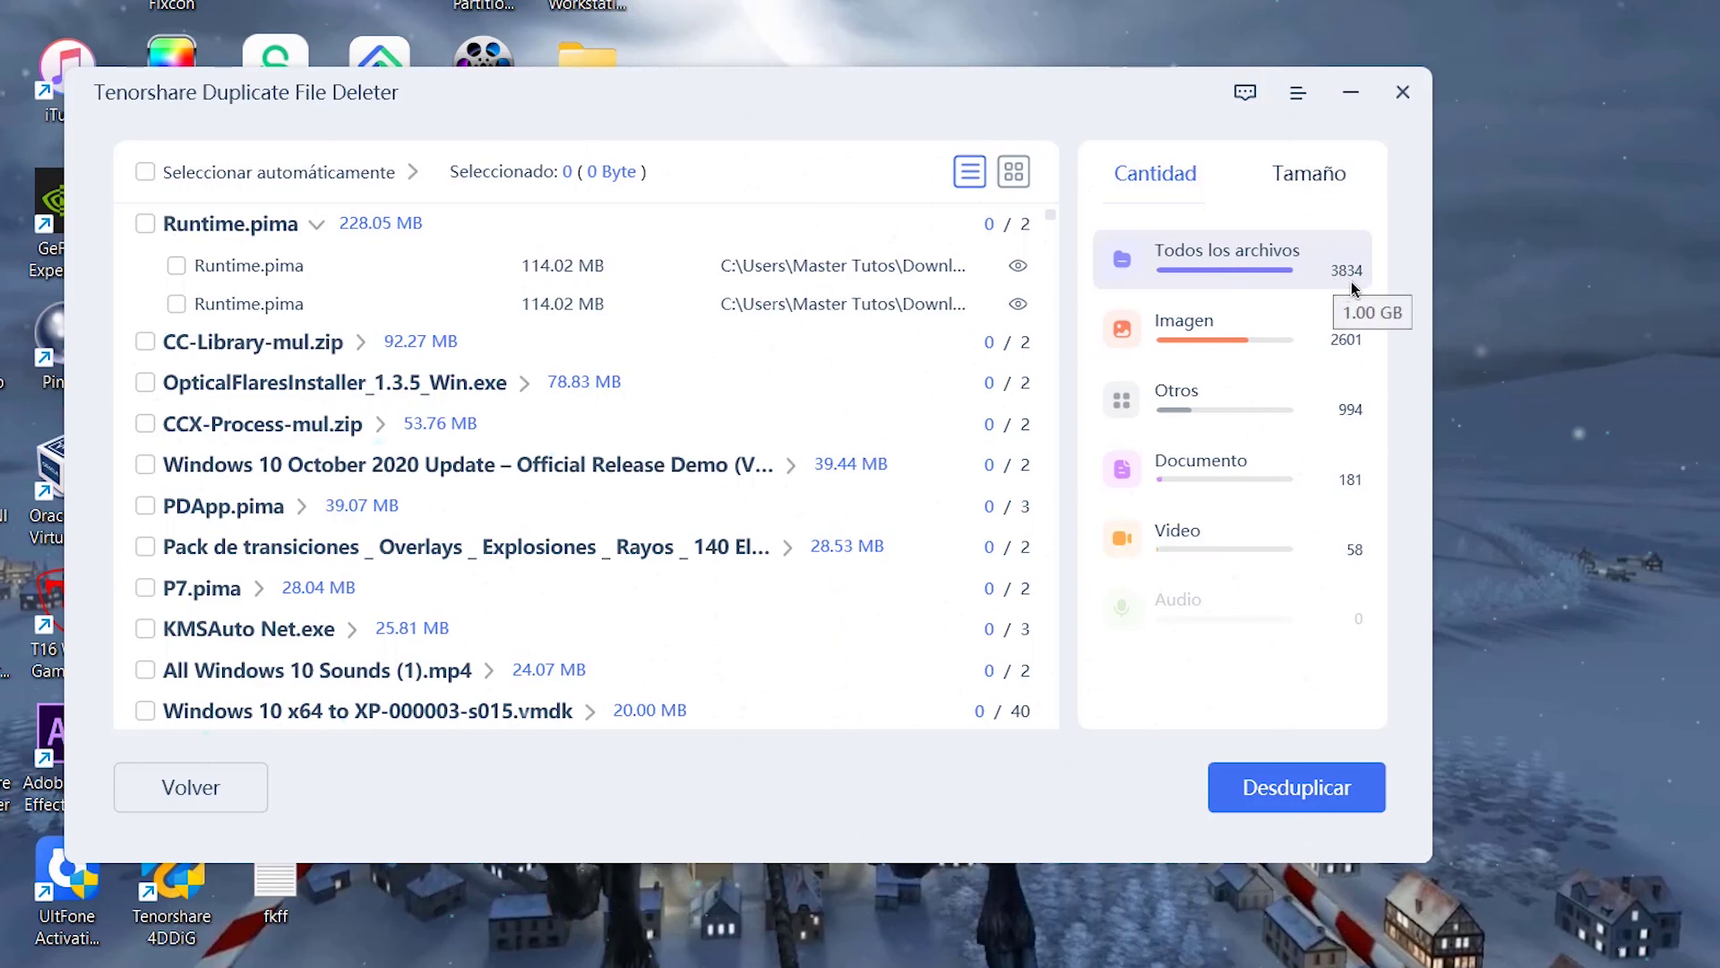
pyautogui.click(1187, 329)
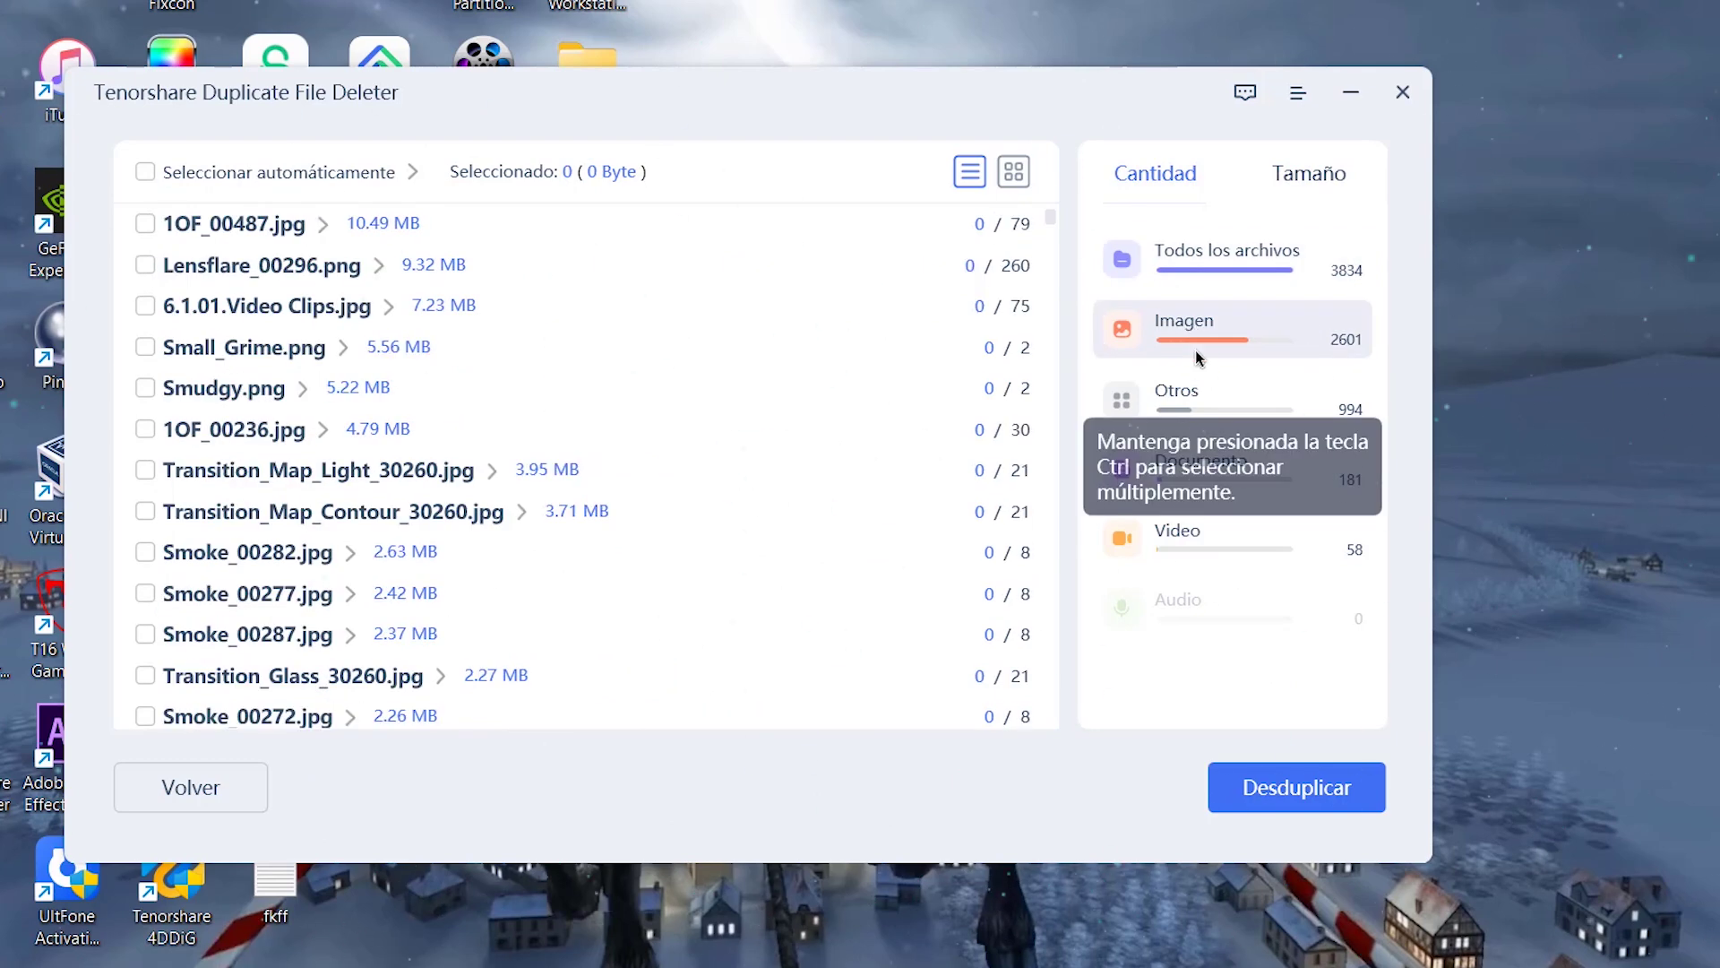
pyautogui.click(1193, 400)
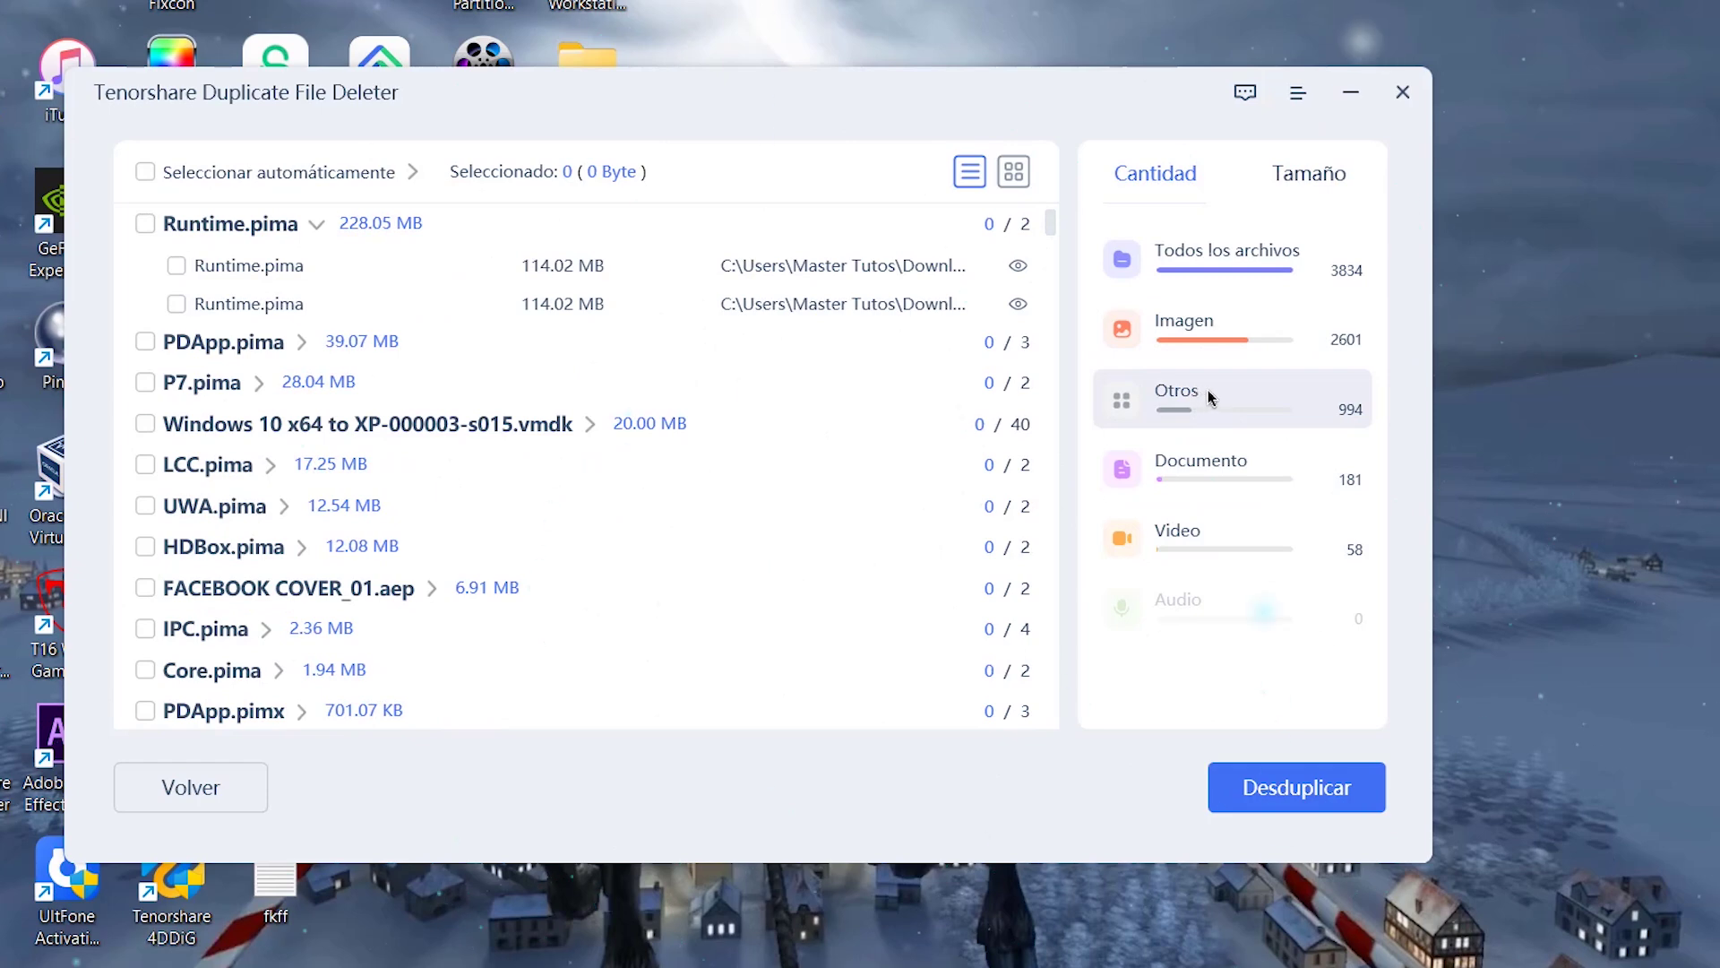
pyautogui.click(1217, 471)
pyautogui.click(1224, 560)
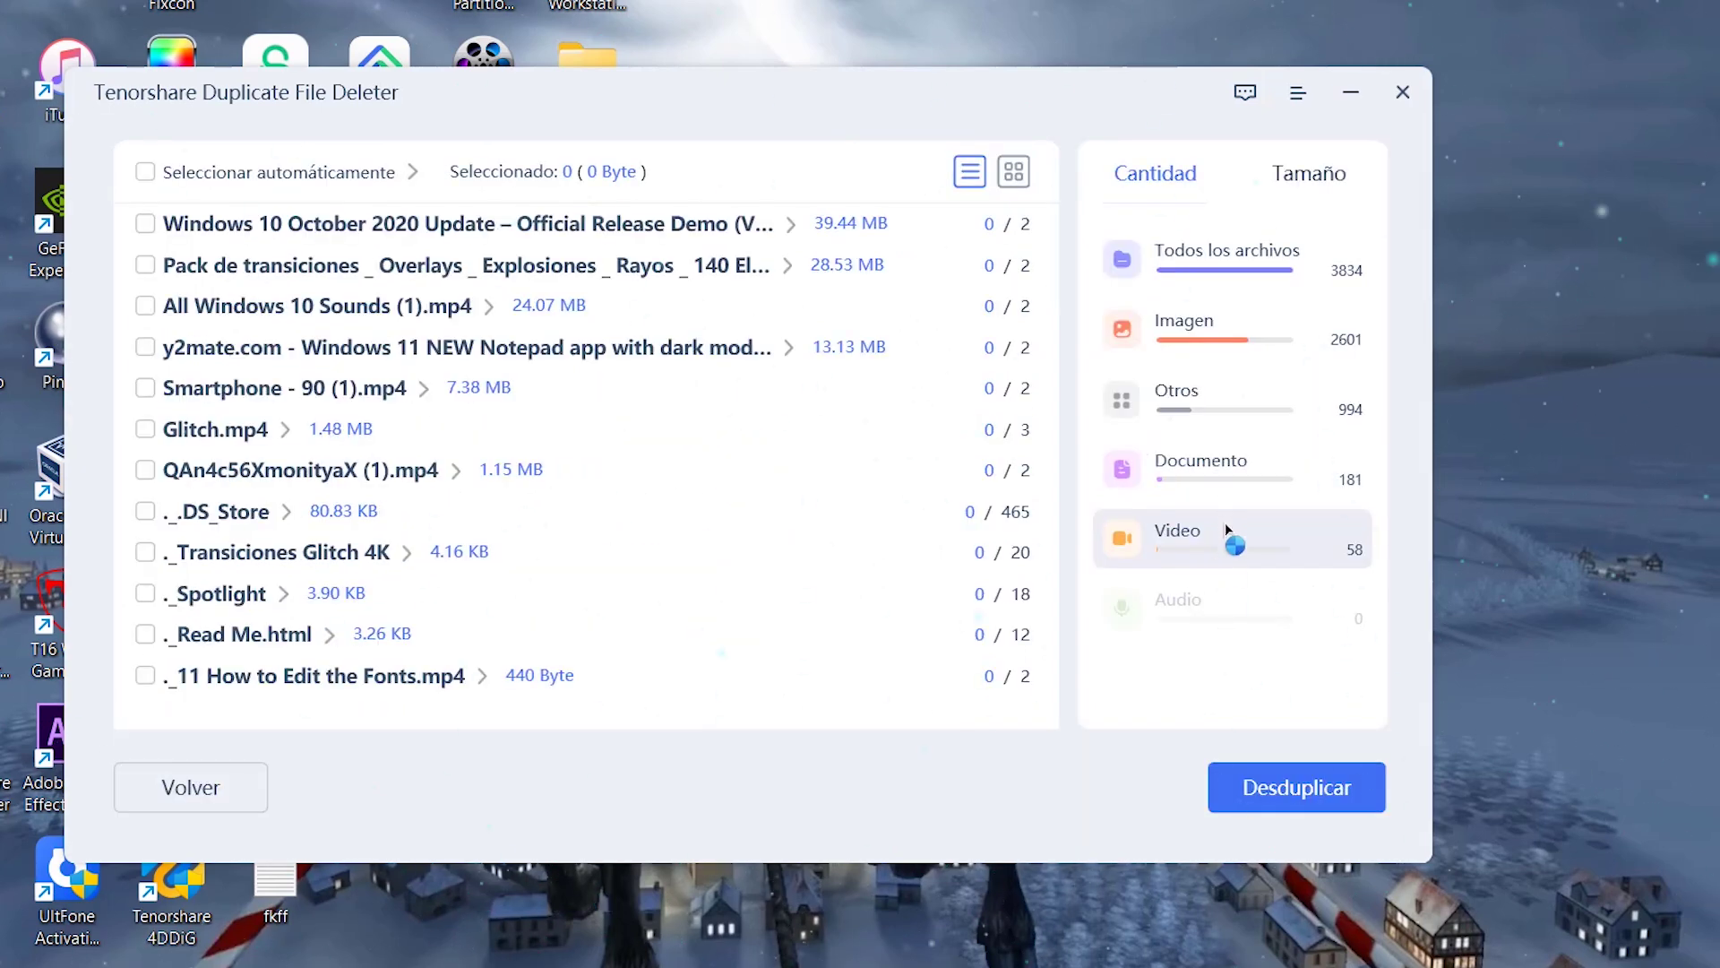
pyautogui.click(1235, 448)
pyautogui.click(1226, 340)
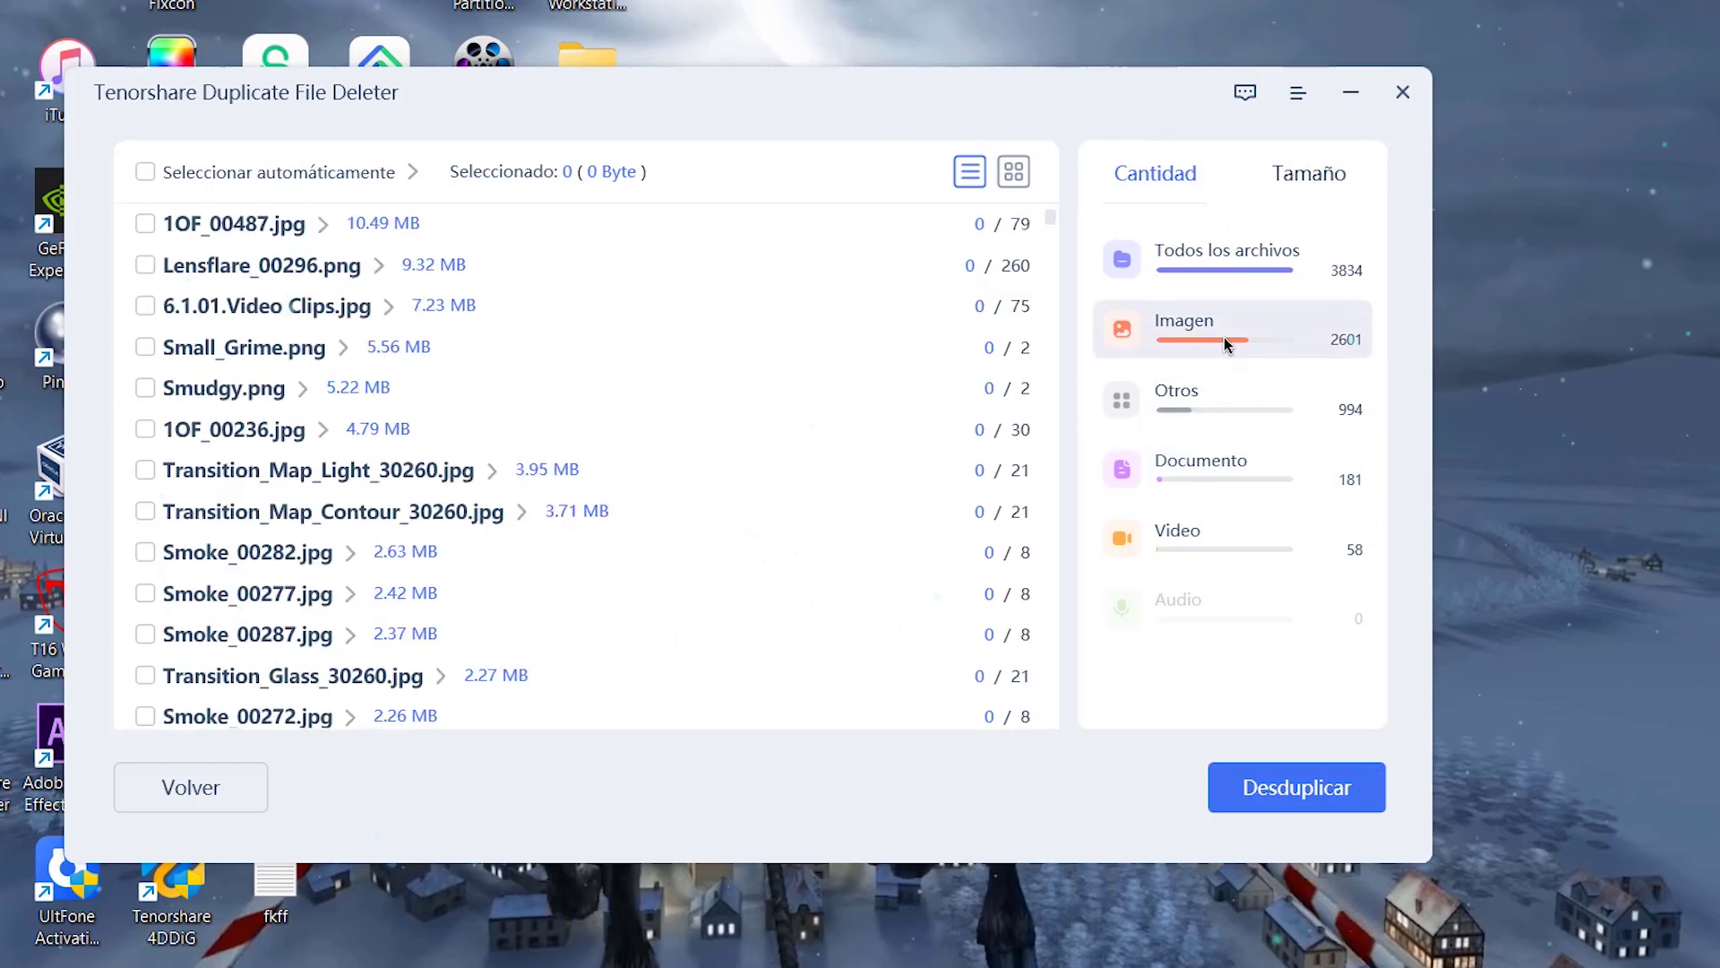
# - Compare the category breakdowns by size and quantity, check the grid and list layouts, and return to all files
pyautogui.click(1309, 175)
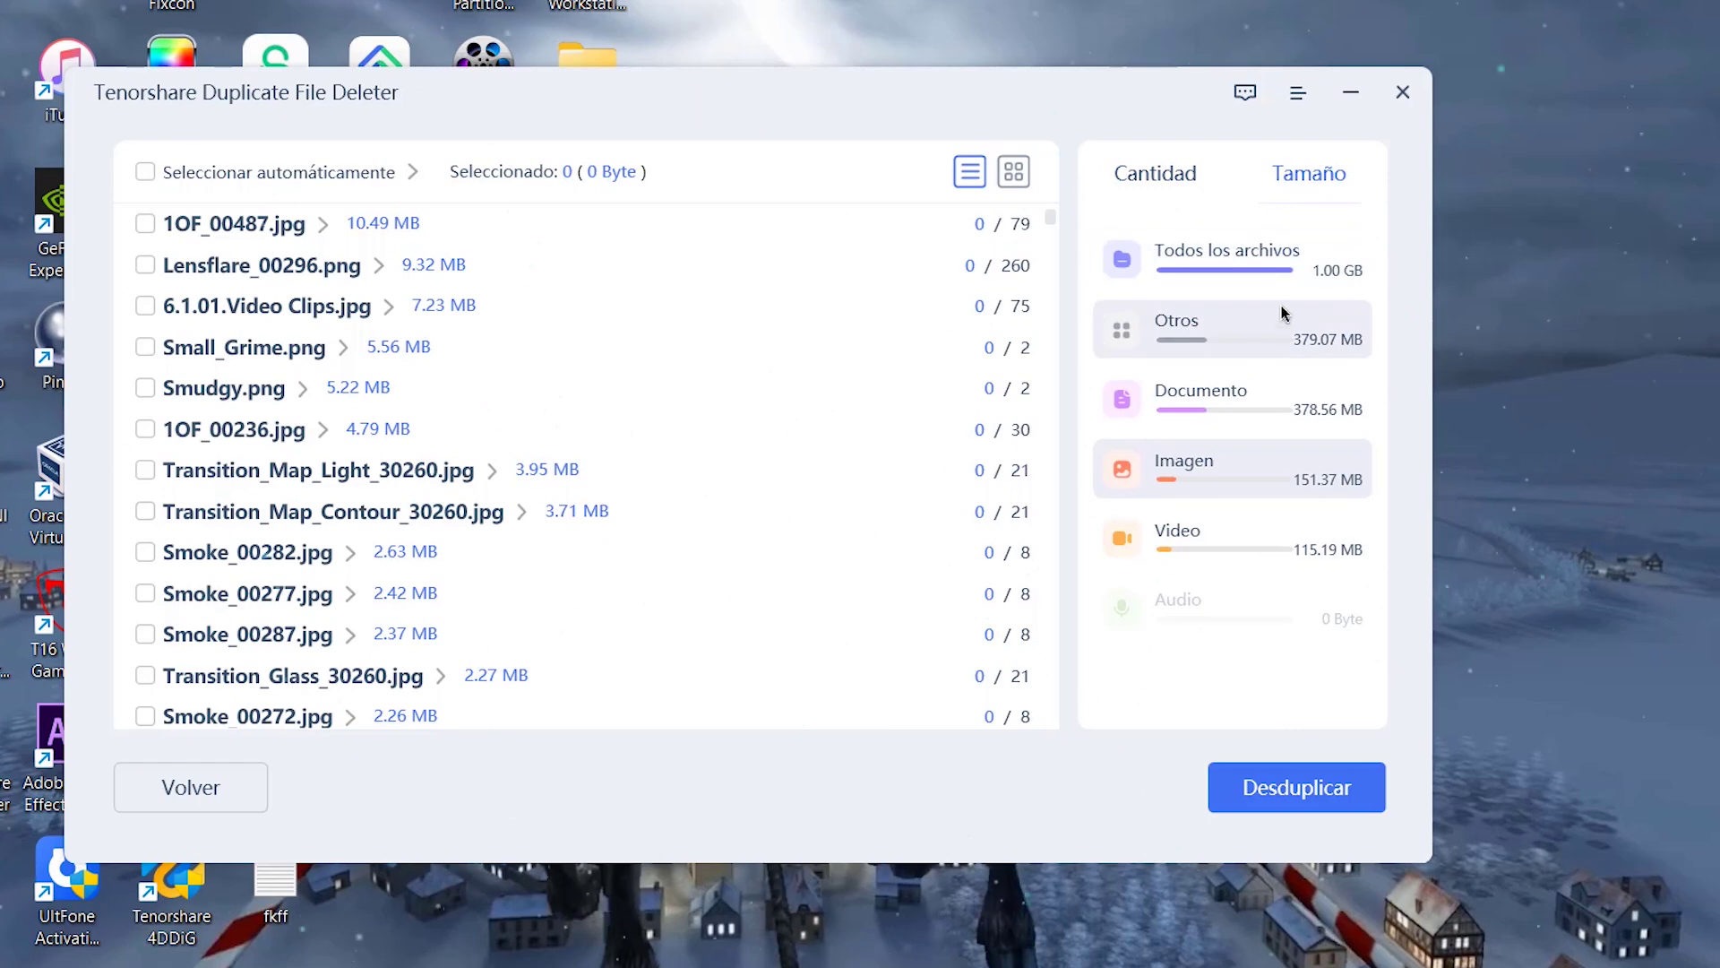
pyautogui.click(1168, 176)
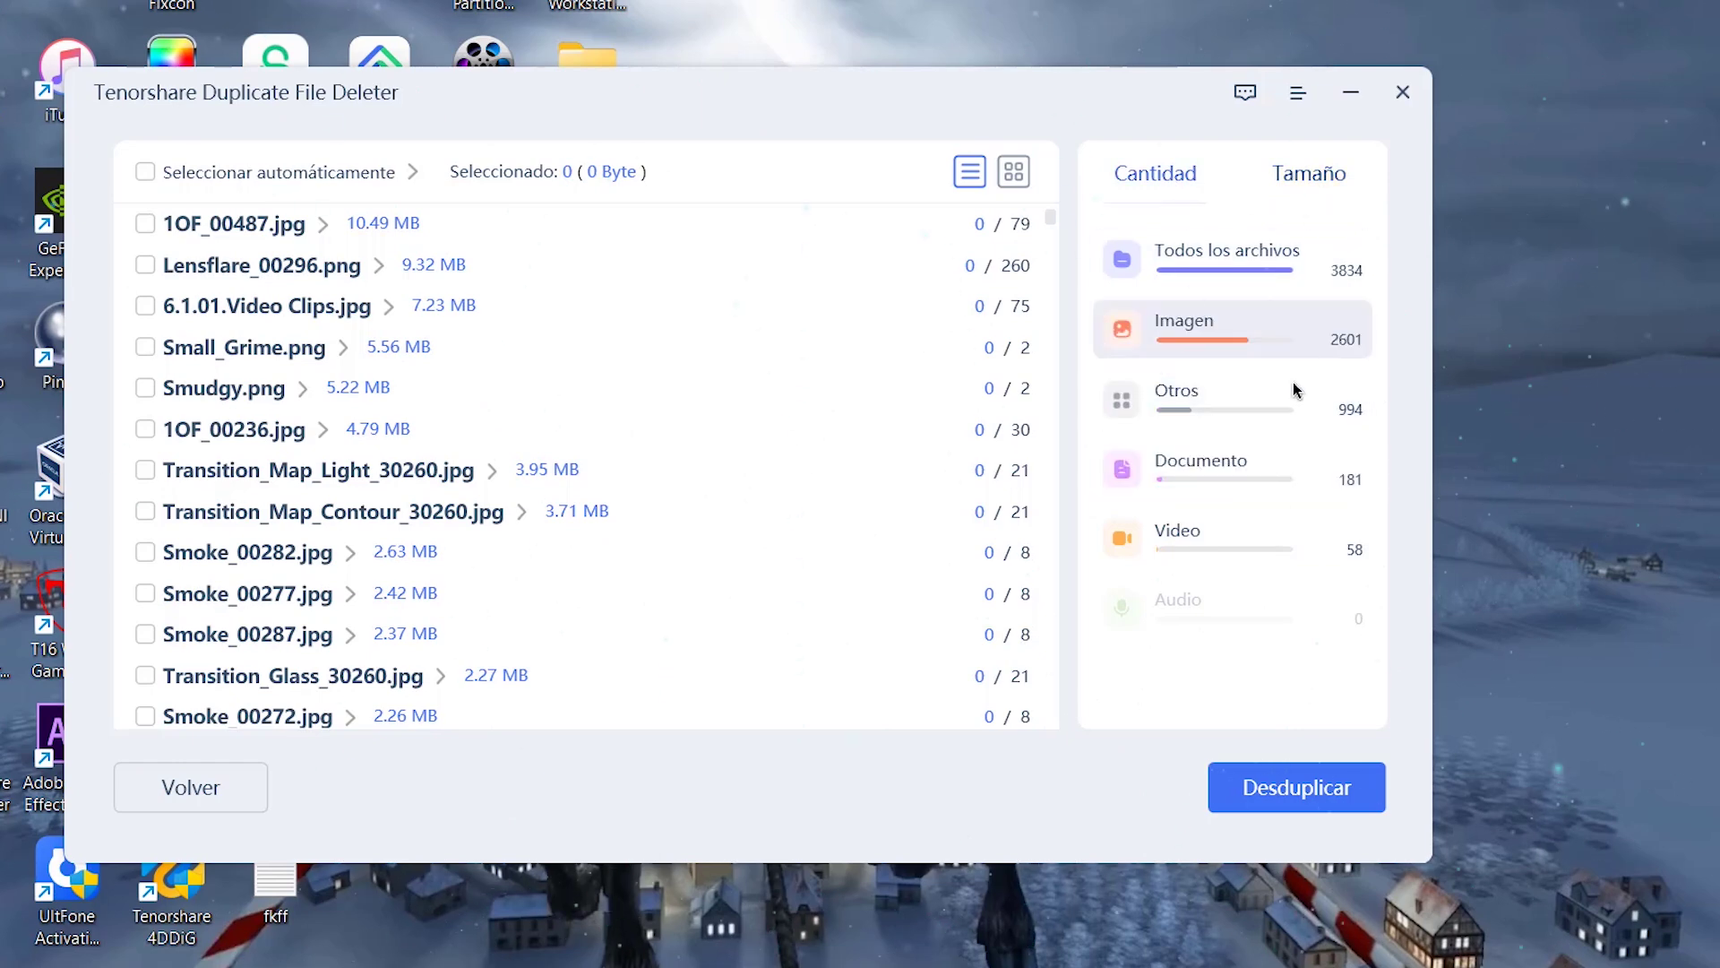
pyautogui.click(1017, 174)
pyautogui.click(969, 171)
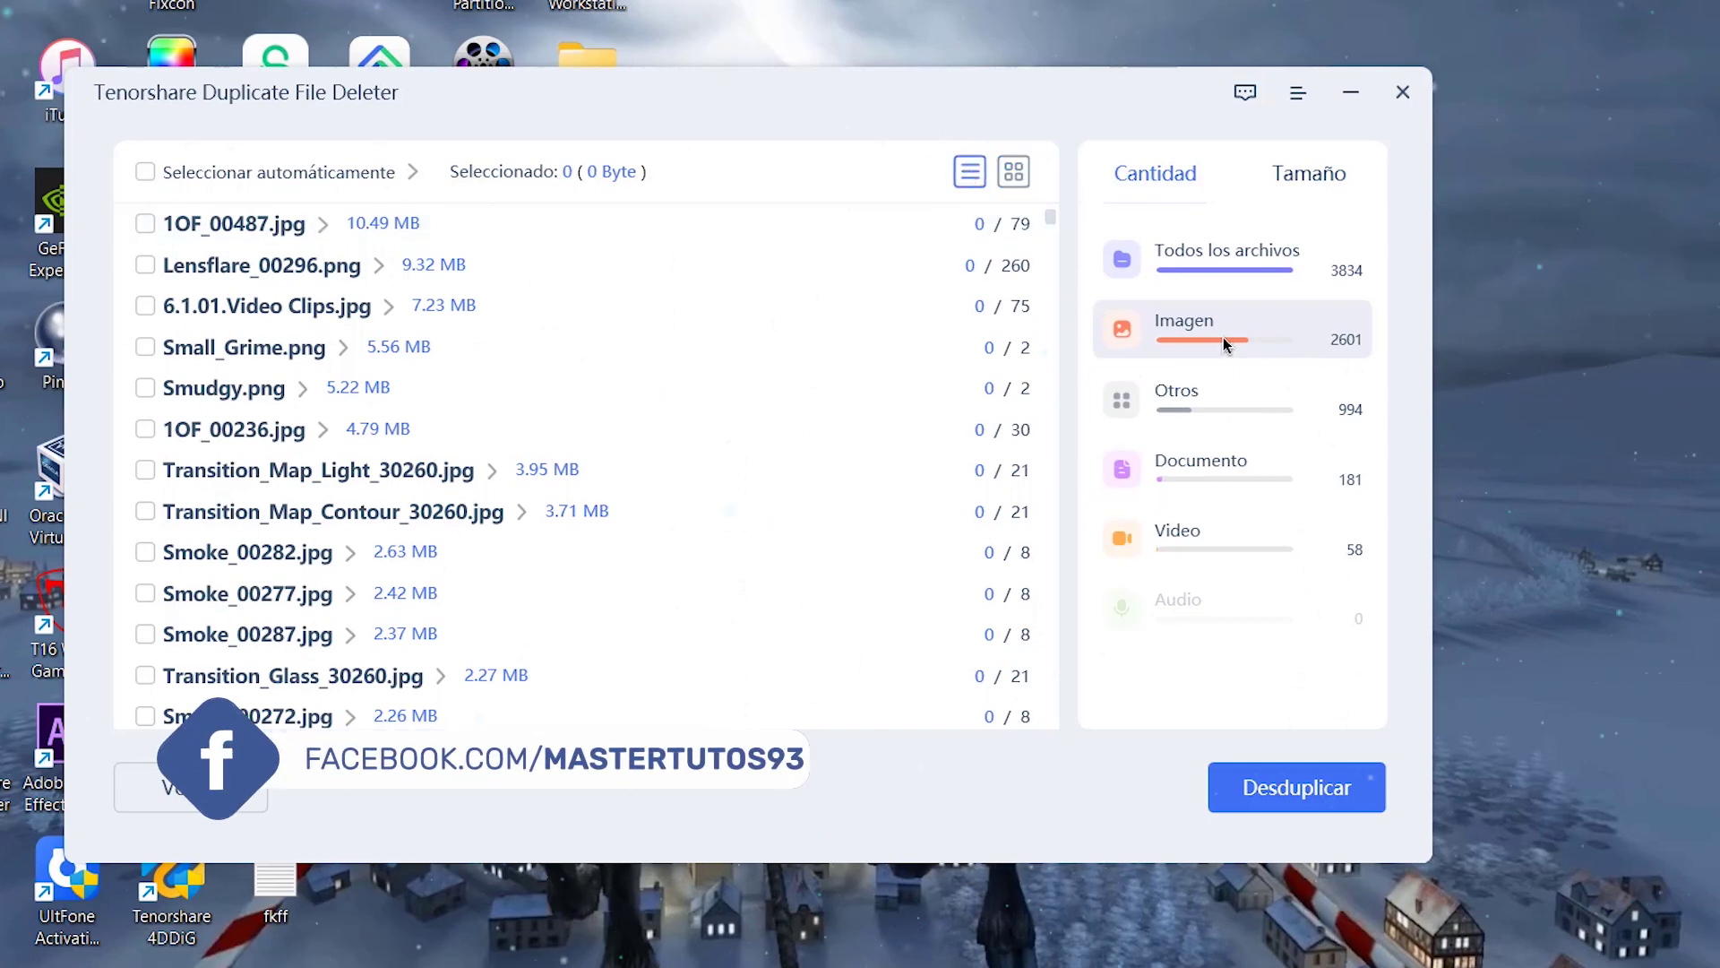
pyautogui.click(1217, 260)
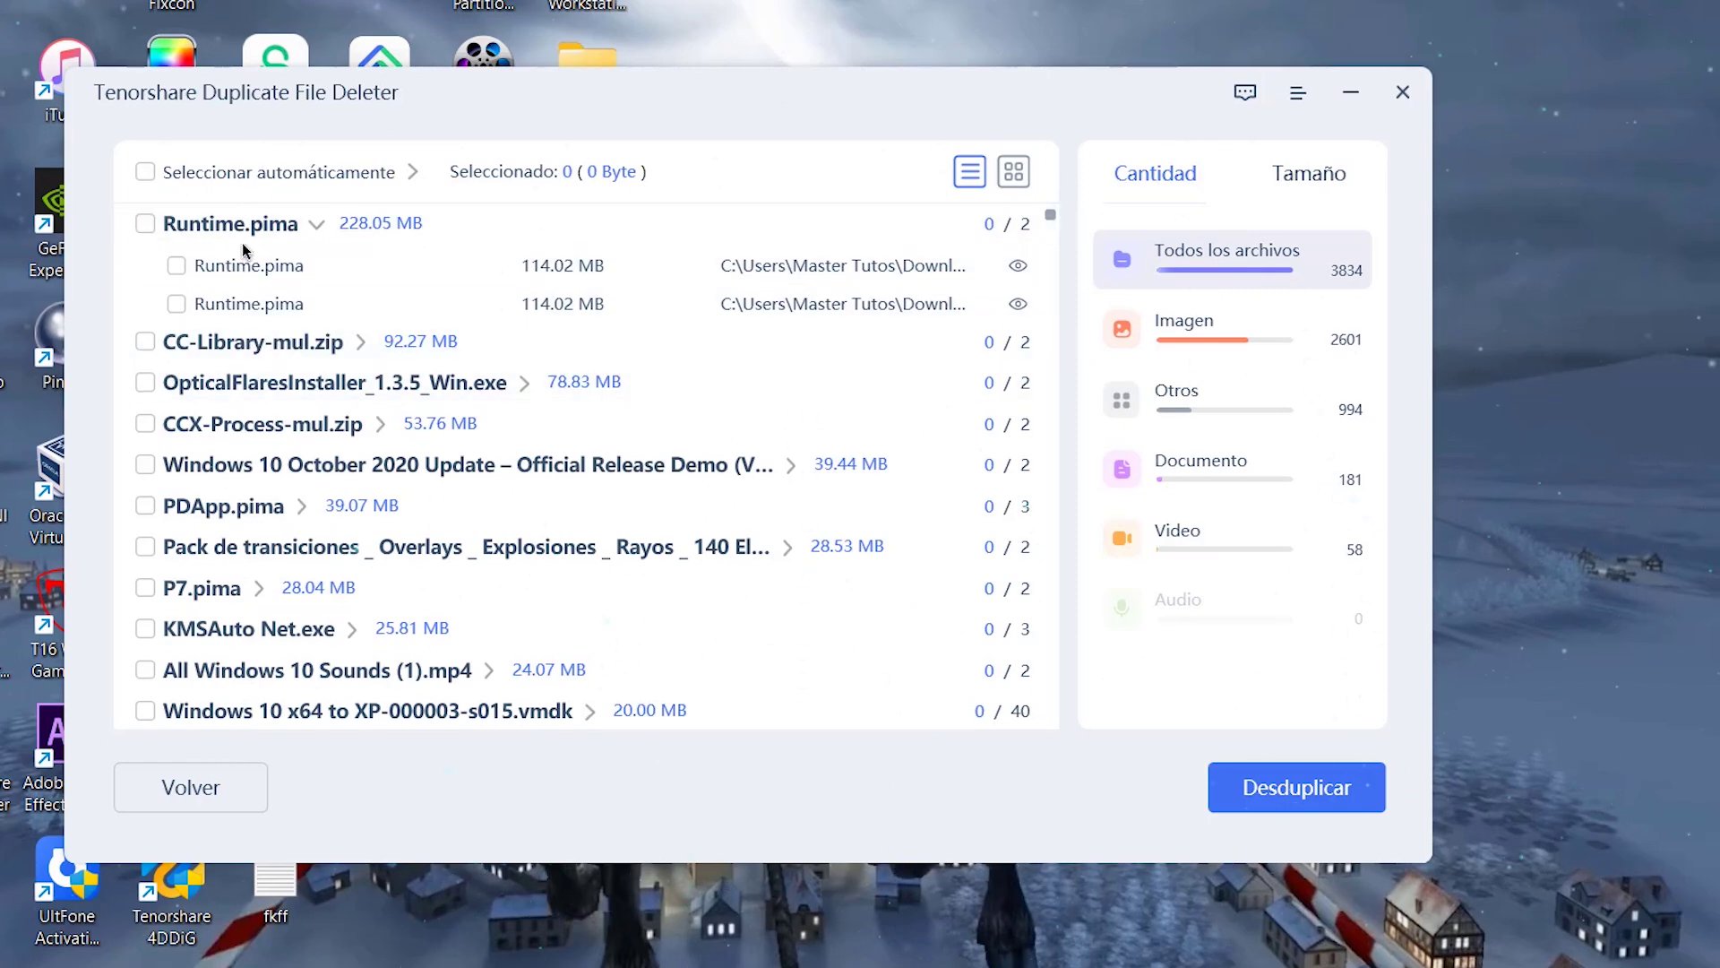
# - Mark the second copy of Runtime.pima and the second copy of P7.pima for removal, and check further down the duplicates list
pyautogui.click(177, 304)
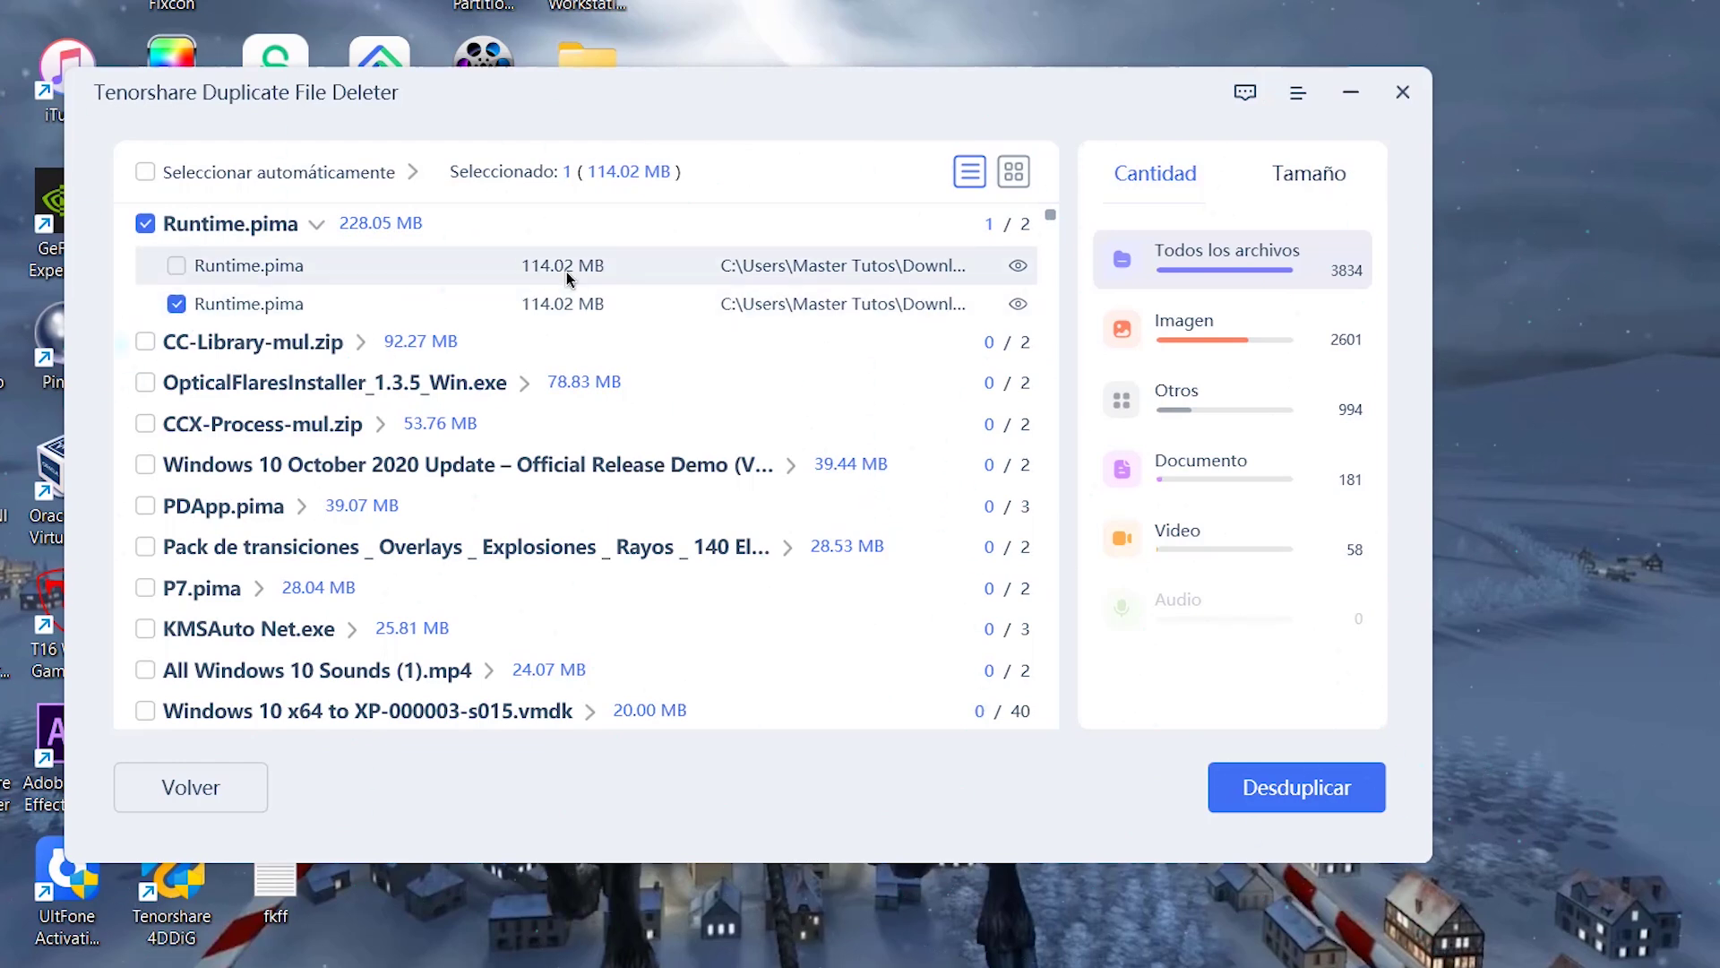
pyautogui.scroll(-4, 567, 285)
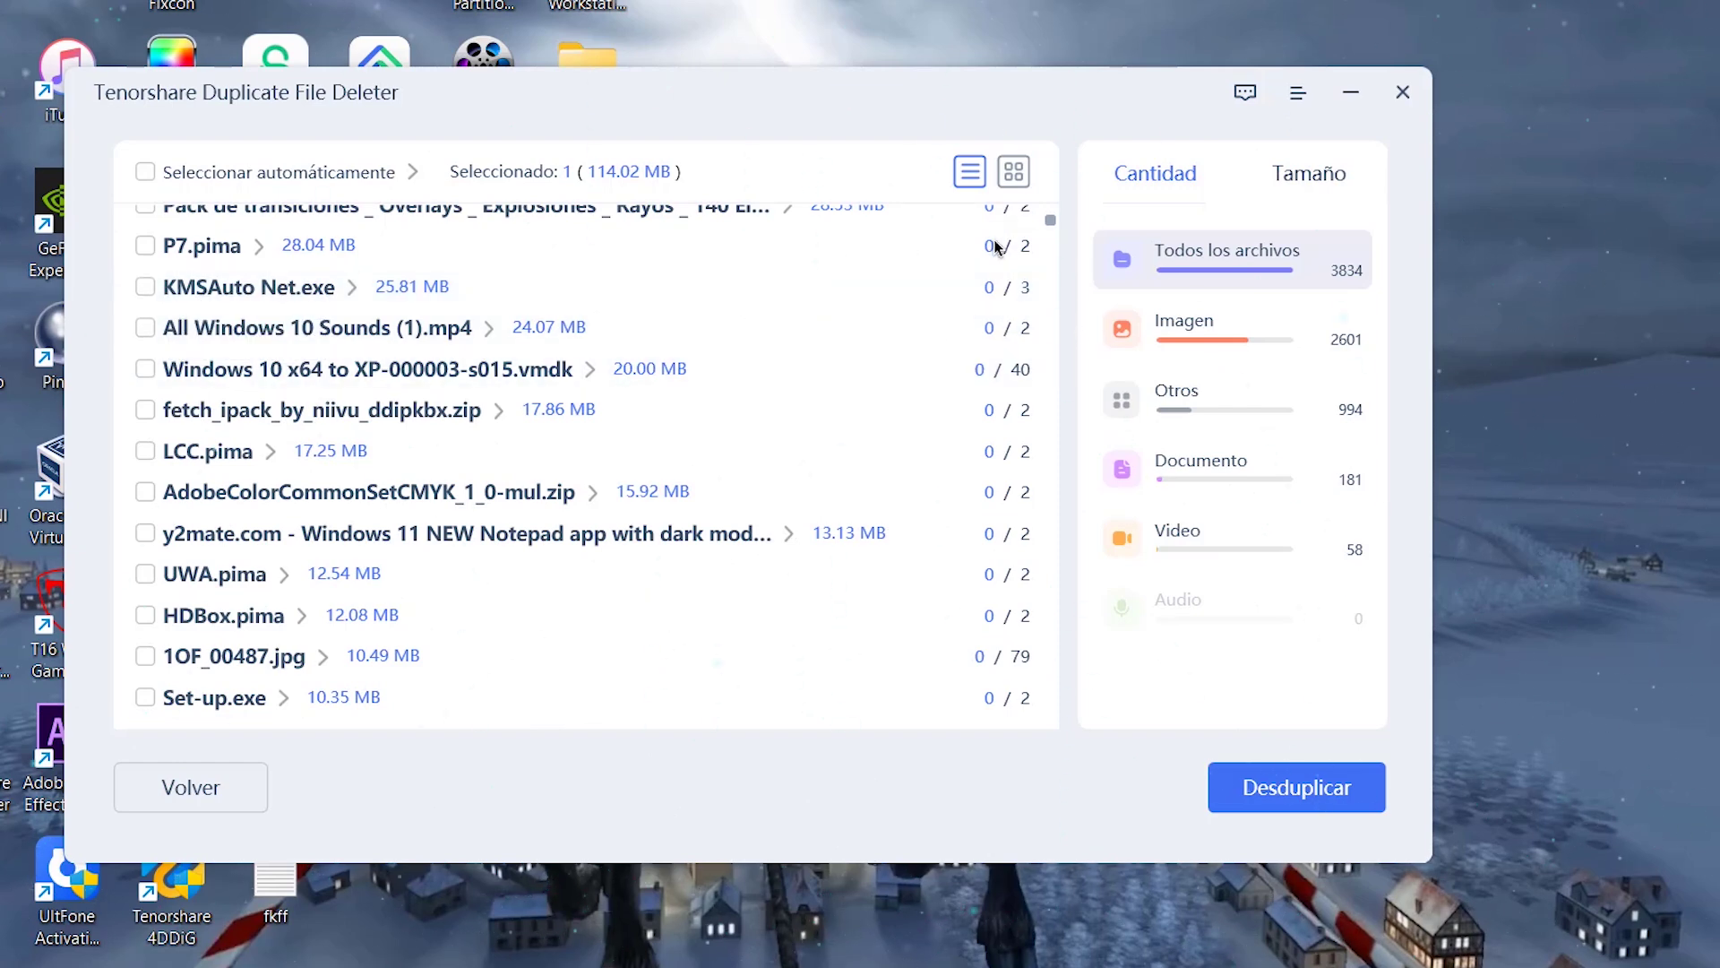
pyautogui.click(263, 251)
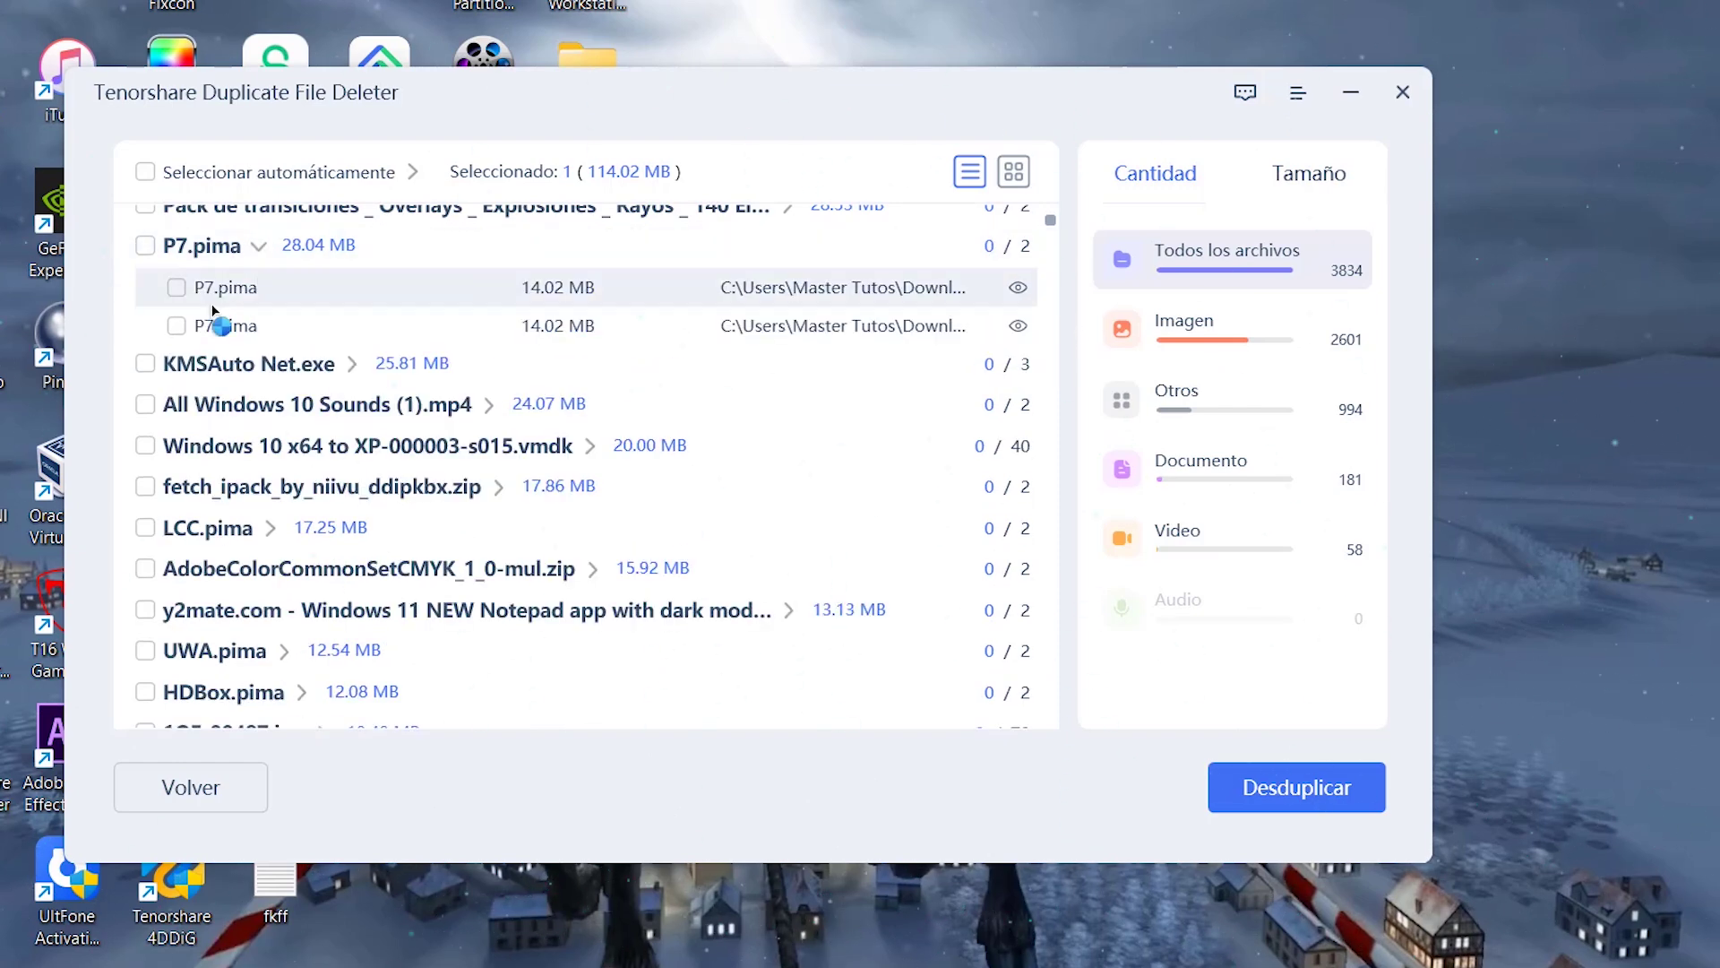
pyautogui.click(484, 326)
pyautogui.scroll(-10, 537, 394)
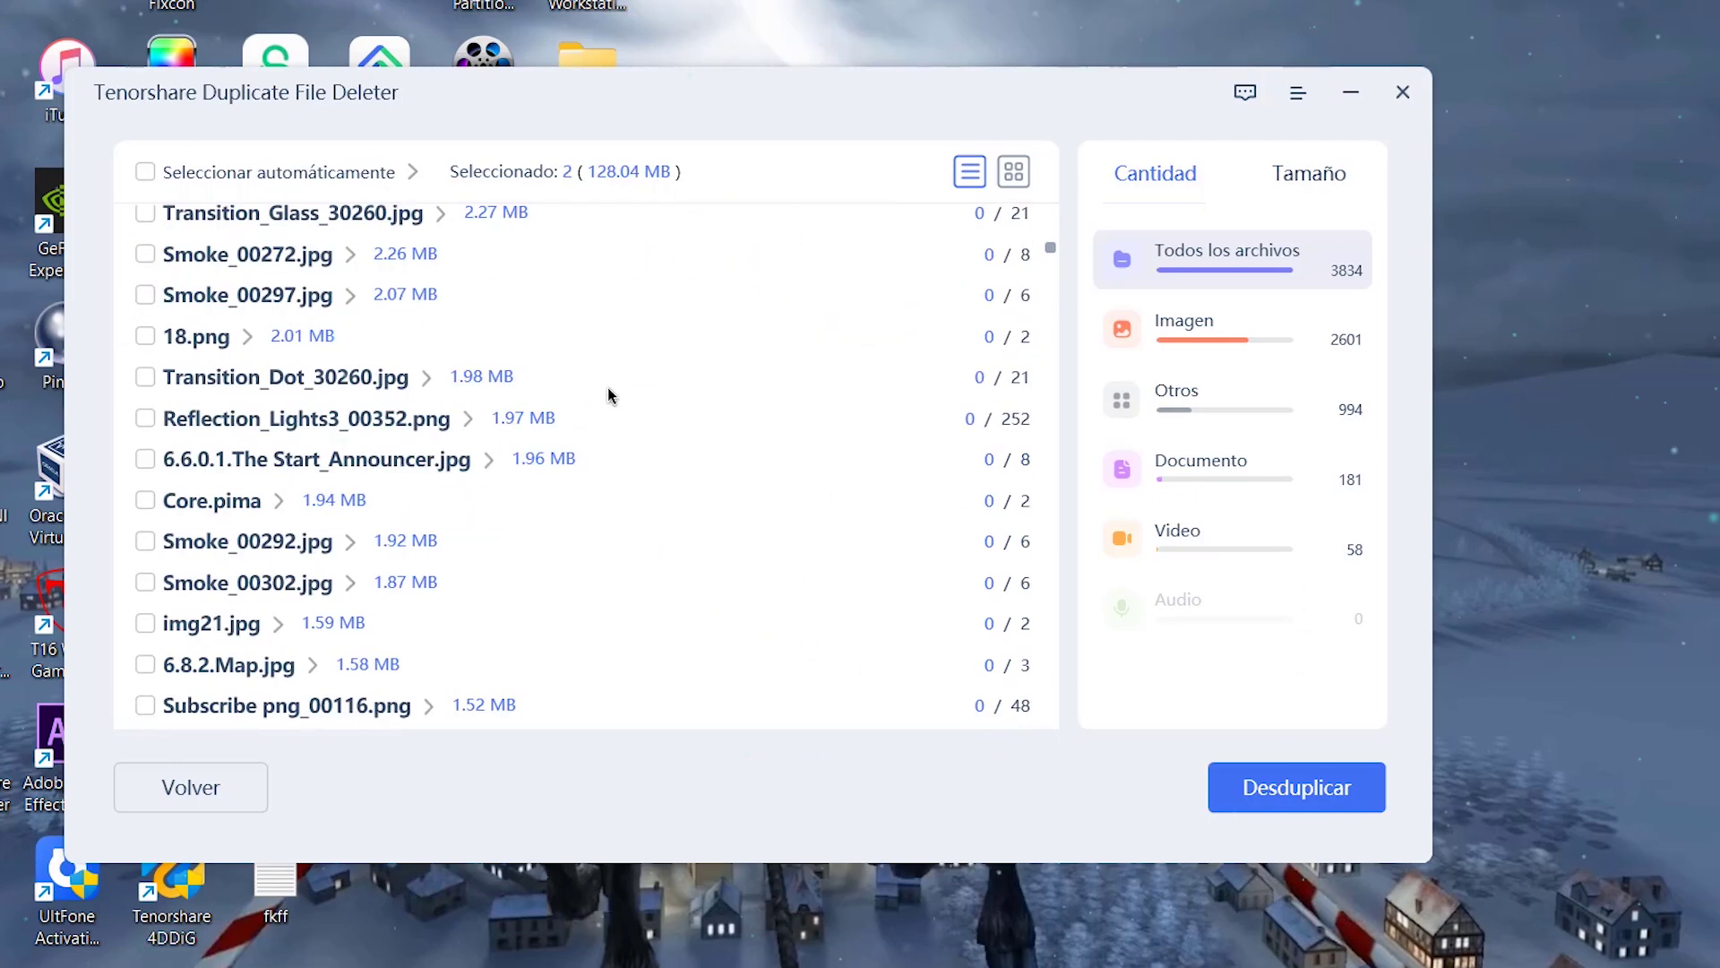
pyautogui.scroll(-5, 789, 428)
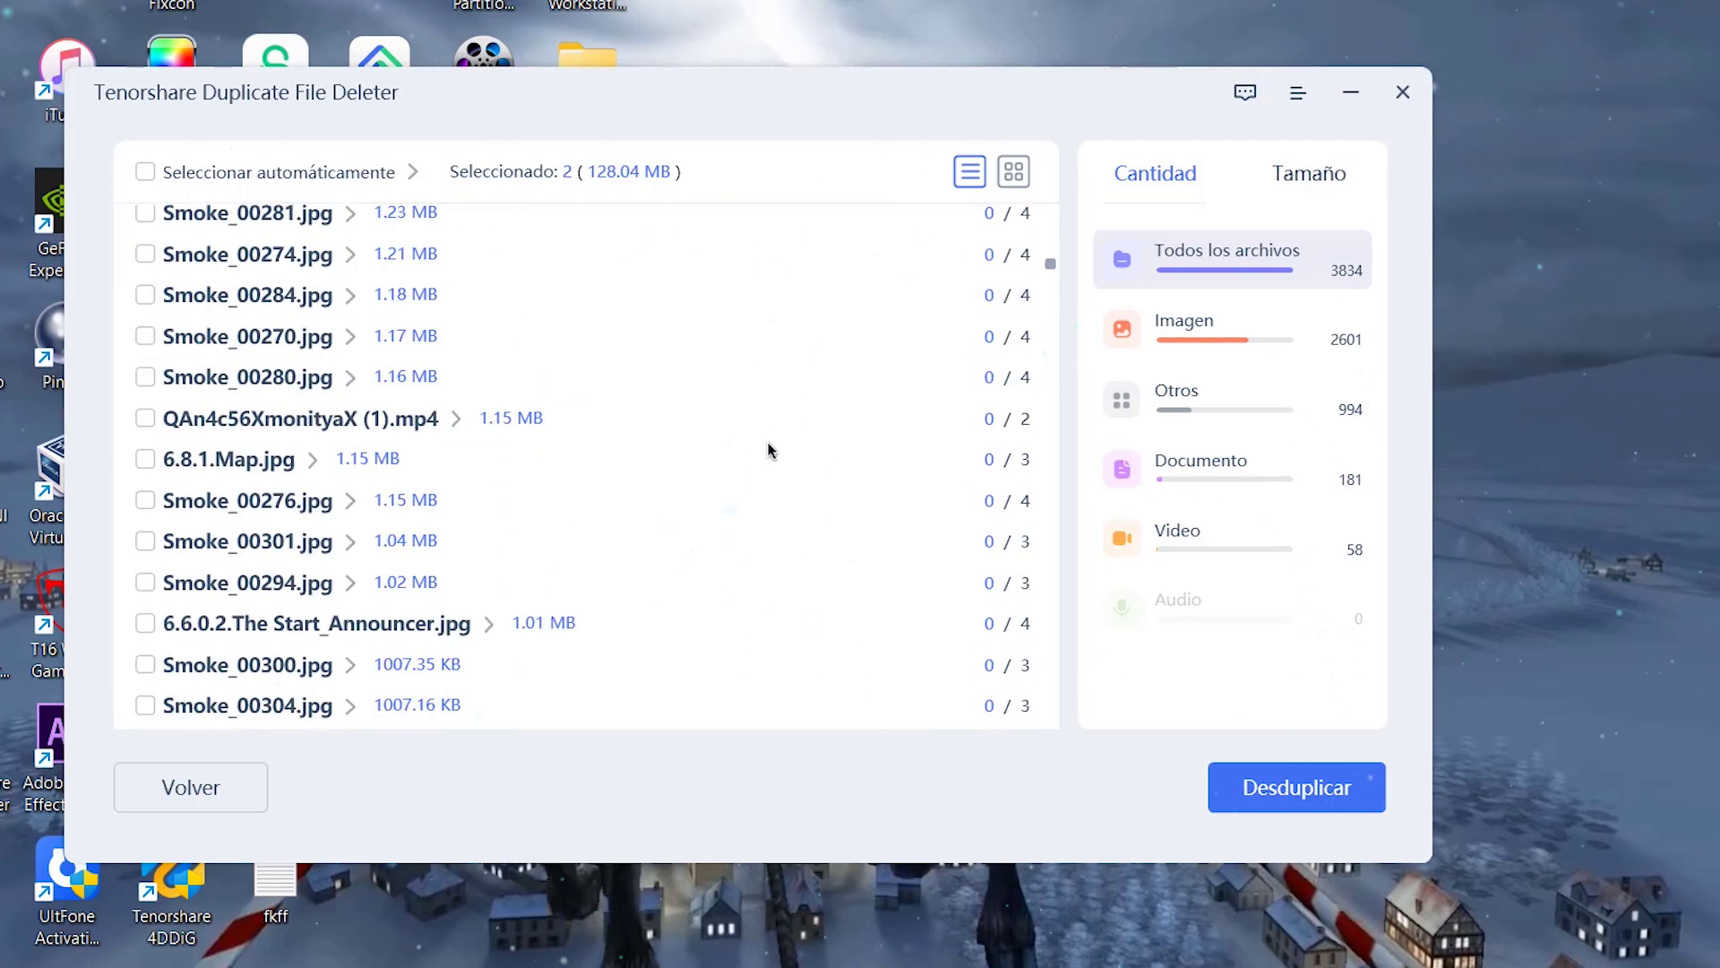
# - Look through the full list of duplicates, from the largest files down to the smaller ones
pyautogui.scroll(-5, 466, 510)
pyautogui.scroll(-15, 448, 554)
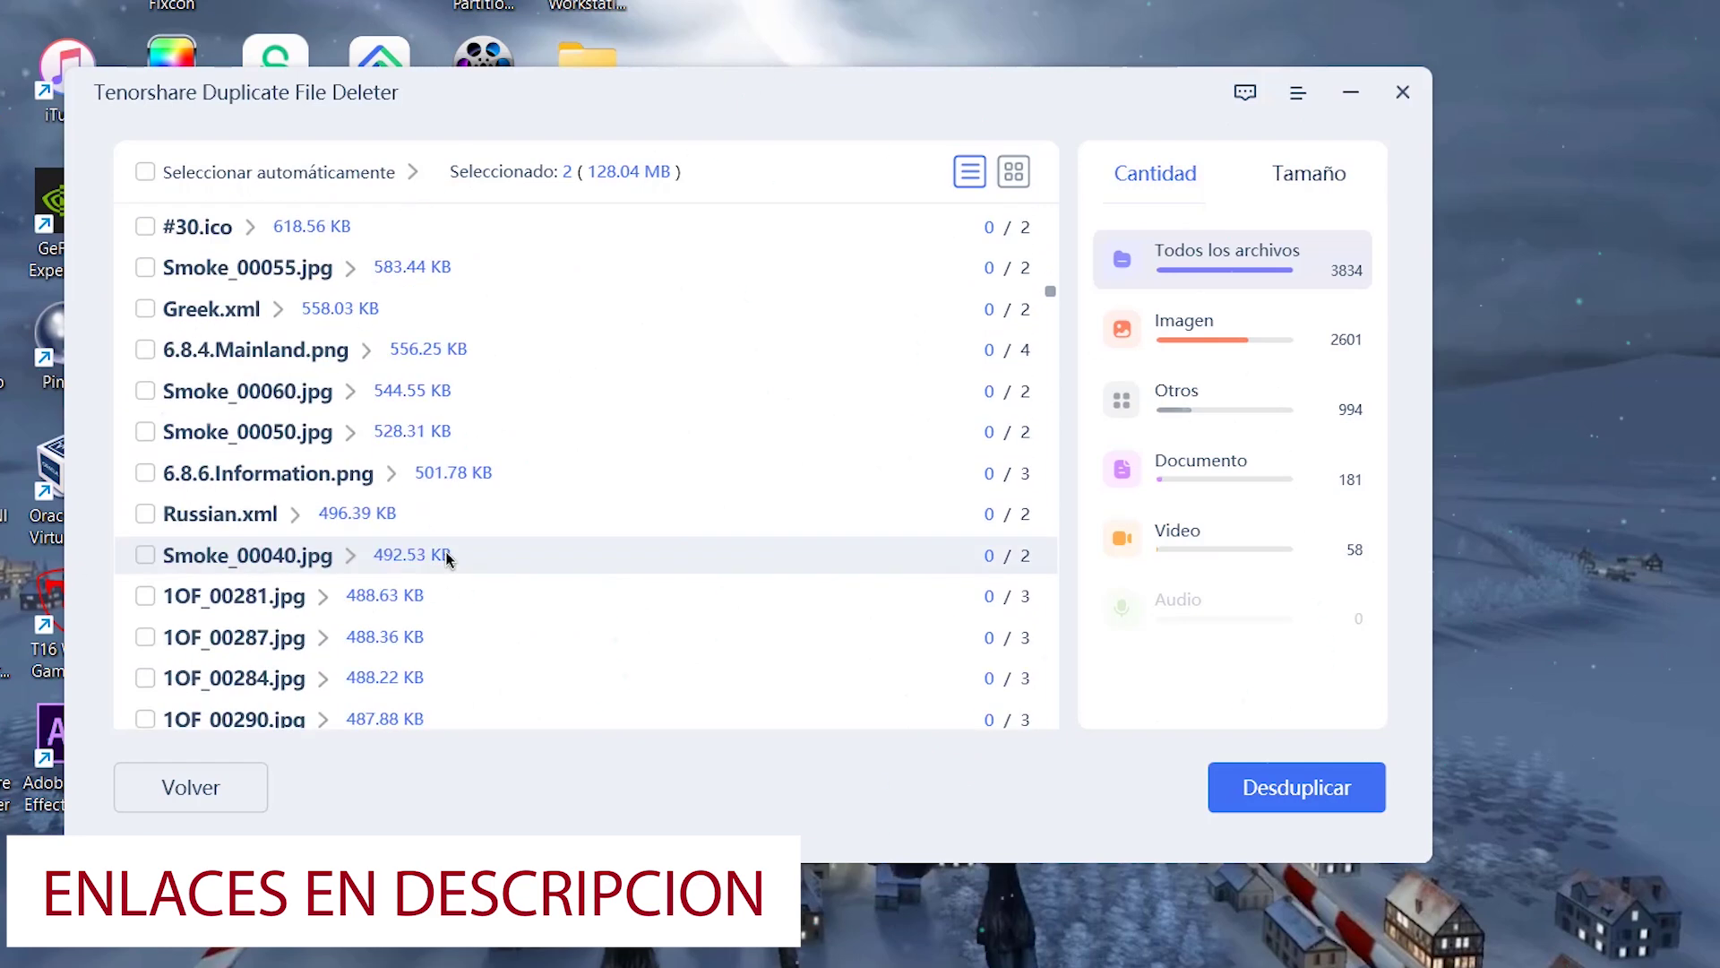
pyautogui.scroll(3, 448, 560)
pyautogui.scroll(8, 444, 562)
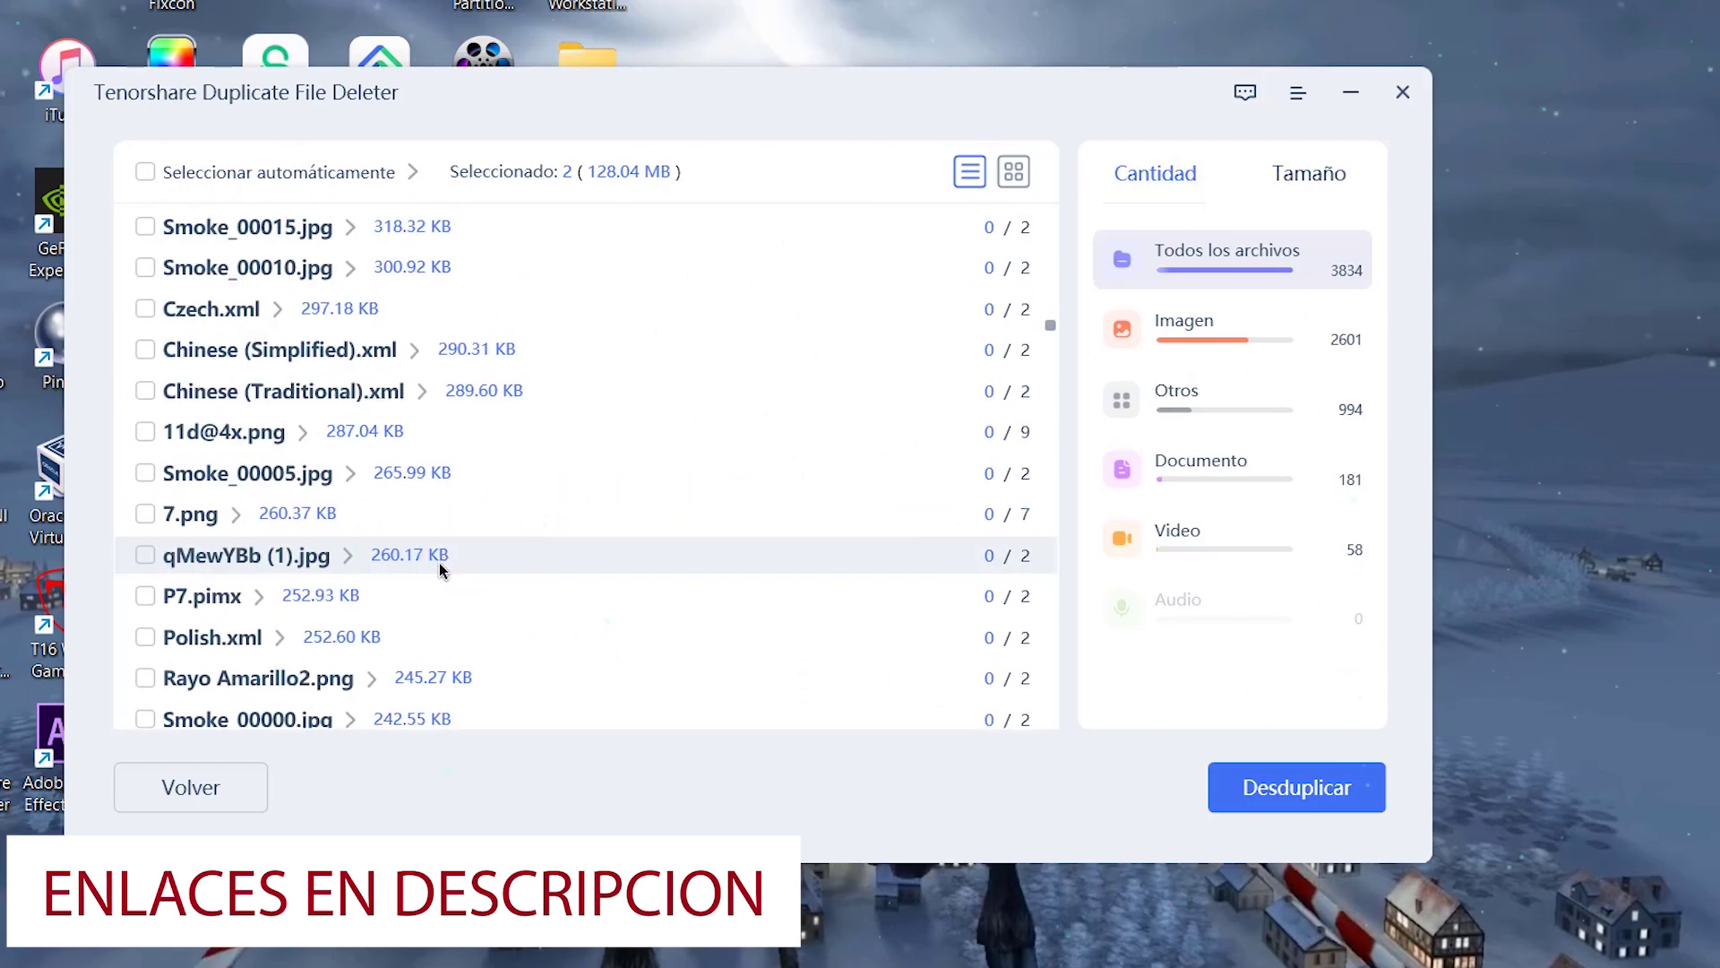
pyautogui.click(327, 339)
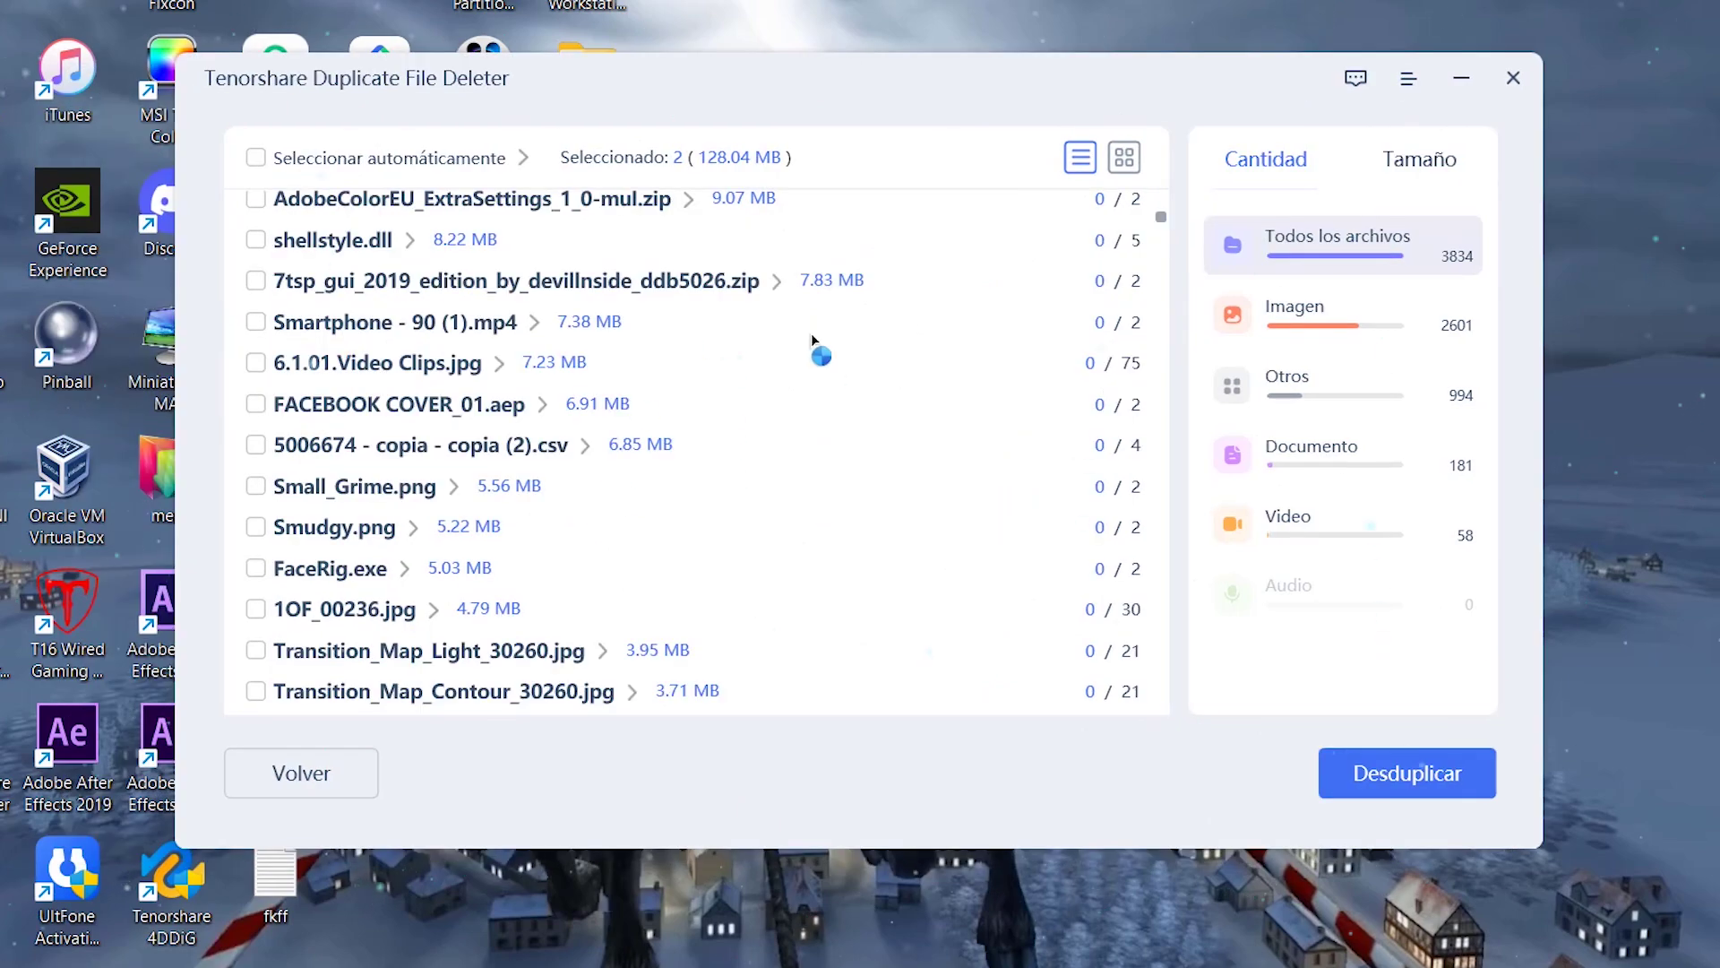
pyautogui.scroll(10, 749, 504)
pyautogui.scroll(-4, 740, 513)
pyautogui.scroll(-15, 695, 525)
pyautogui.scroll(-12, 695, 535)
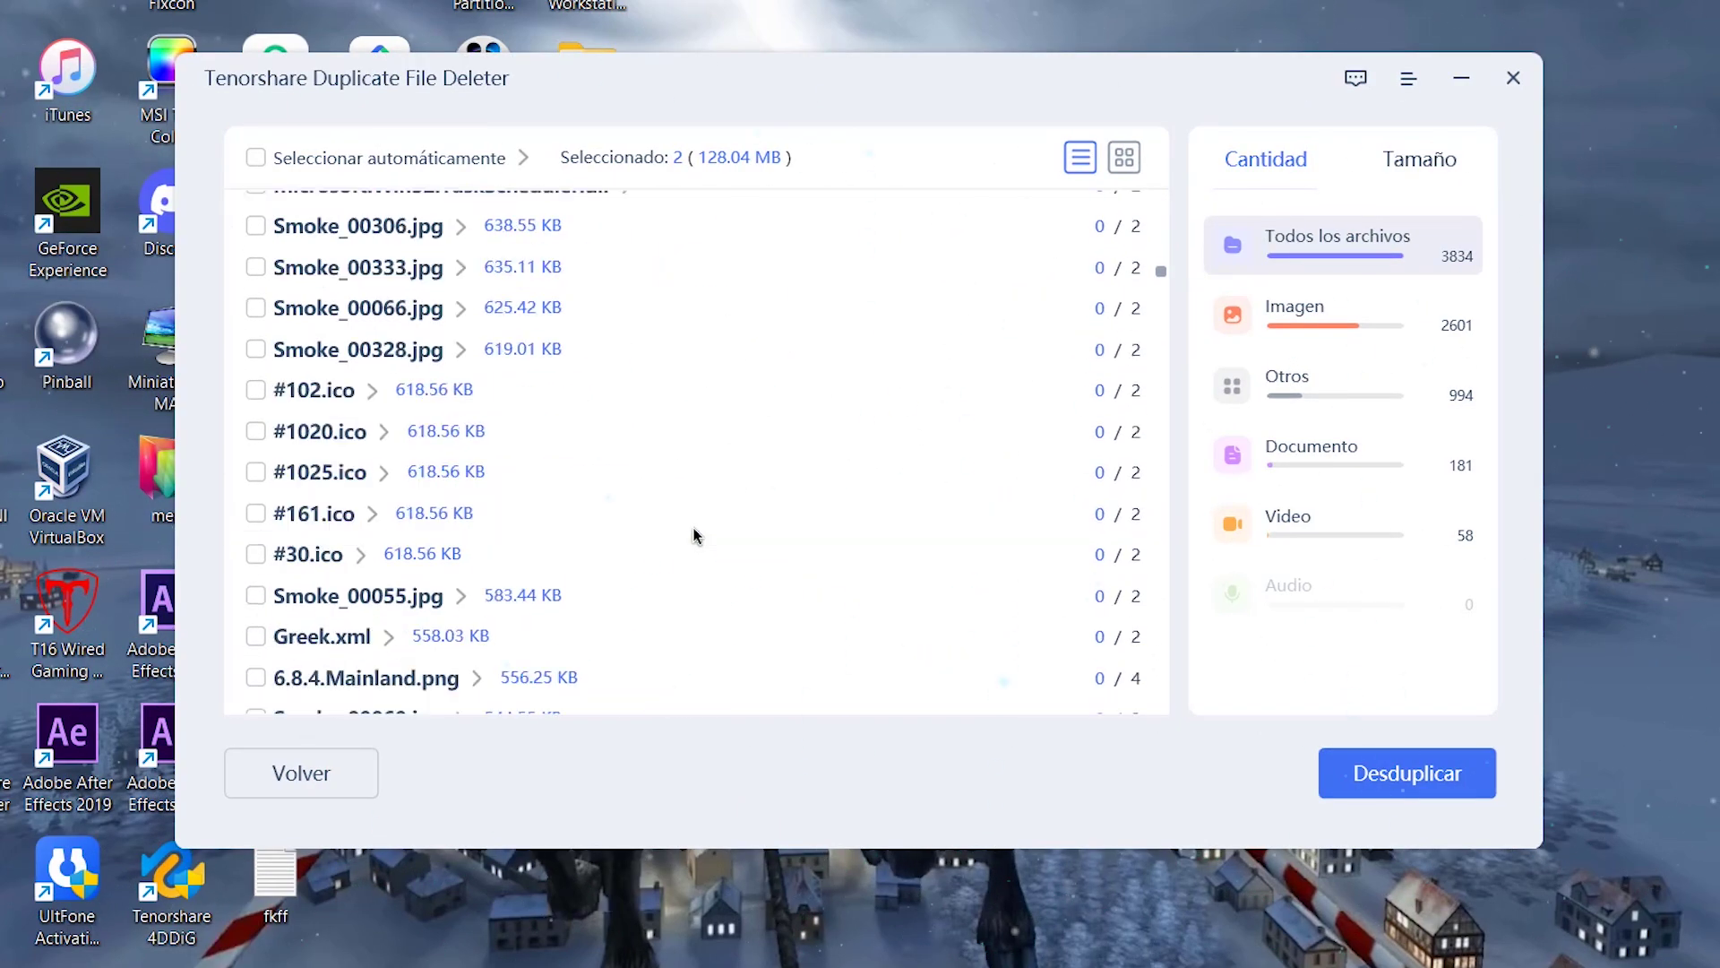
# - Switch the duplicates to the grid layout and try to open the second Runtime.pima copy, dismissing the choice of application
pyautogui.click(1125, 157)
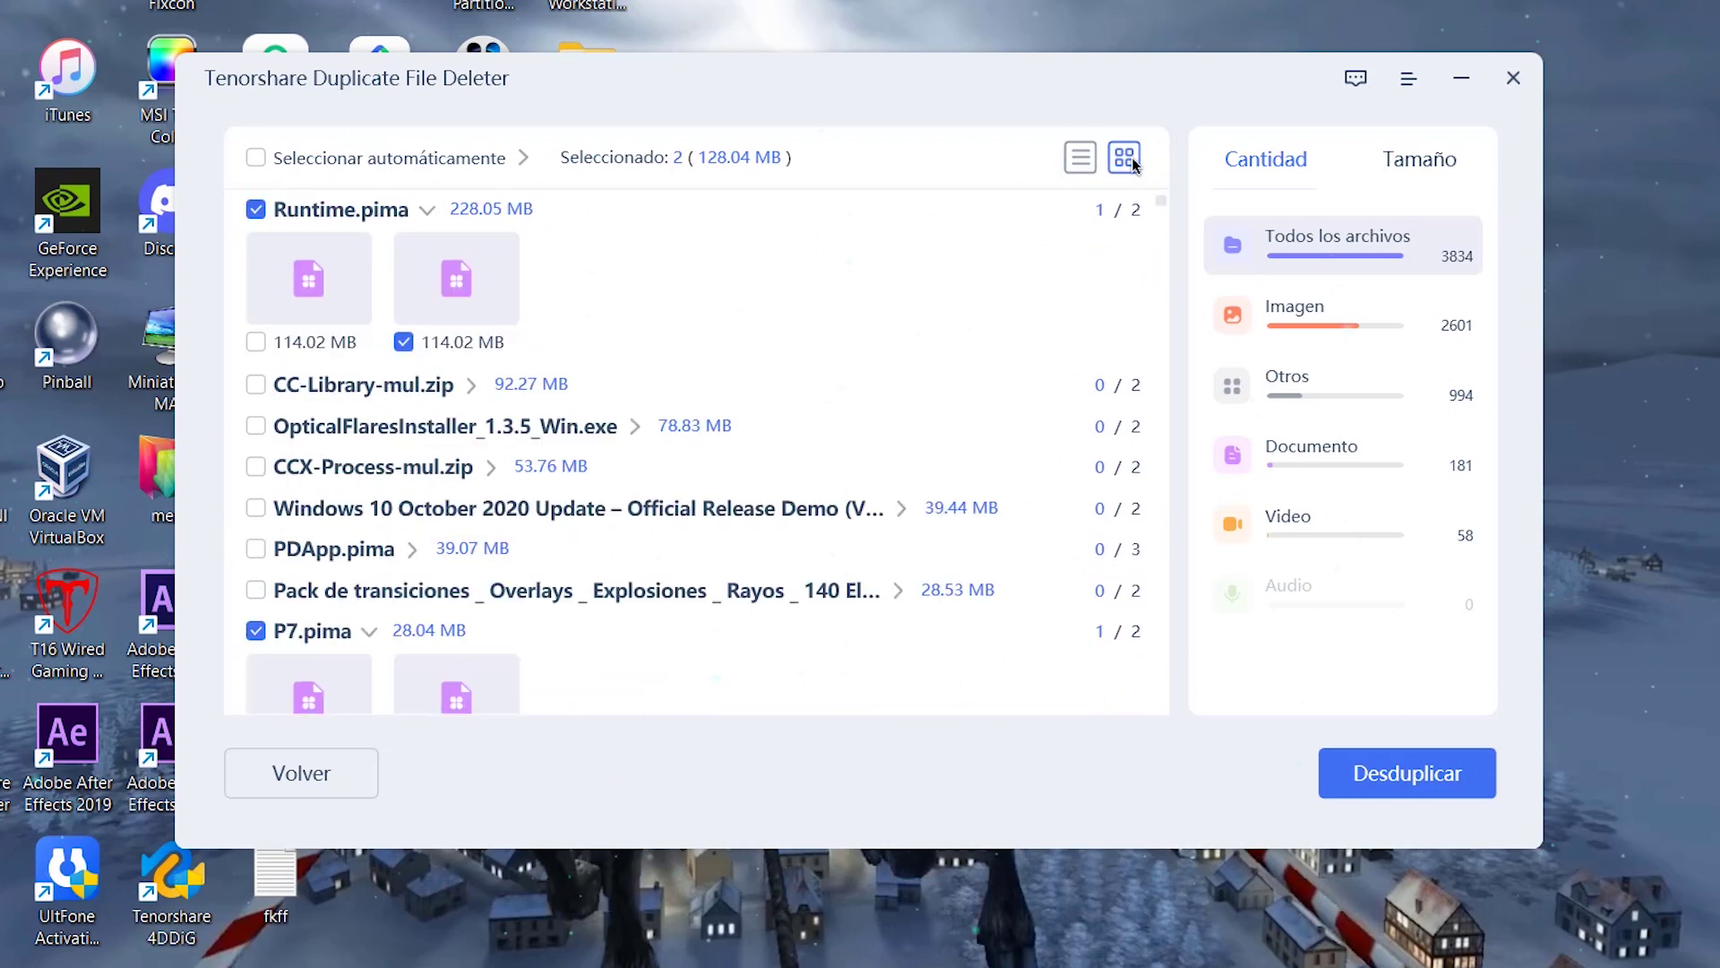
pyautogui.doubleClick(457, 280)
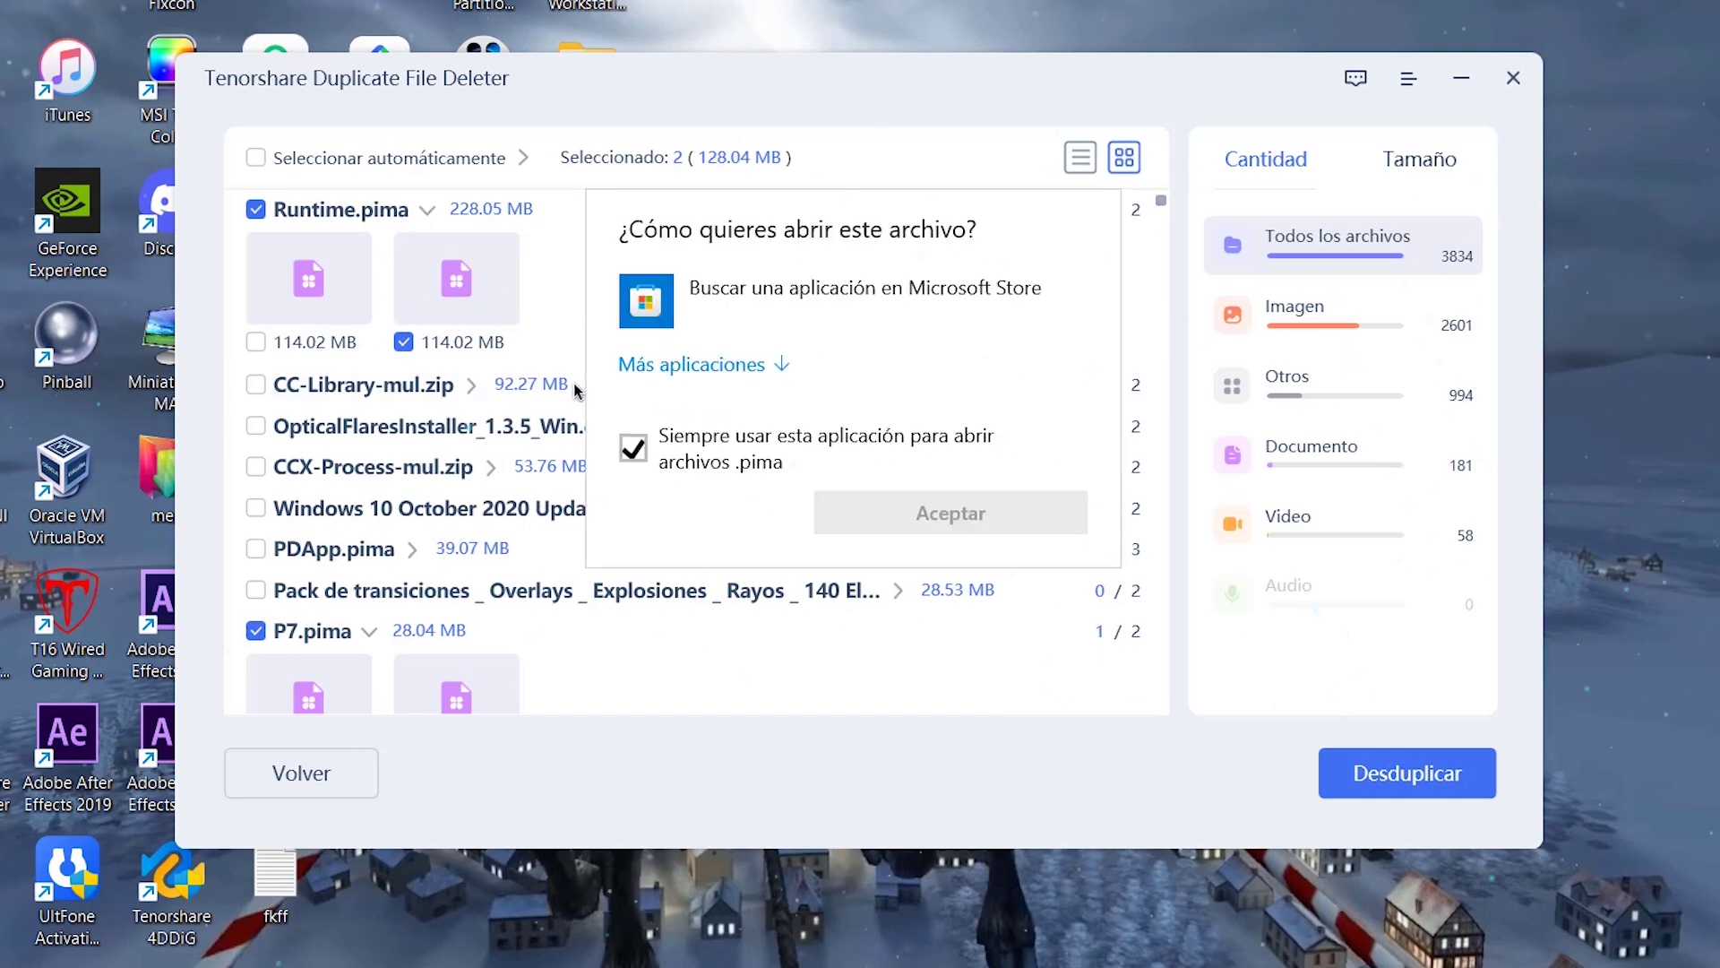
pyautogui.click(928, 157)
pyautogui.scroll(-10, 641, 605)
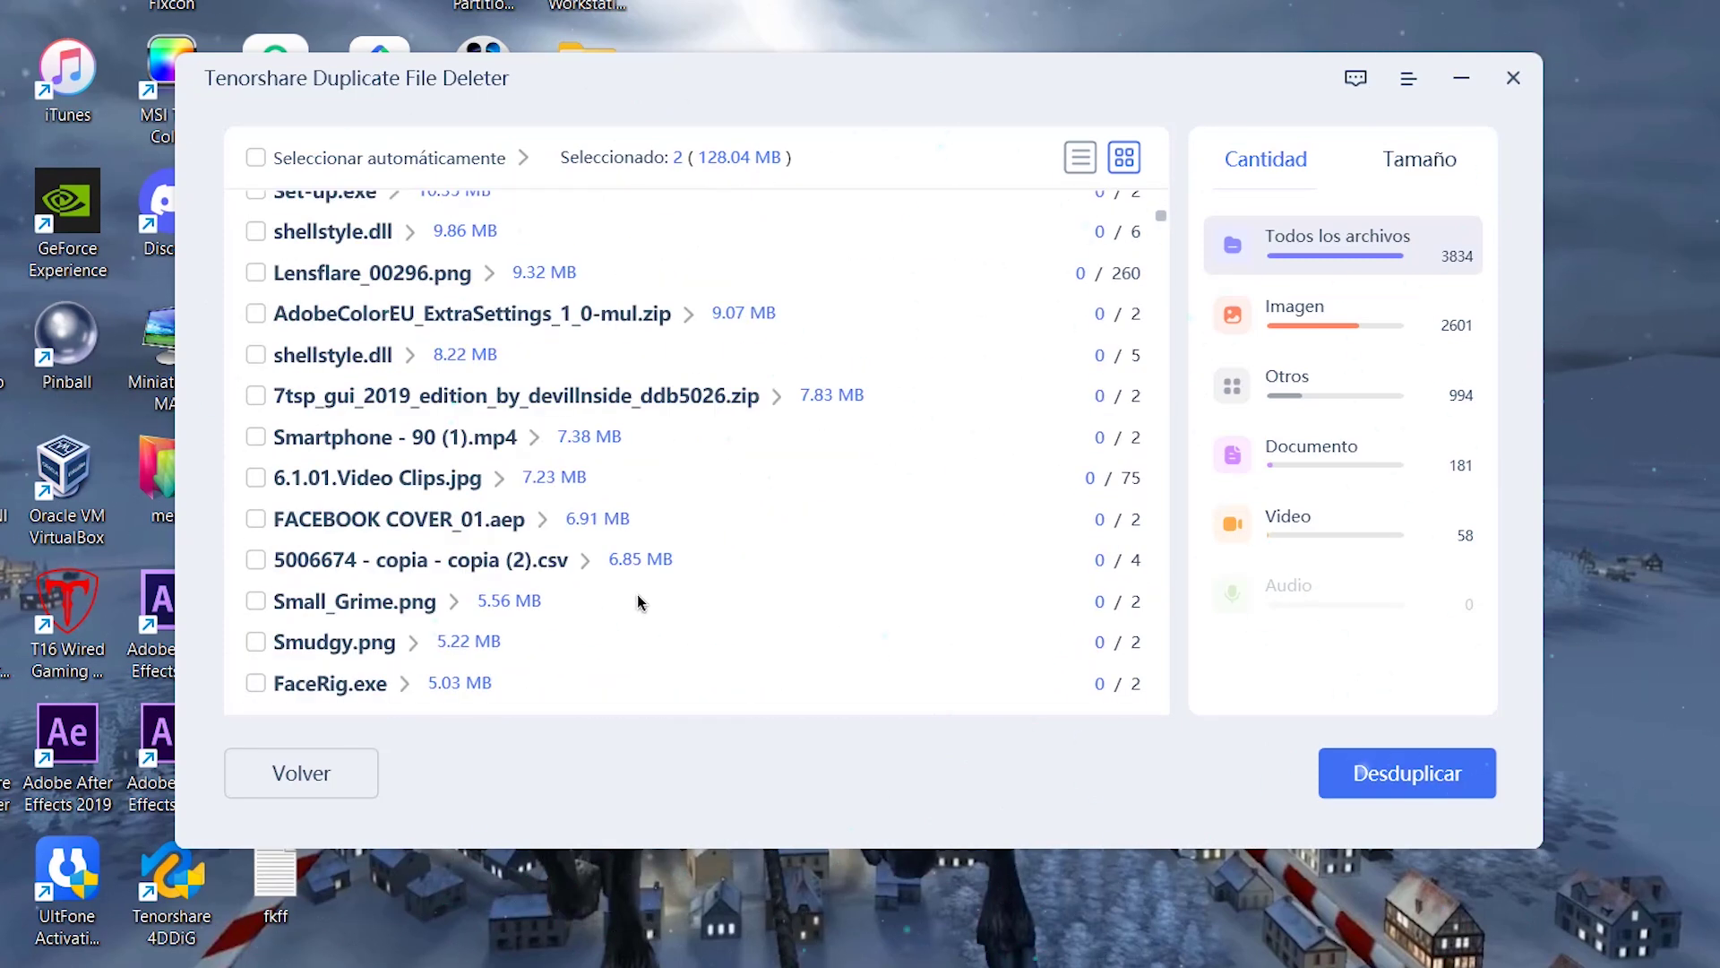
# - Show the Imagen duplicates and preview the copies of 4.png and 5_object_7_0002.jpg, leaving the latter group collapsed
pyautogui.click(1304, 323)
pyautogui.click(321, 384)
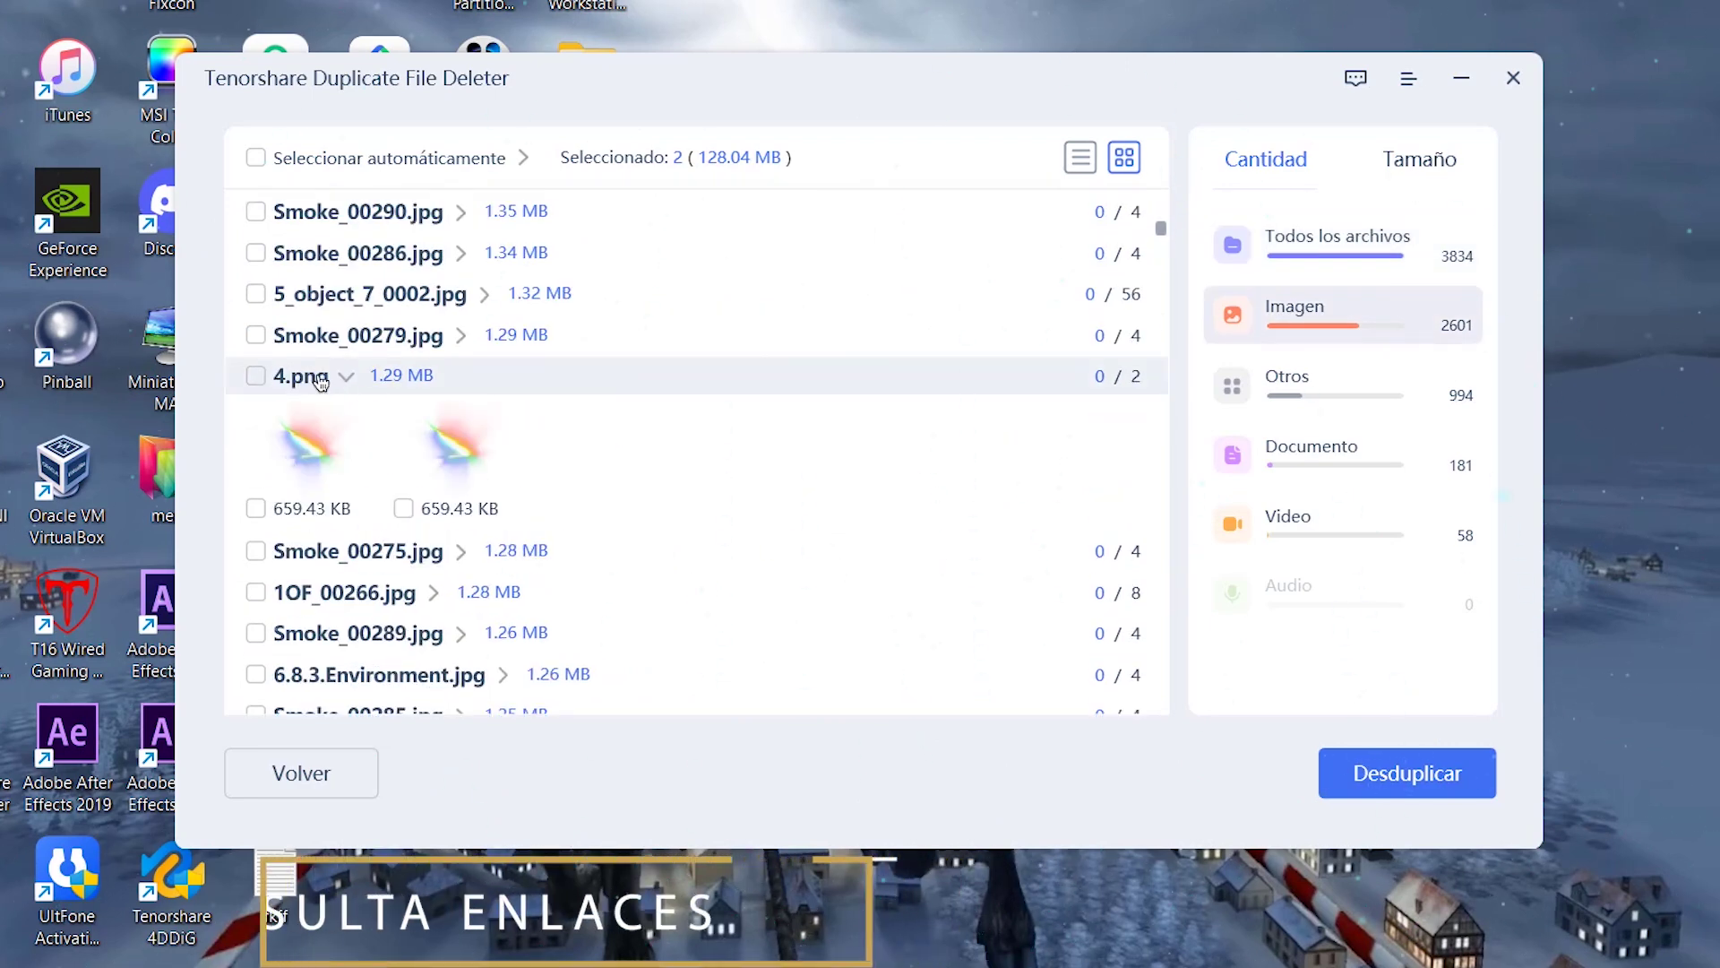
pyautogui.click(332, 296)
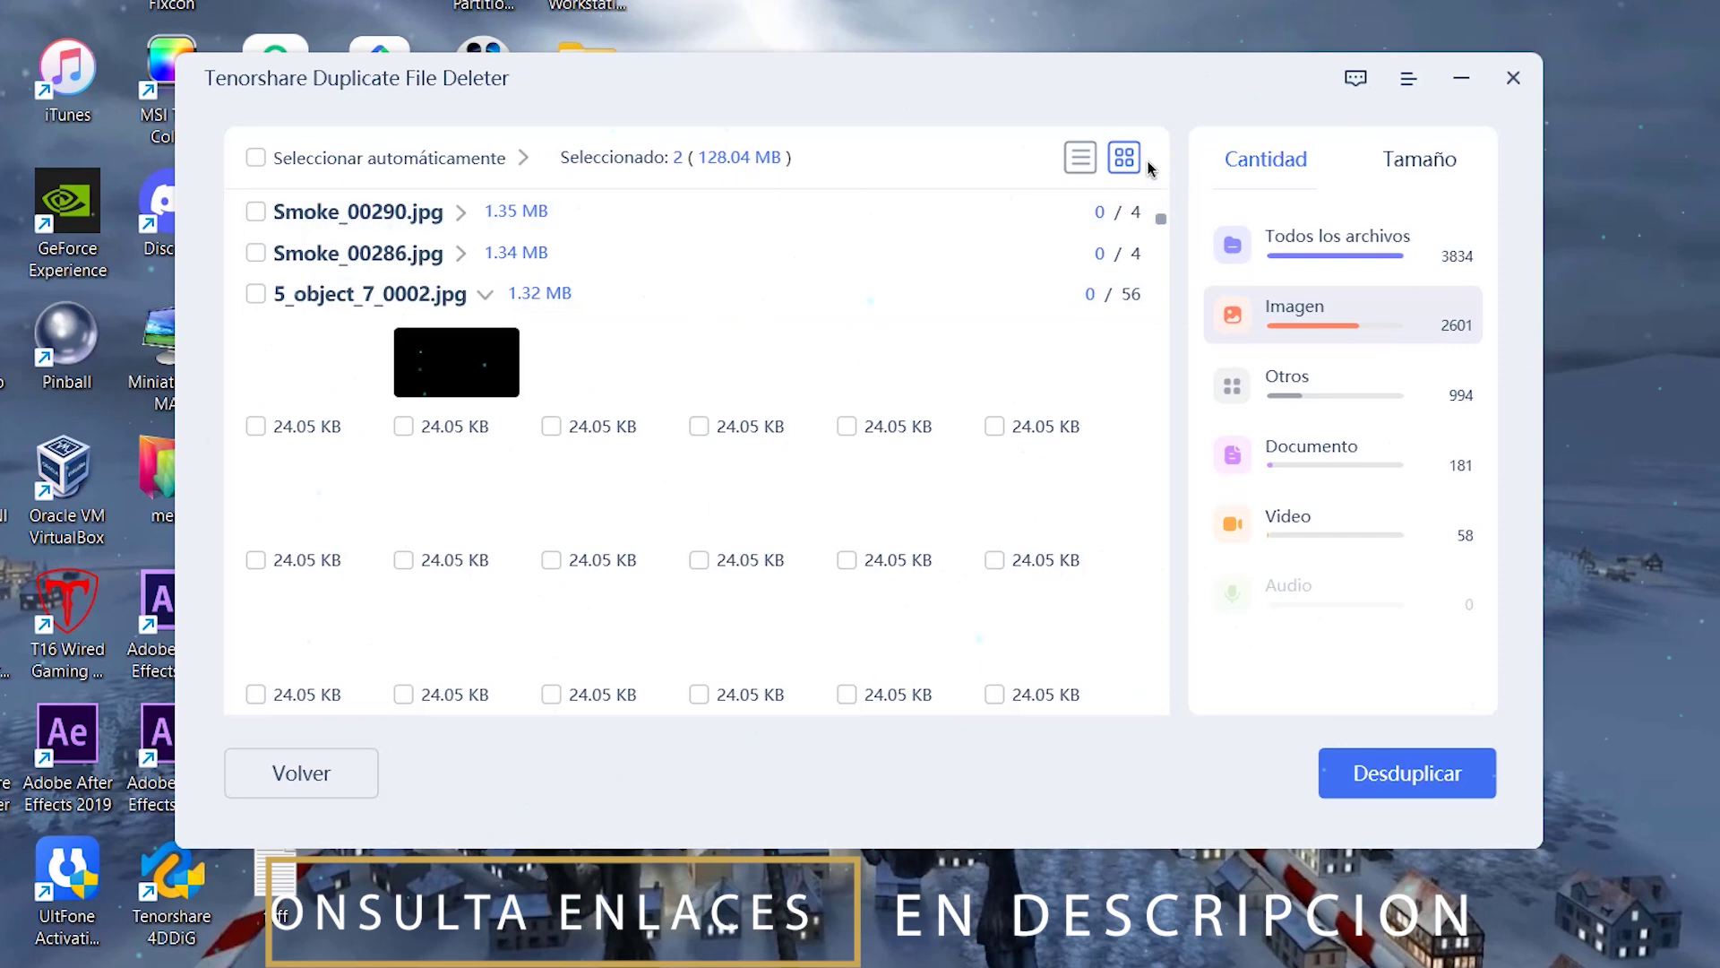
pyautogui.click(382, 305)
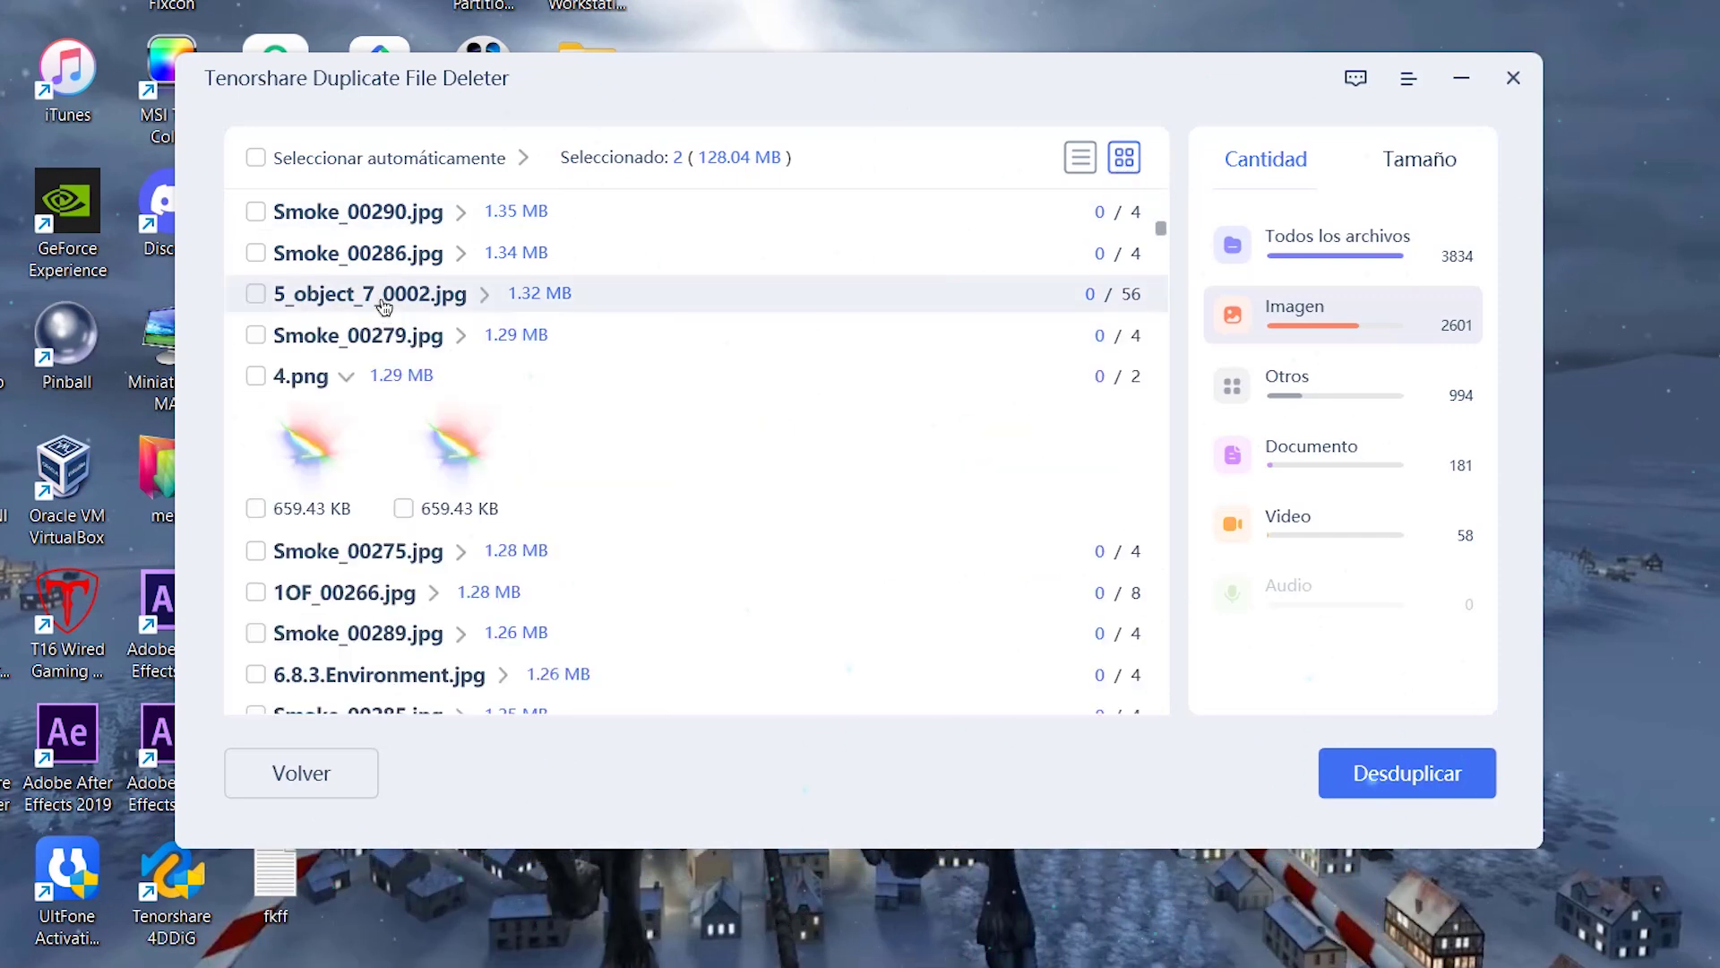
# - Mark one copy of 26.jpg for removal among the image duplicates
pyautogui.scroll(-10, 444, 457)
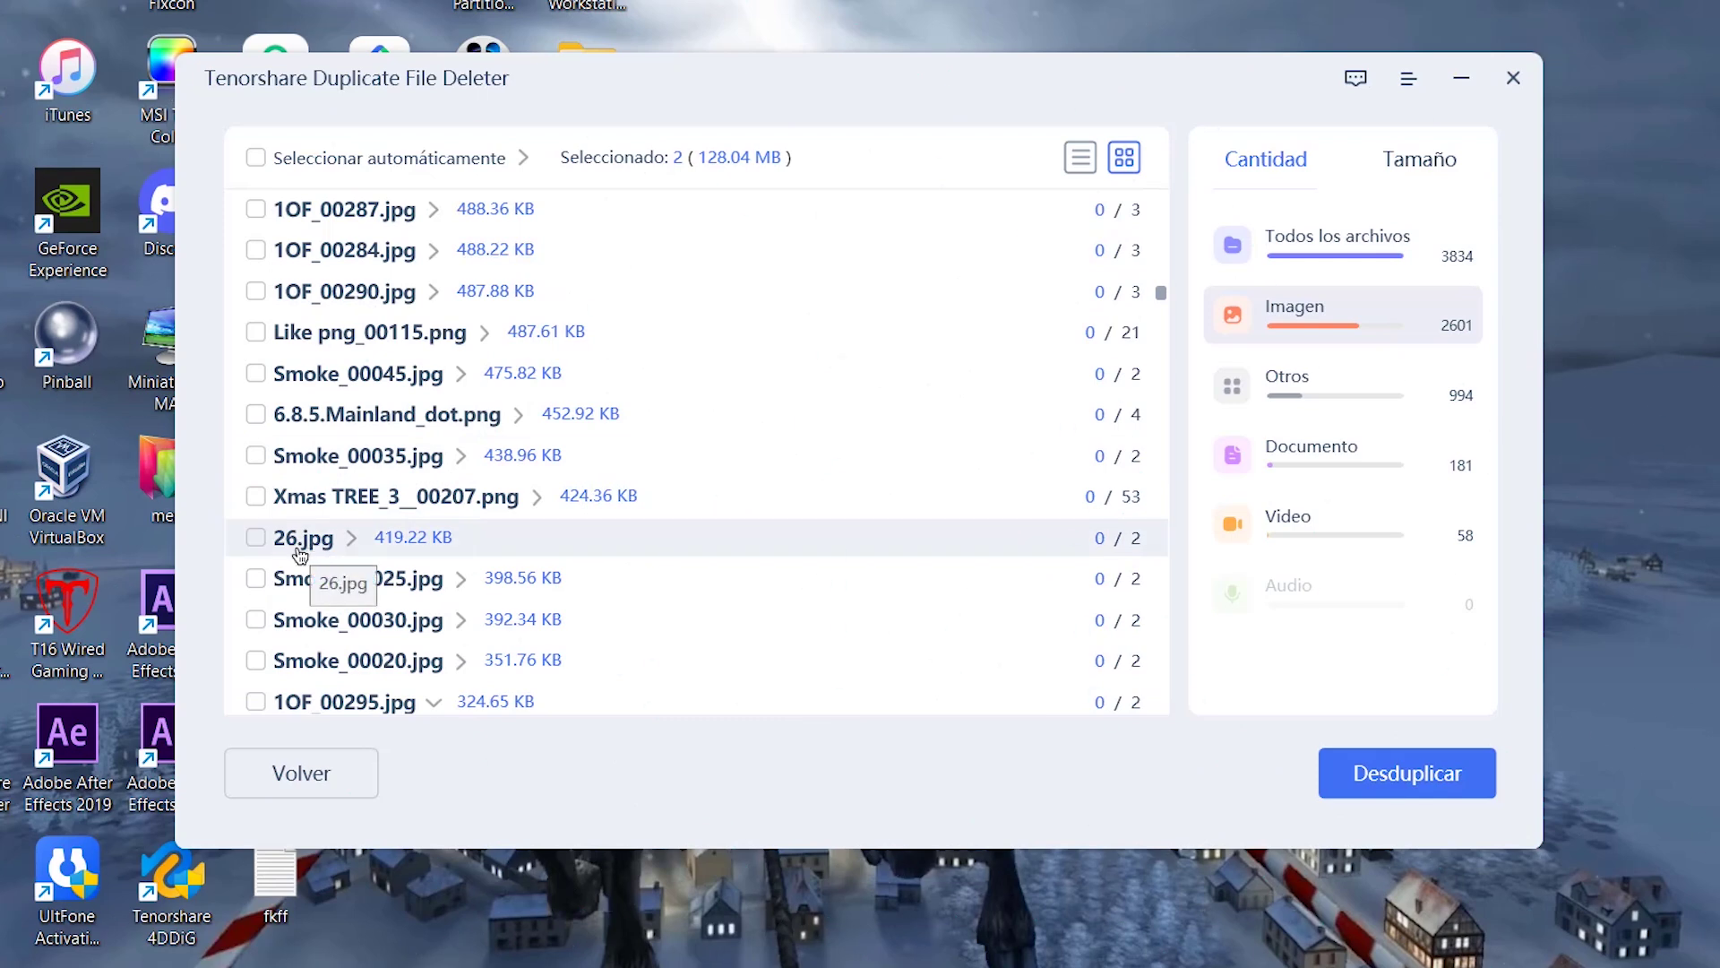
pyautogui.click(256, 542)
pyautogui.scroll(-3, 260, 555)
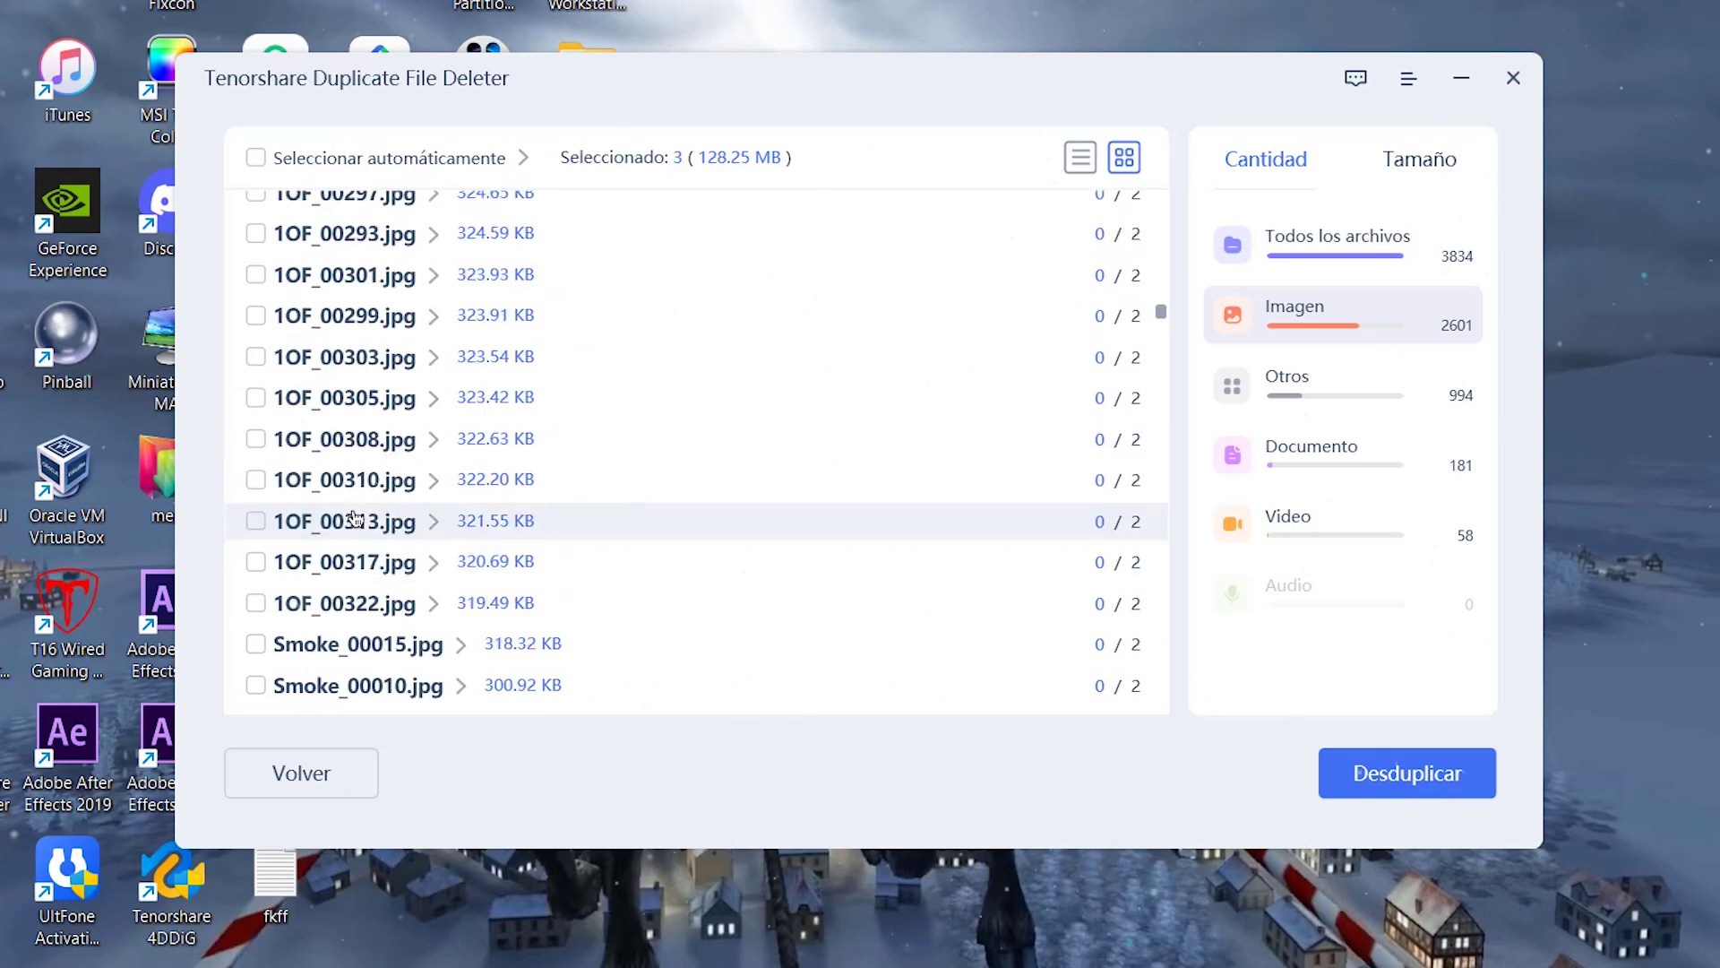
# - Expand background3.png near the end of the image duplicates and mark its second copy for removal
pyautogui.scroll(-10, 341, 520)
pyautogui.scroll(-20, 349, 537)
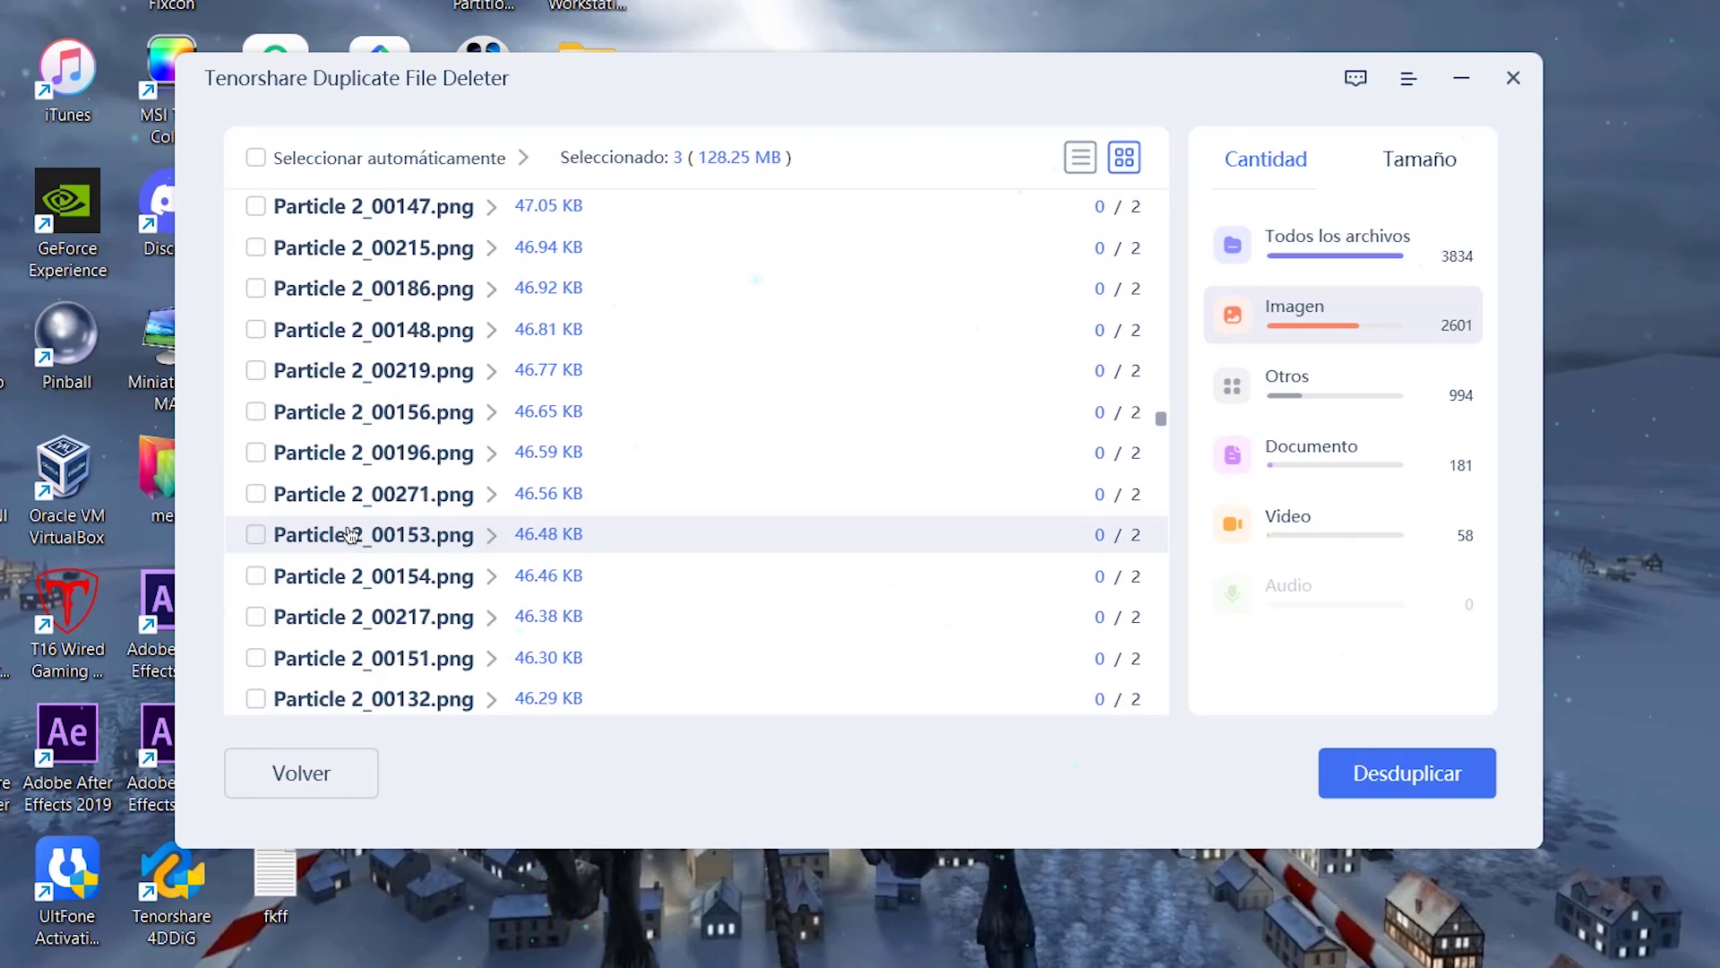
pyautogui.scroll(-10, 358, 500)
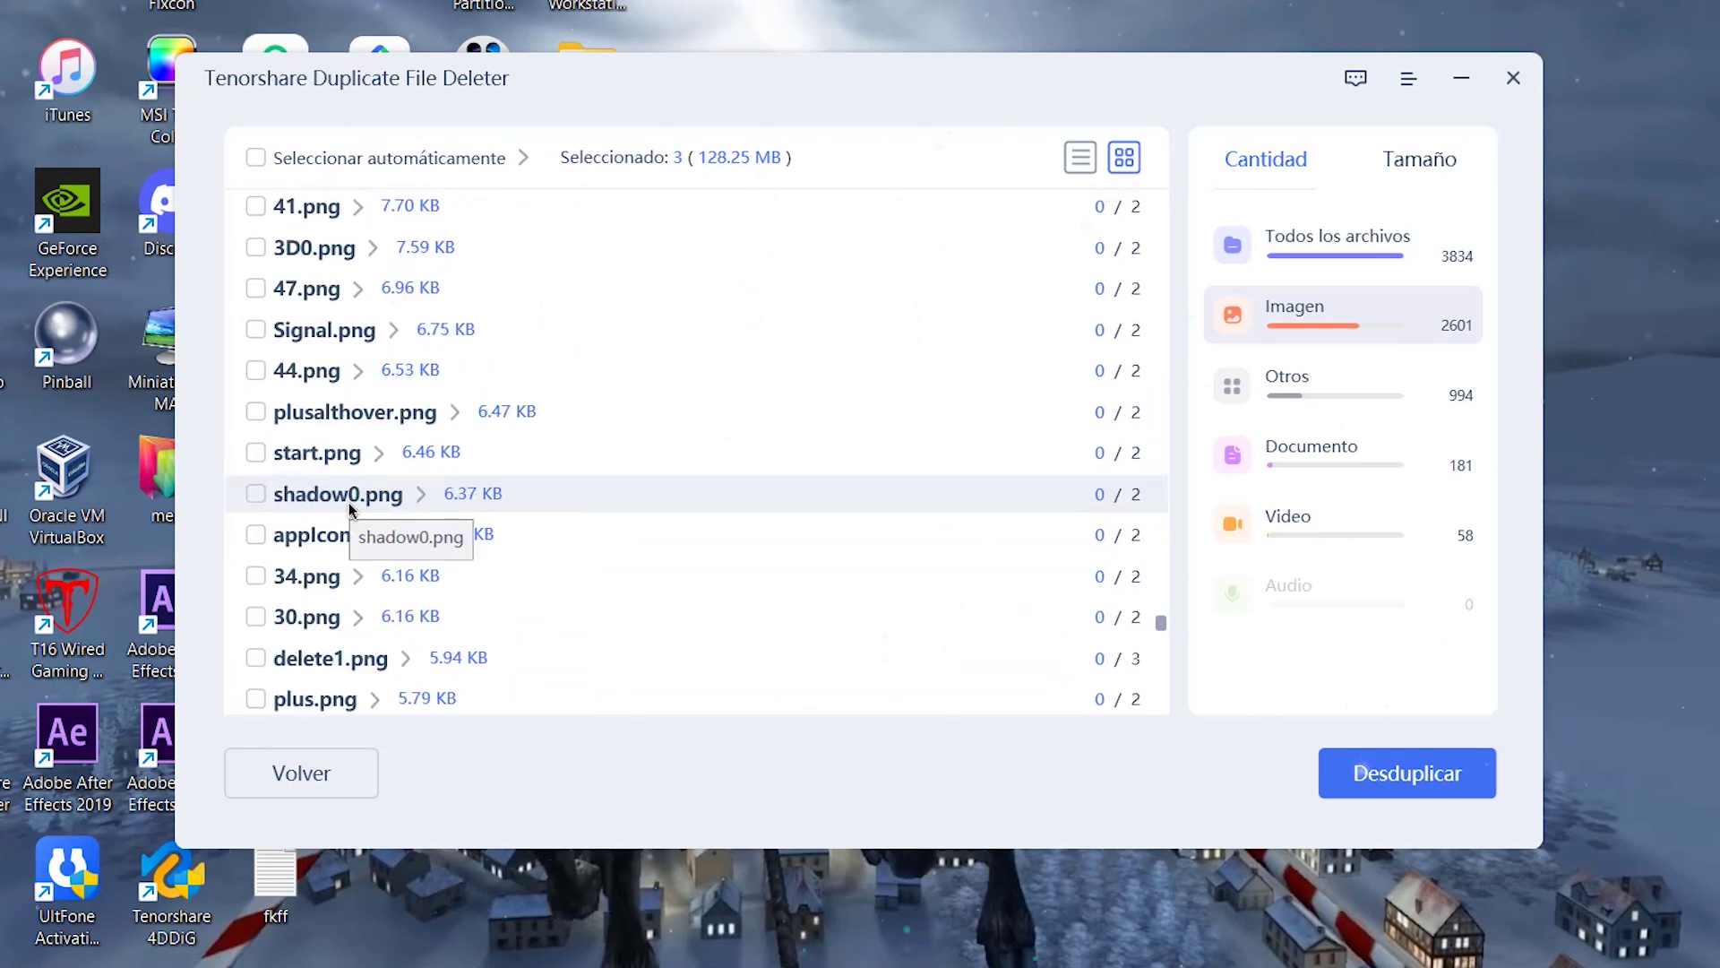
pyautogui.scroll(-10, 350, 506)
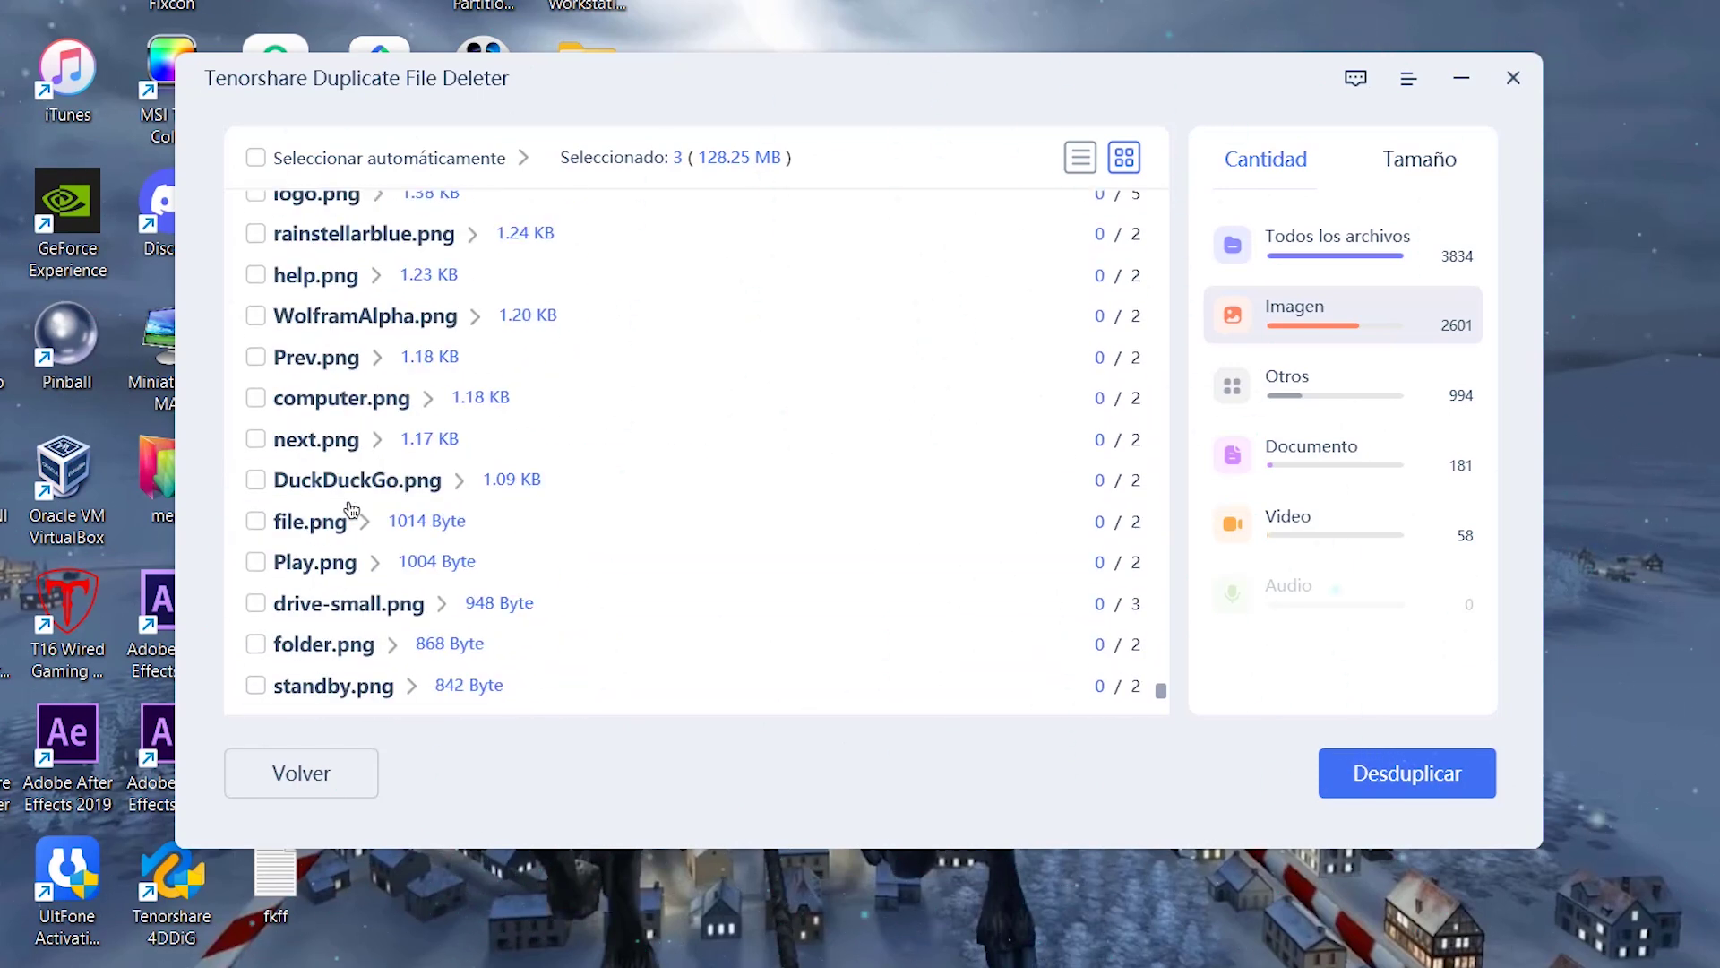
pyautogui.click(295, 439)
pyautogui.scroll(-5, 365, 508)
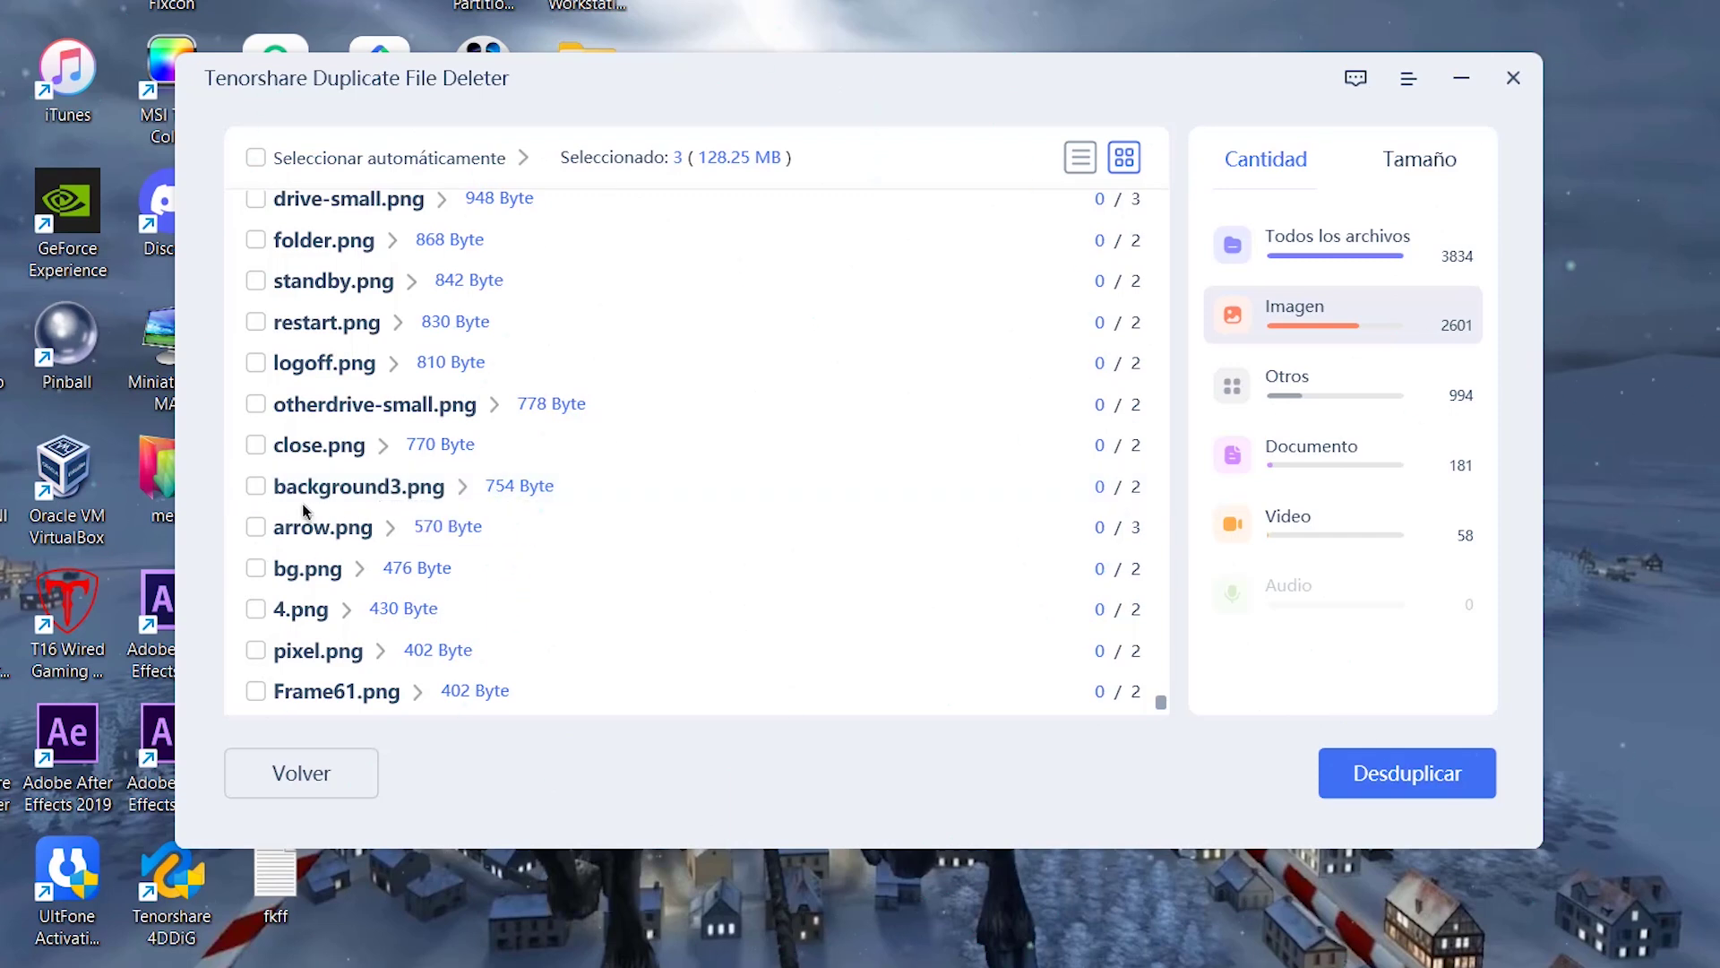
pyautogui.click(334, 498)
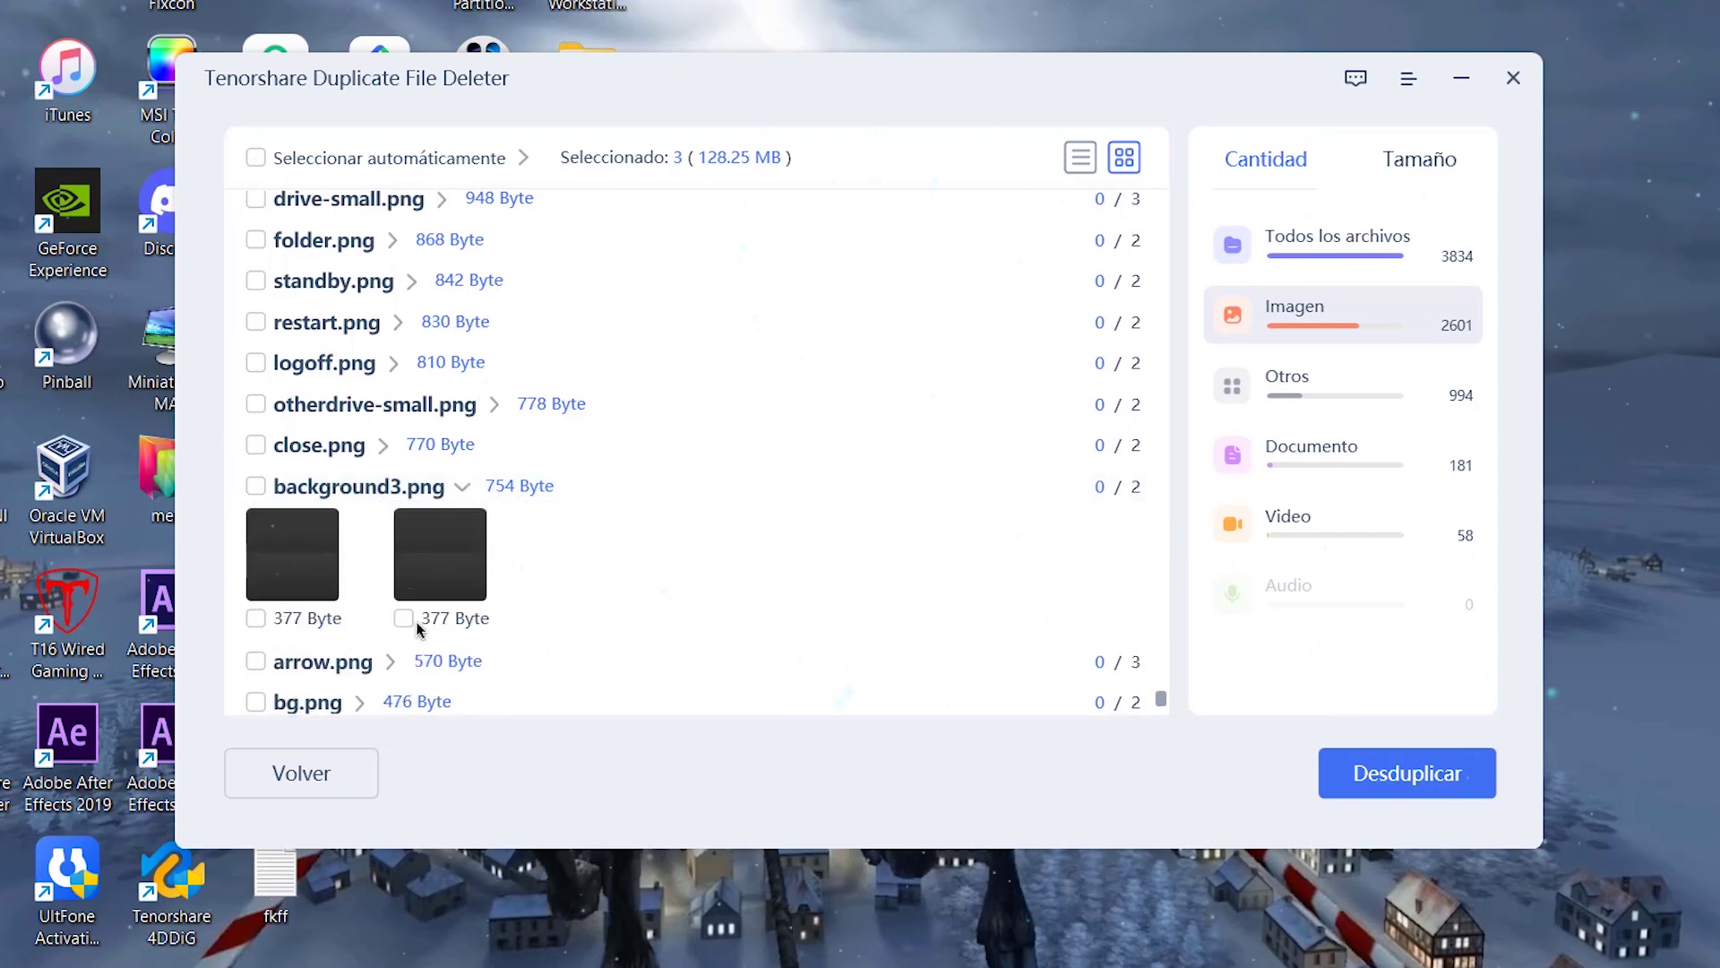
pyautogui.scroll(-2, 430, 627)
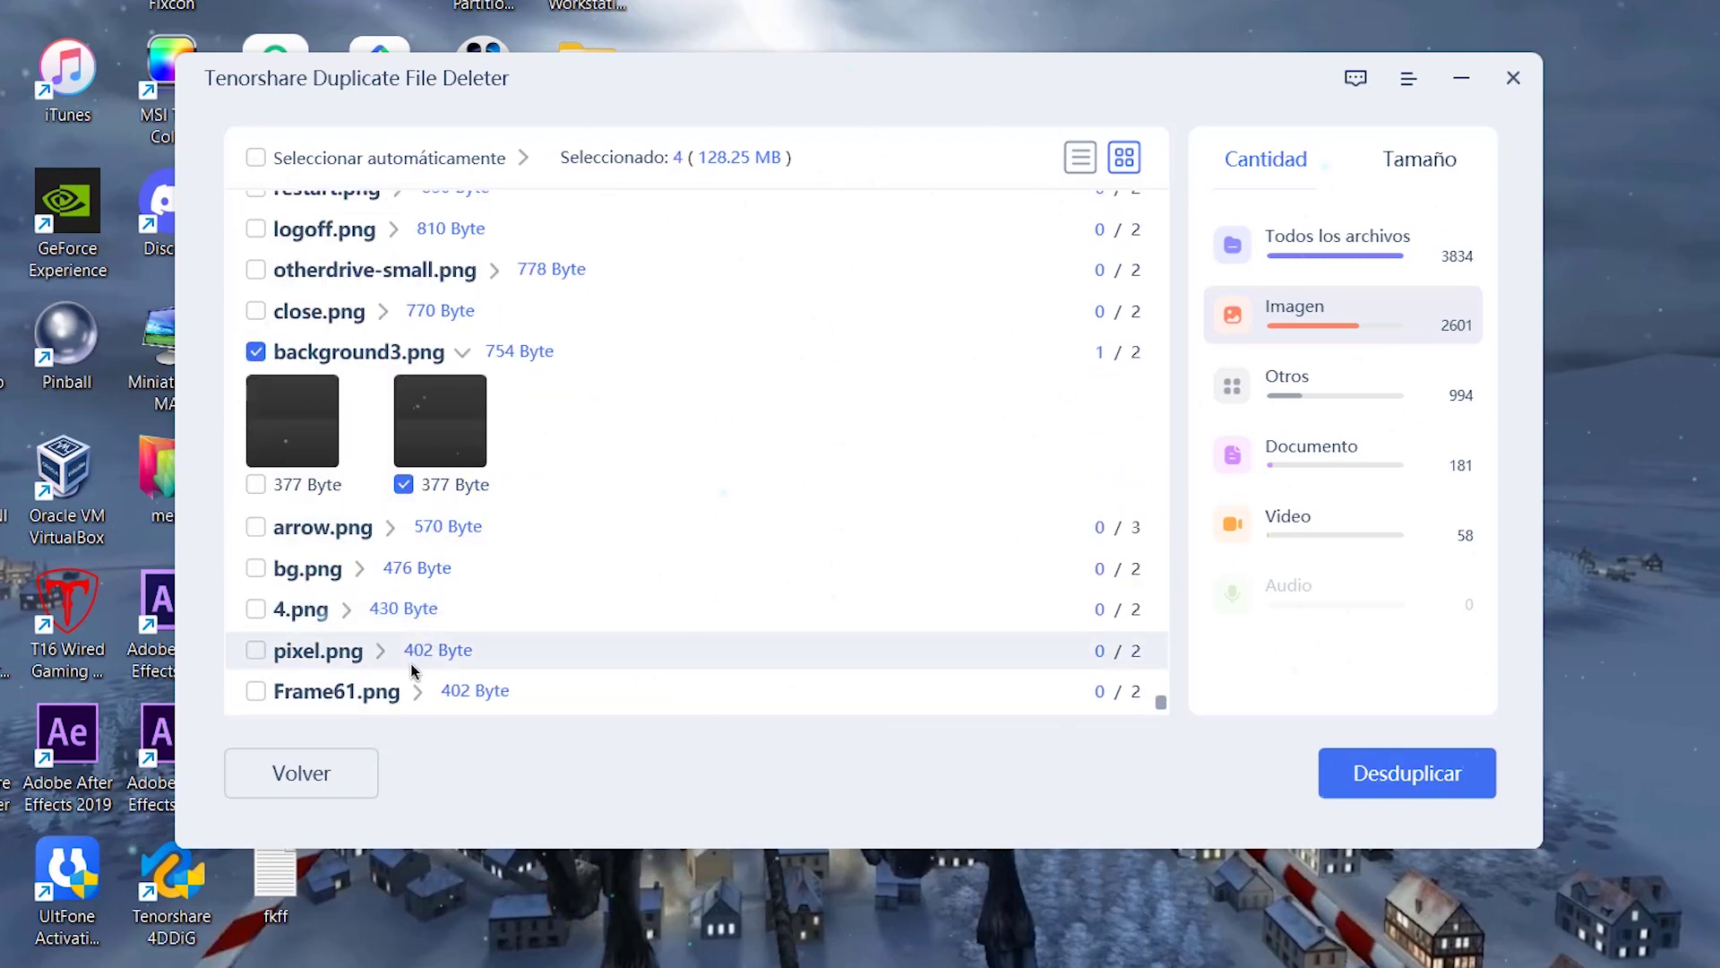
pyautogui.click(347, 663)
pyautogui.scroll(15, 411, 627)
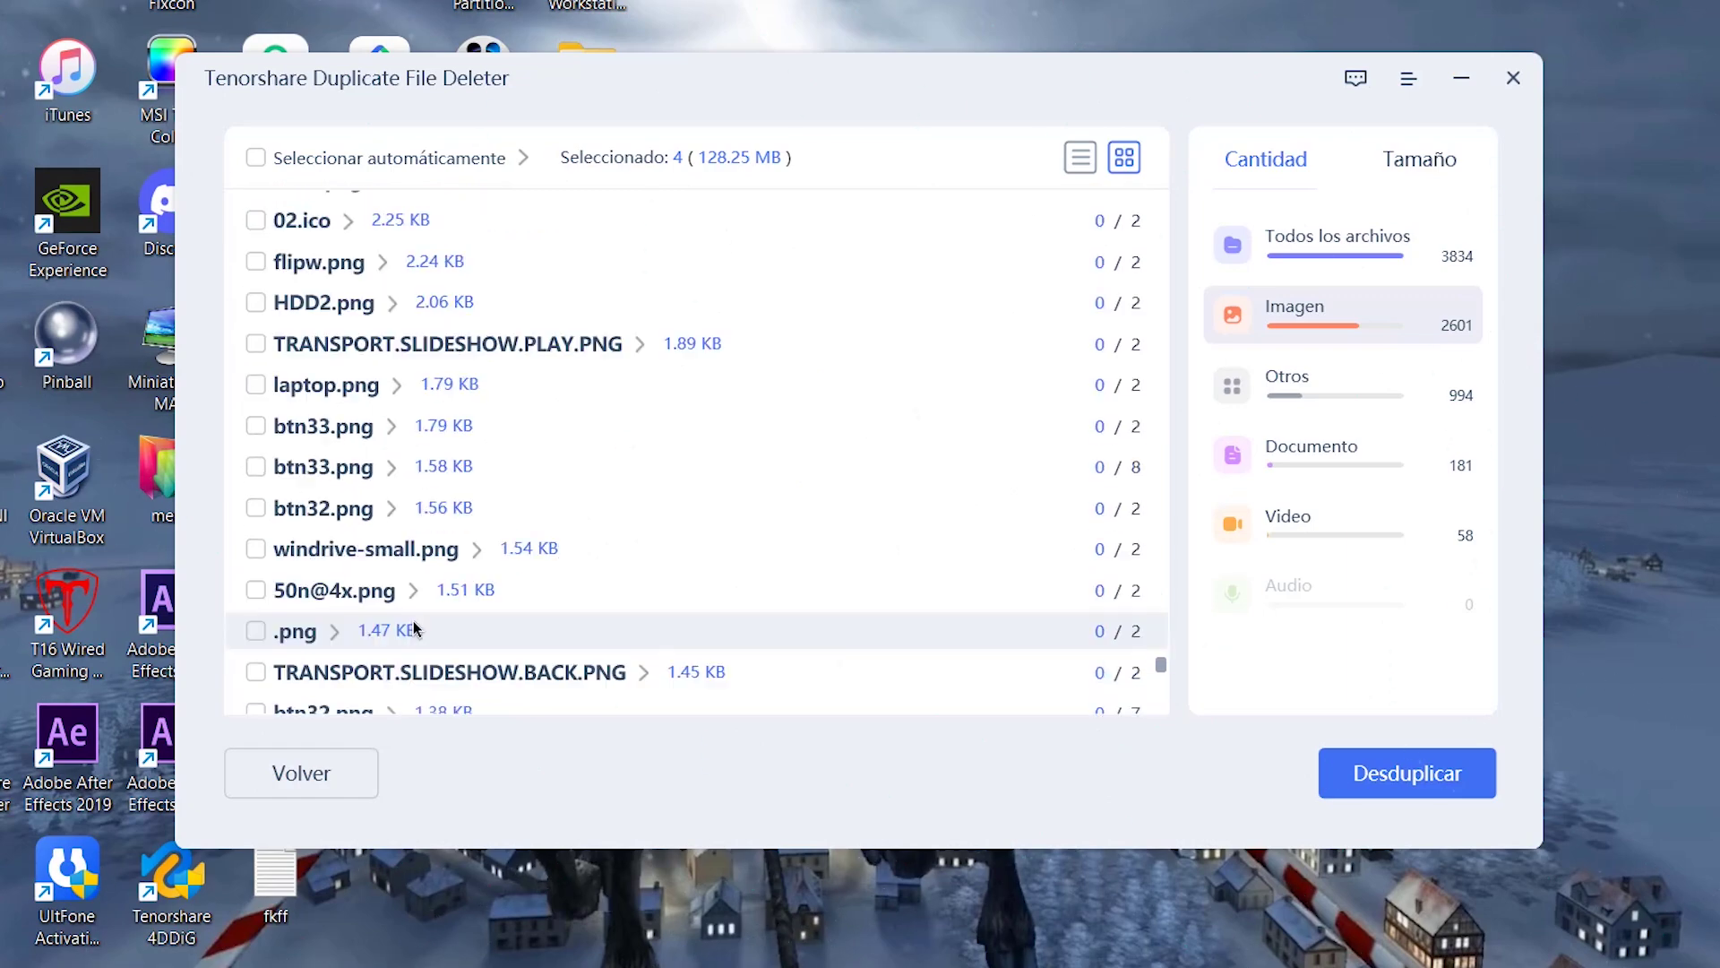
# - Look through the Otros duplicates and expand PDApp.sig to view its copies
pyautogui.click(1327, 403)
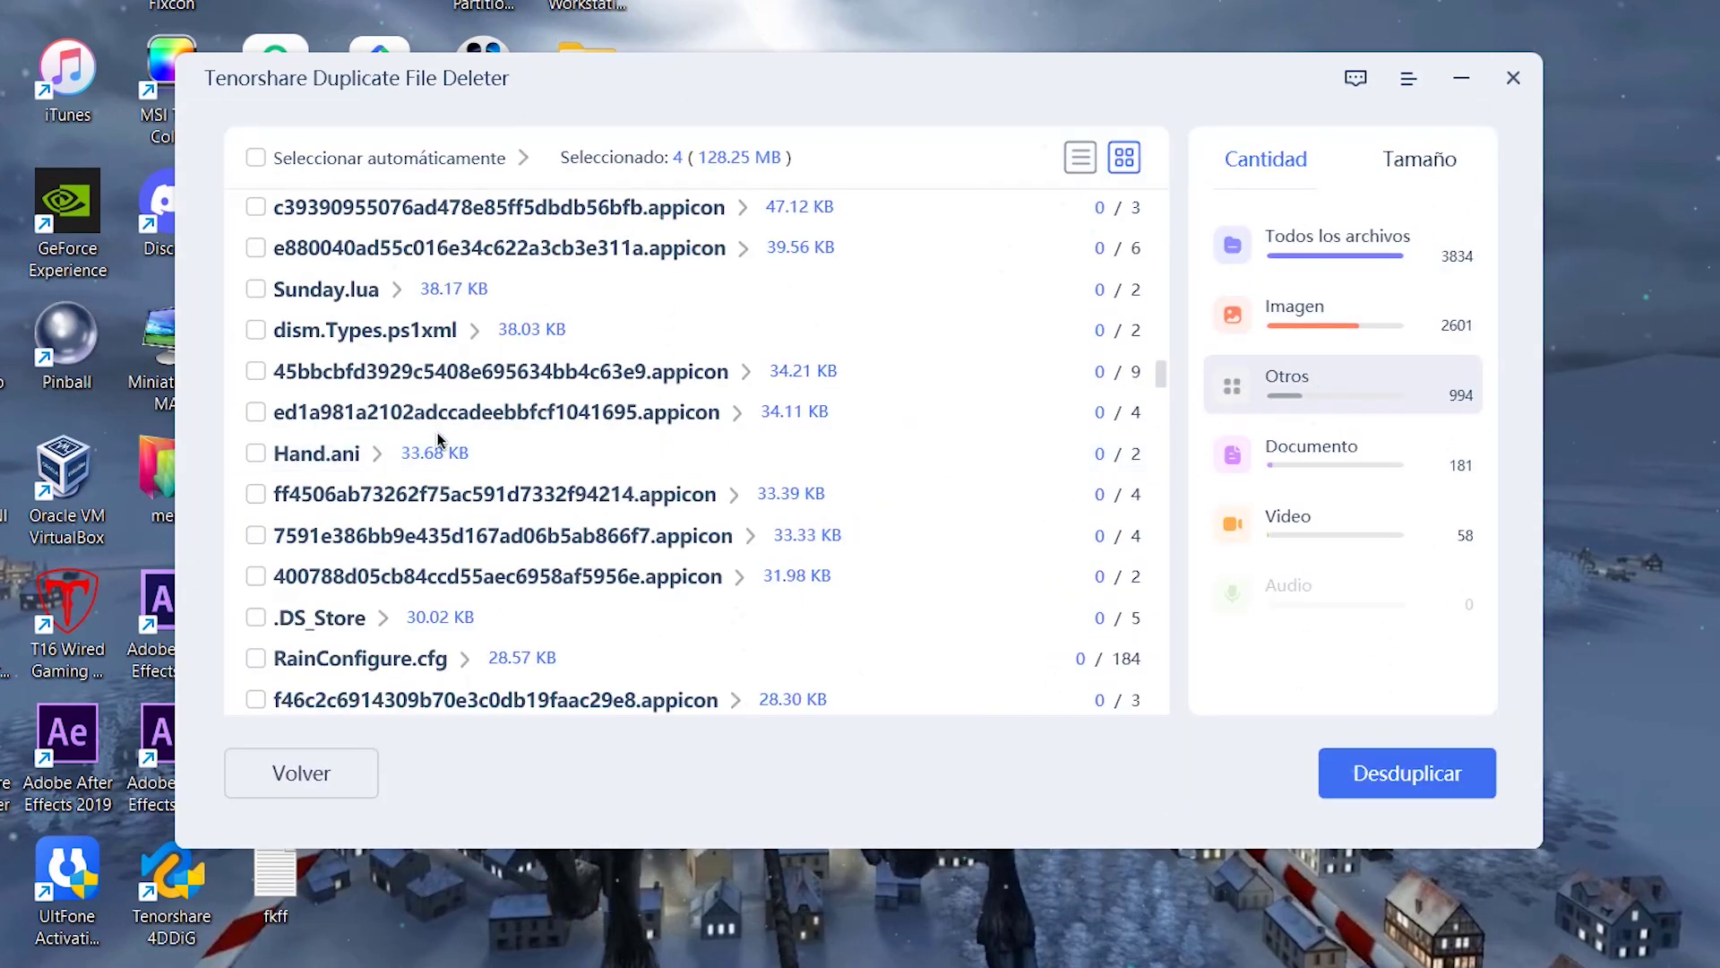
pyautogui.scroll(-20, 432, 461)
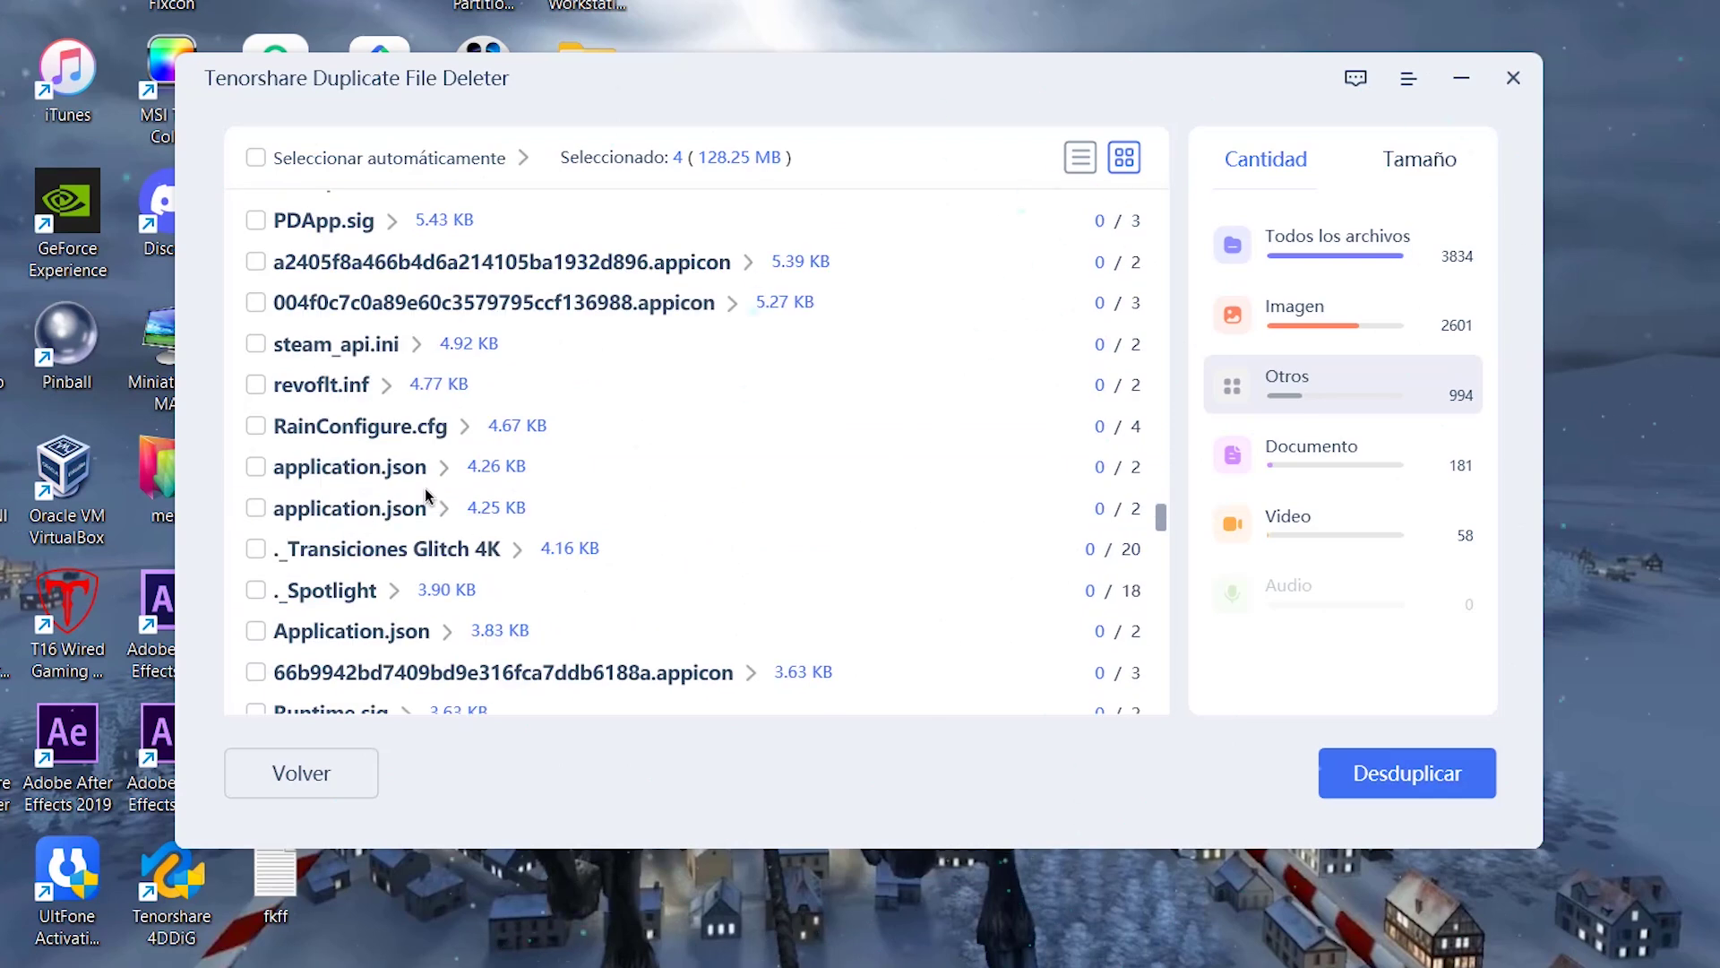
pyautogui.scroll(-20, 426, 492)
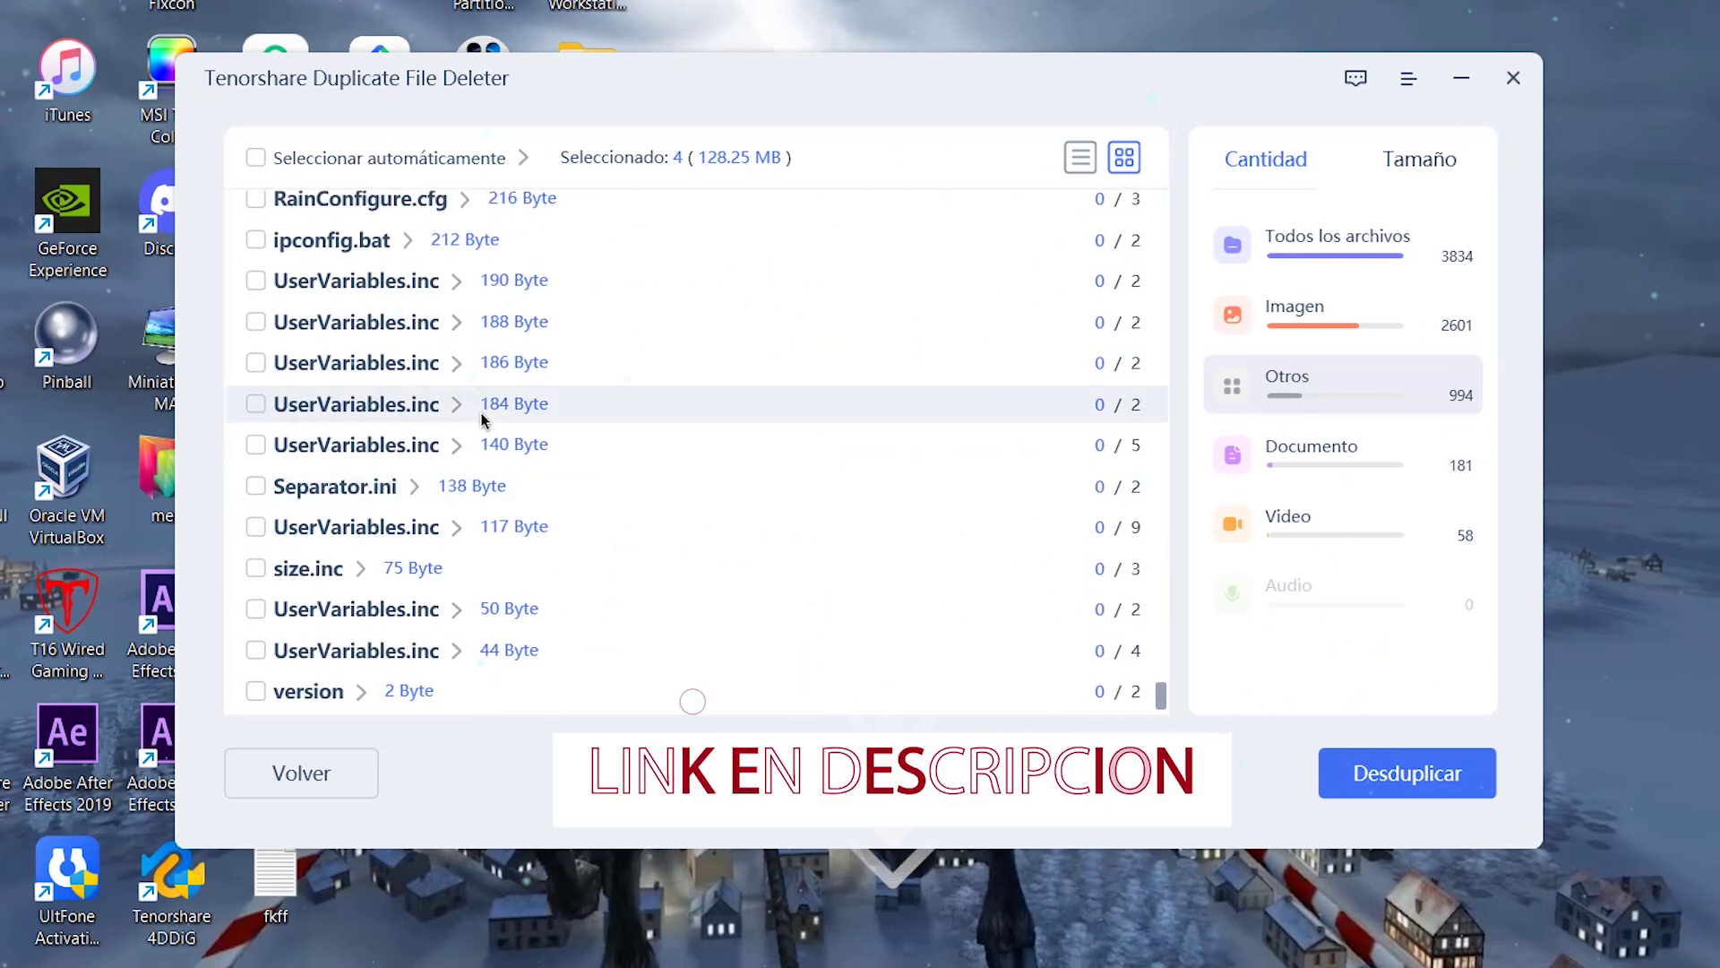
pyautogui.scroll(20, 466, 439)
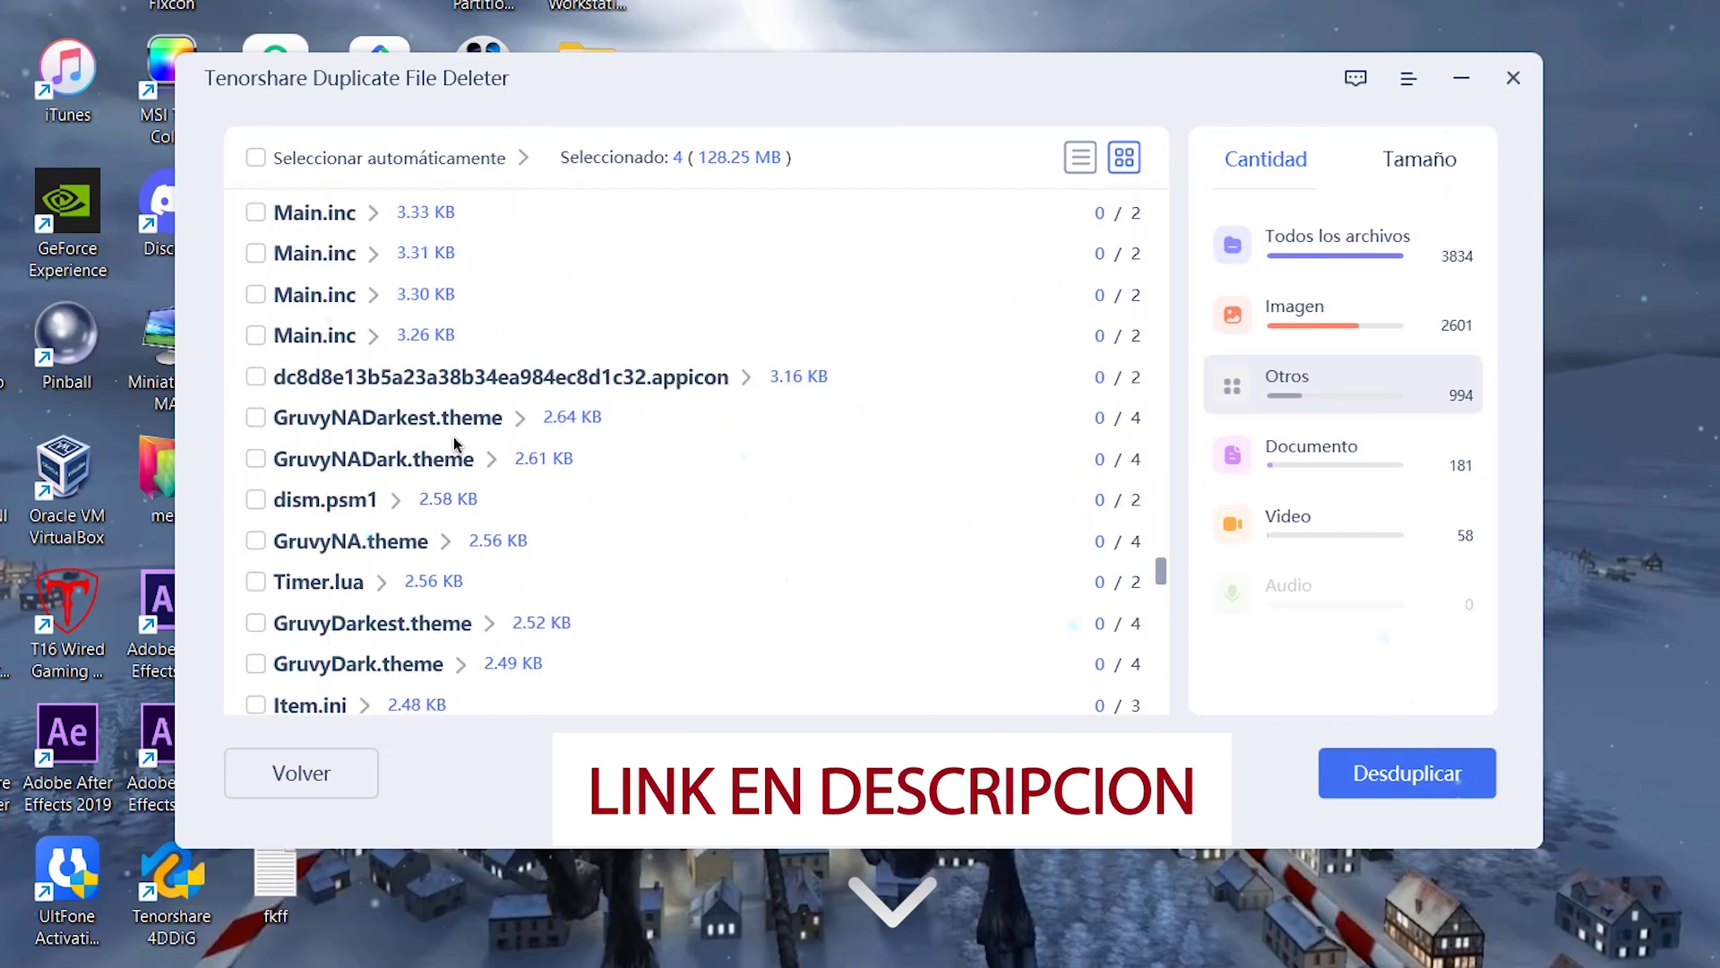
pyautogui.scroll(5, 439, 452)
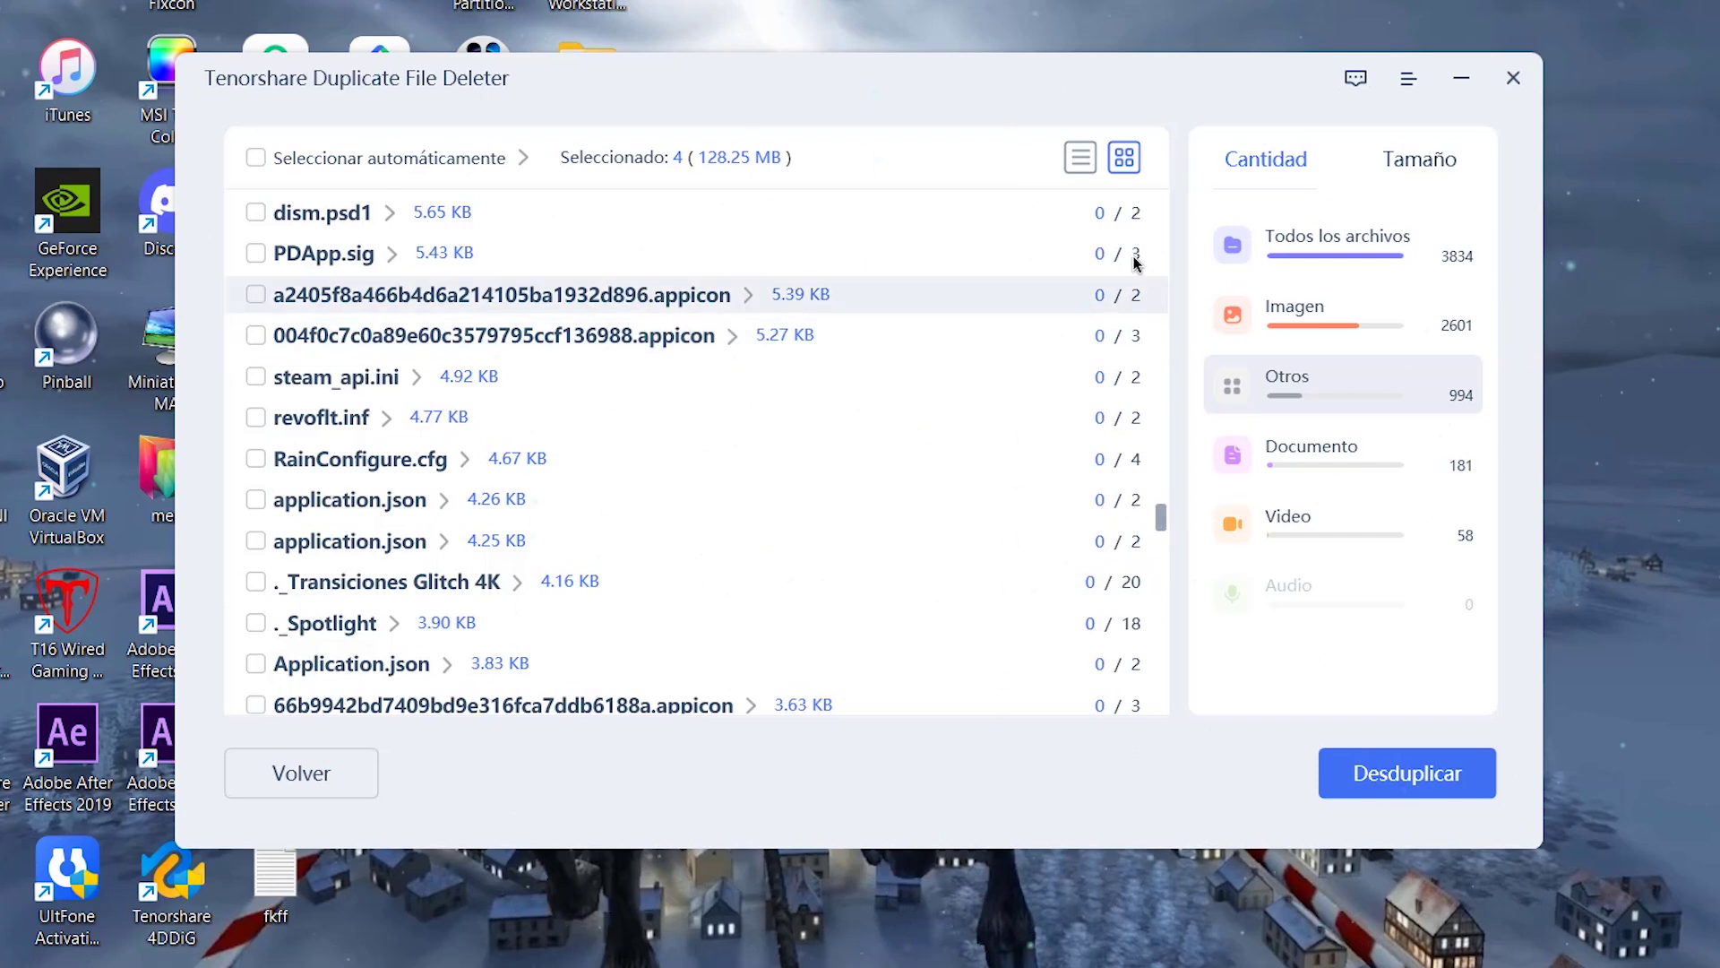
pyautogui.click(322, 255)
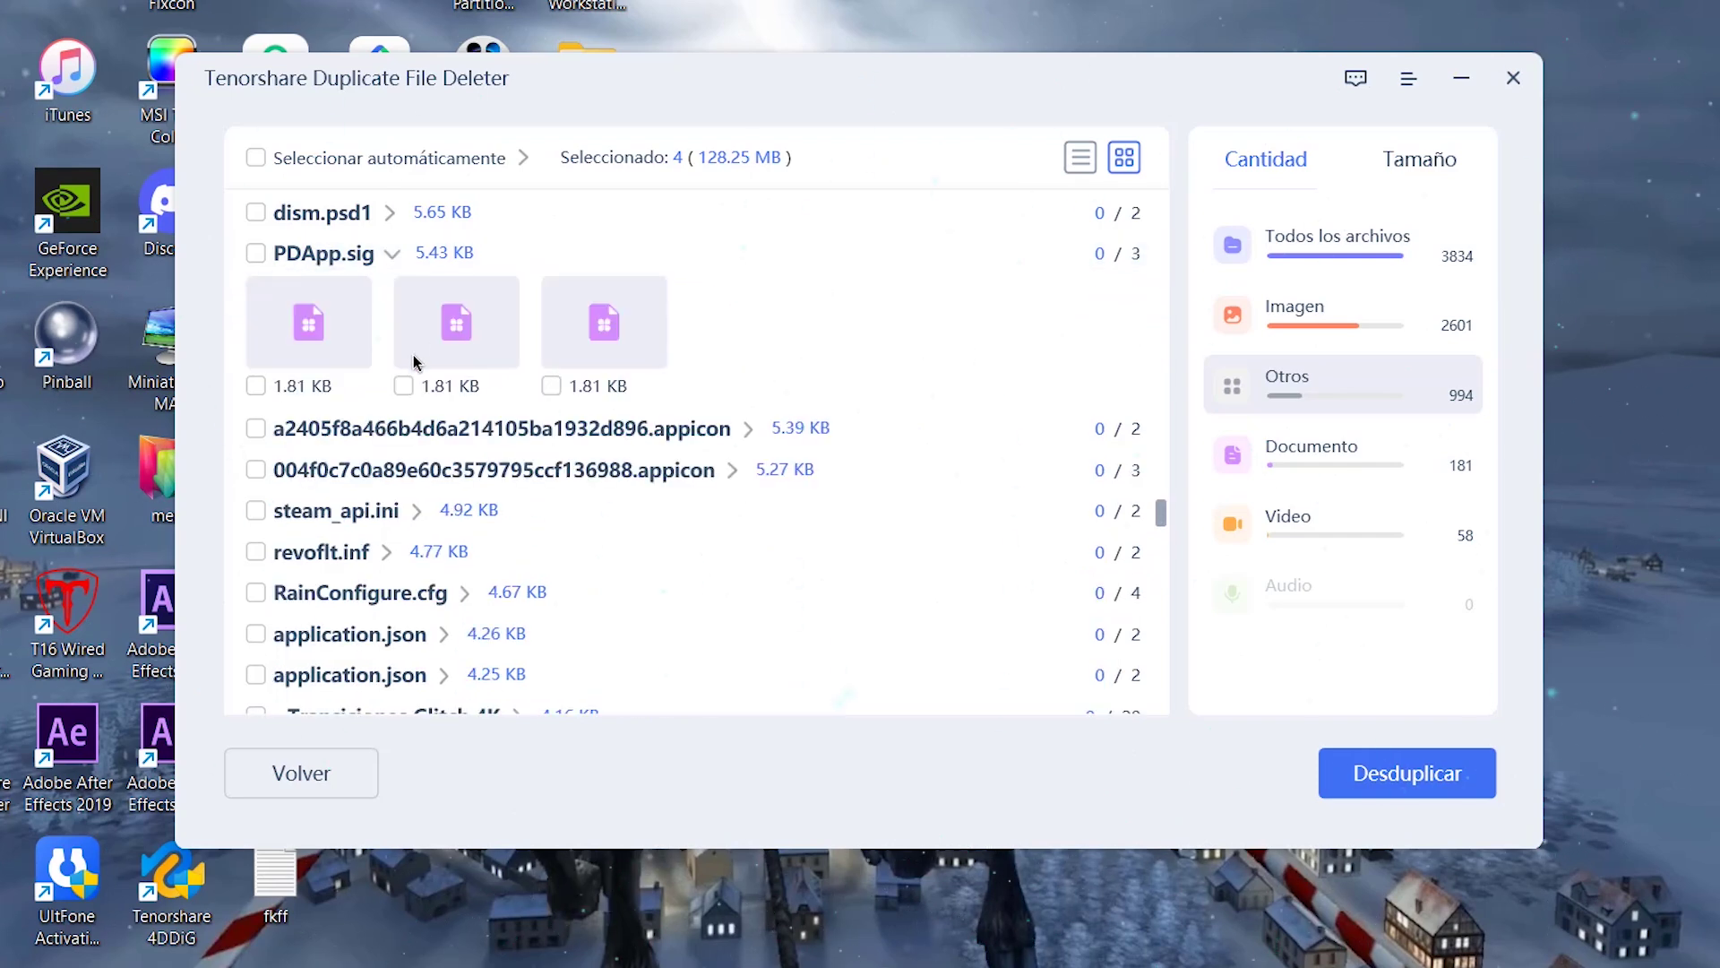
# - Show the Documento duplicates and mark one copy of AdobeColorEU_ExtraSettings_1_0-mul.zip for removal
pyautogui.click(1295, 464)
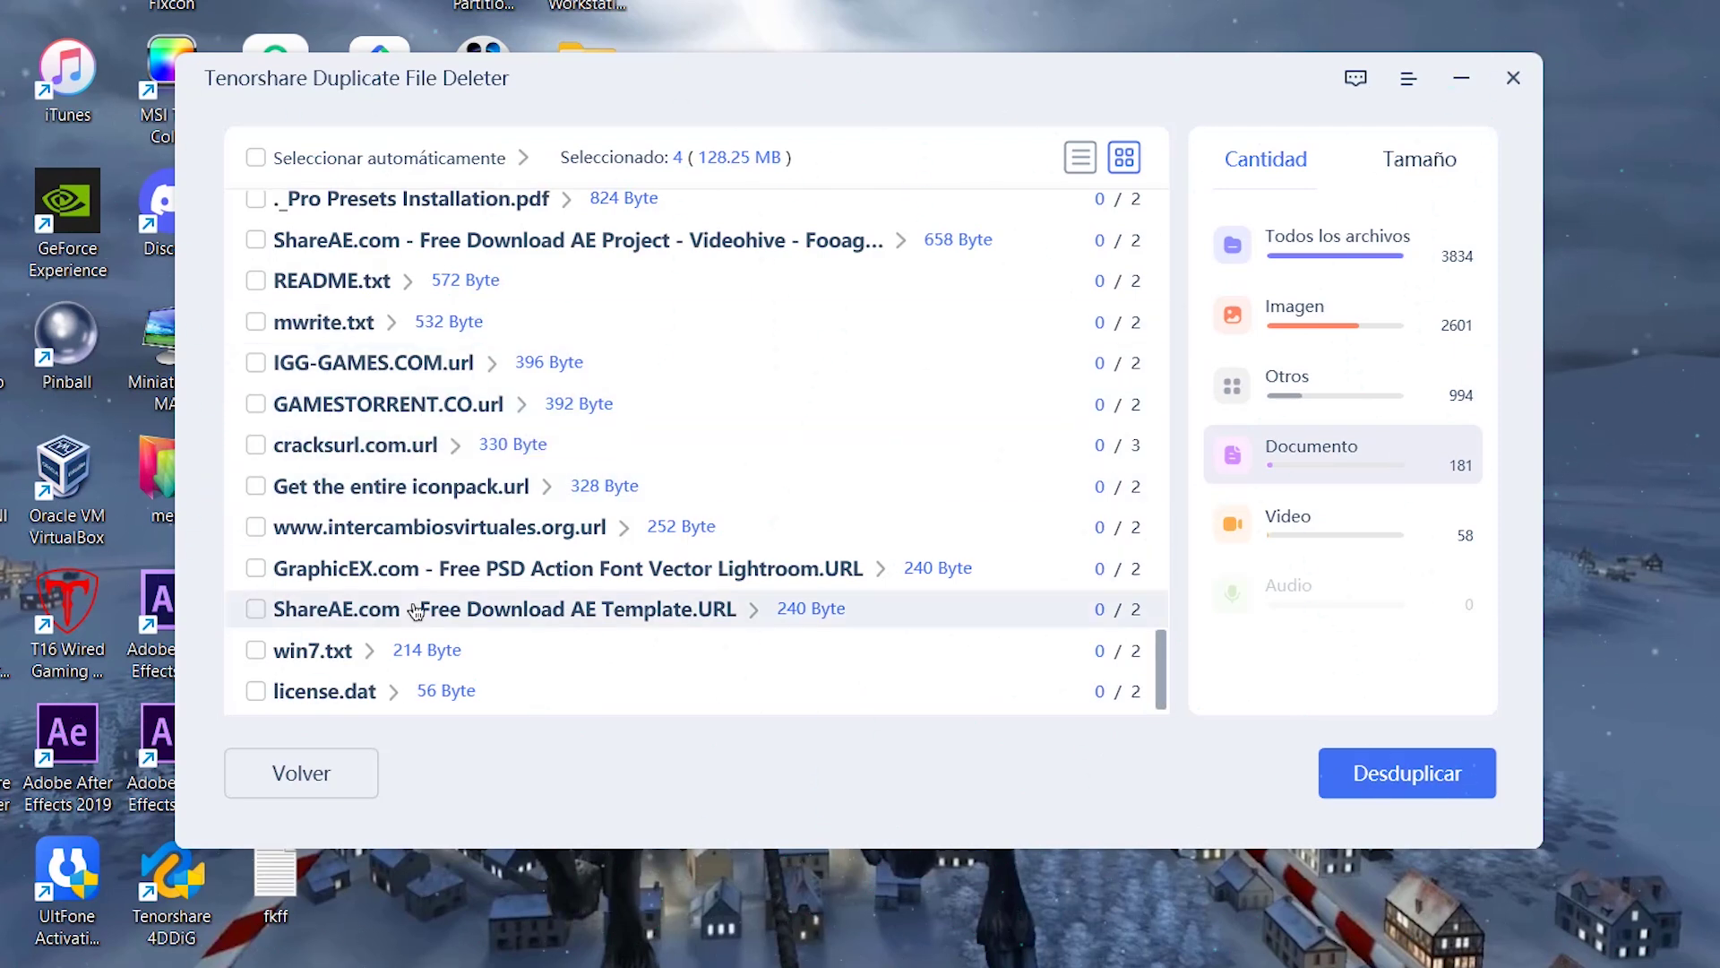
pyautogui.scroll(10, 421, 538)
pyautogui.scroll(5, 342, 518)
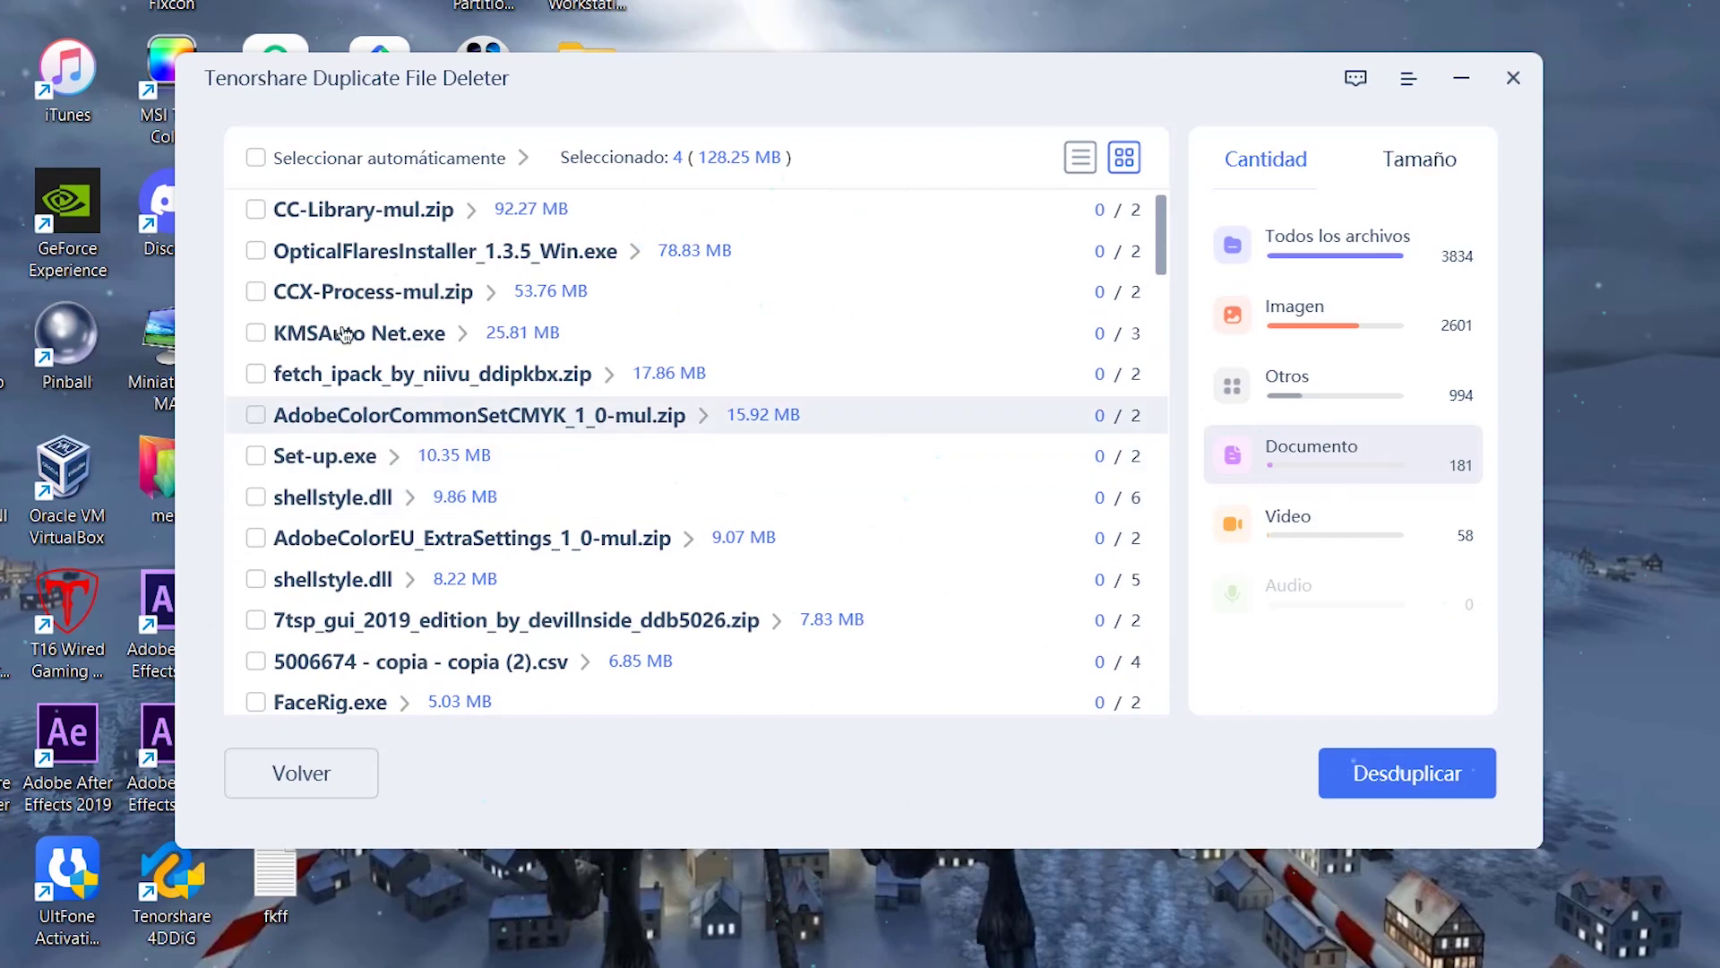
pyautogui.click(383, 542)
pyautogui.scroll(-3, 416, 323)
pyautogui.click(405, 328)
# - In the Video duplicates, mark the second copies of Smartphone - 90 (1).mp4 and the Windows 10 October 2020 Update demo for removal
pyautogui.click(1326, 518)
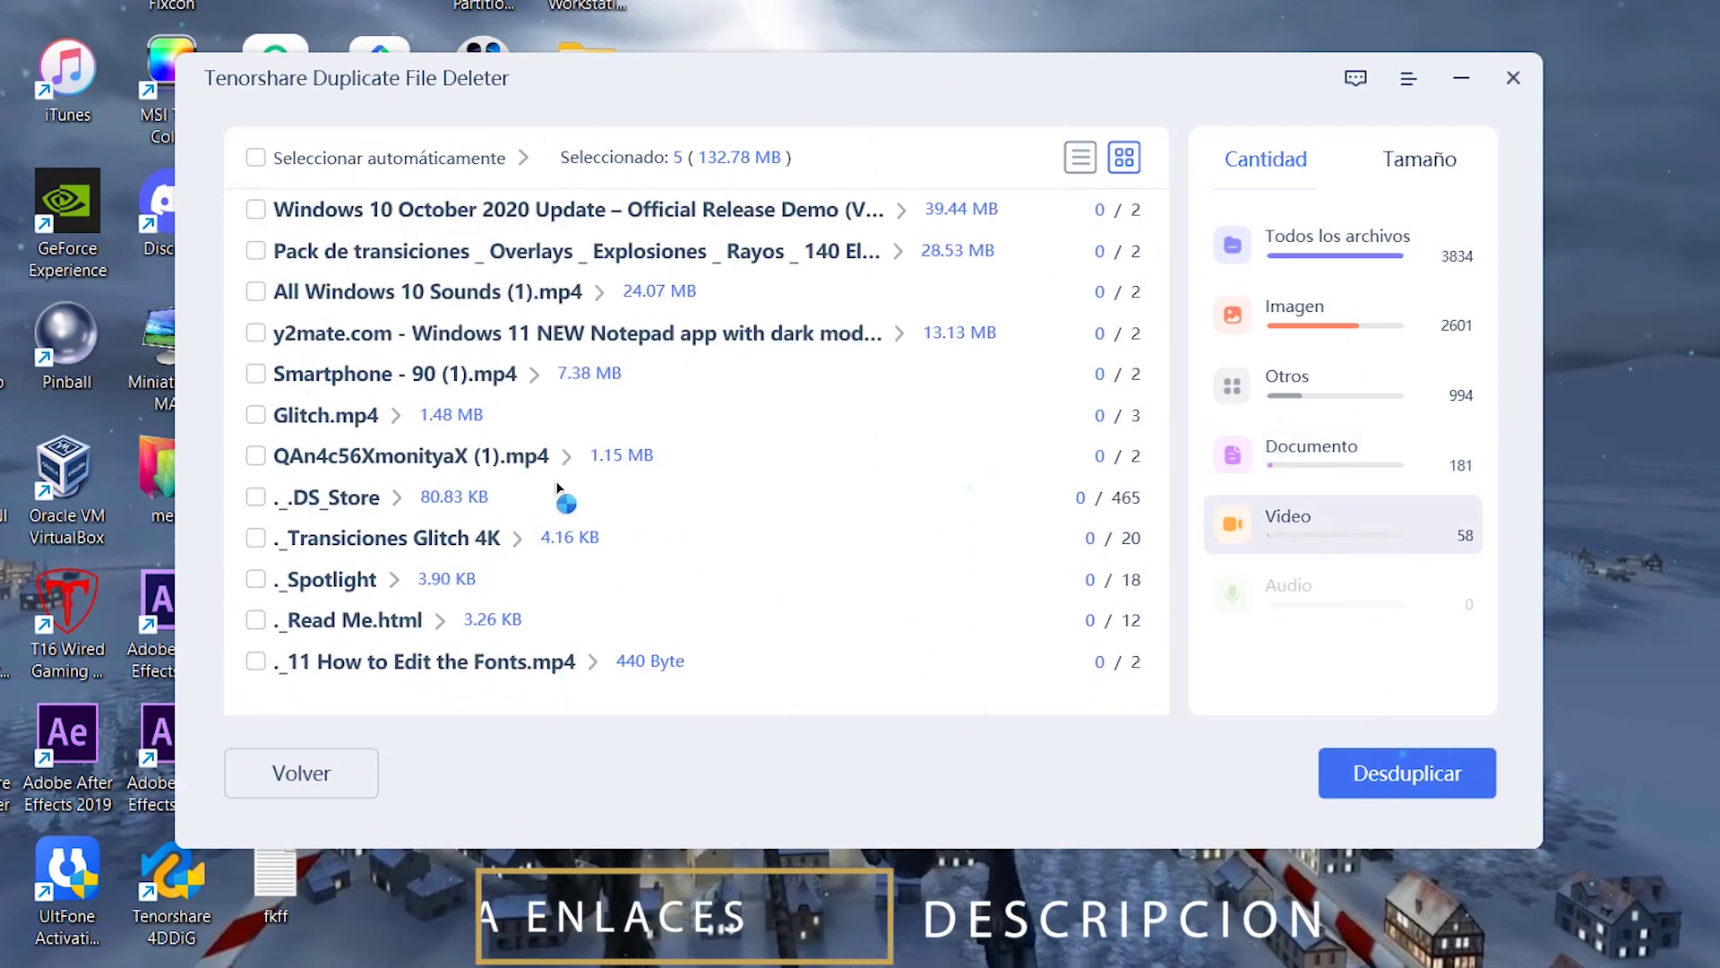
pyautogui.click(405, 376)
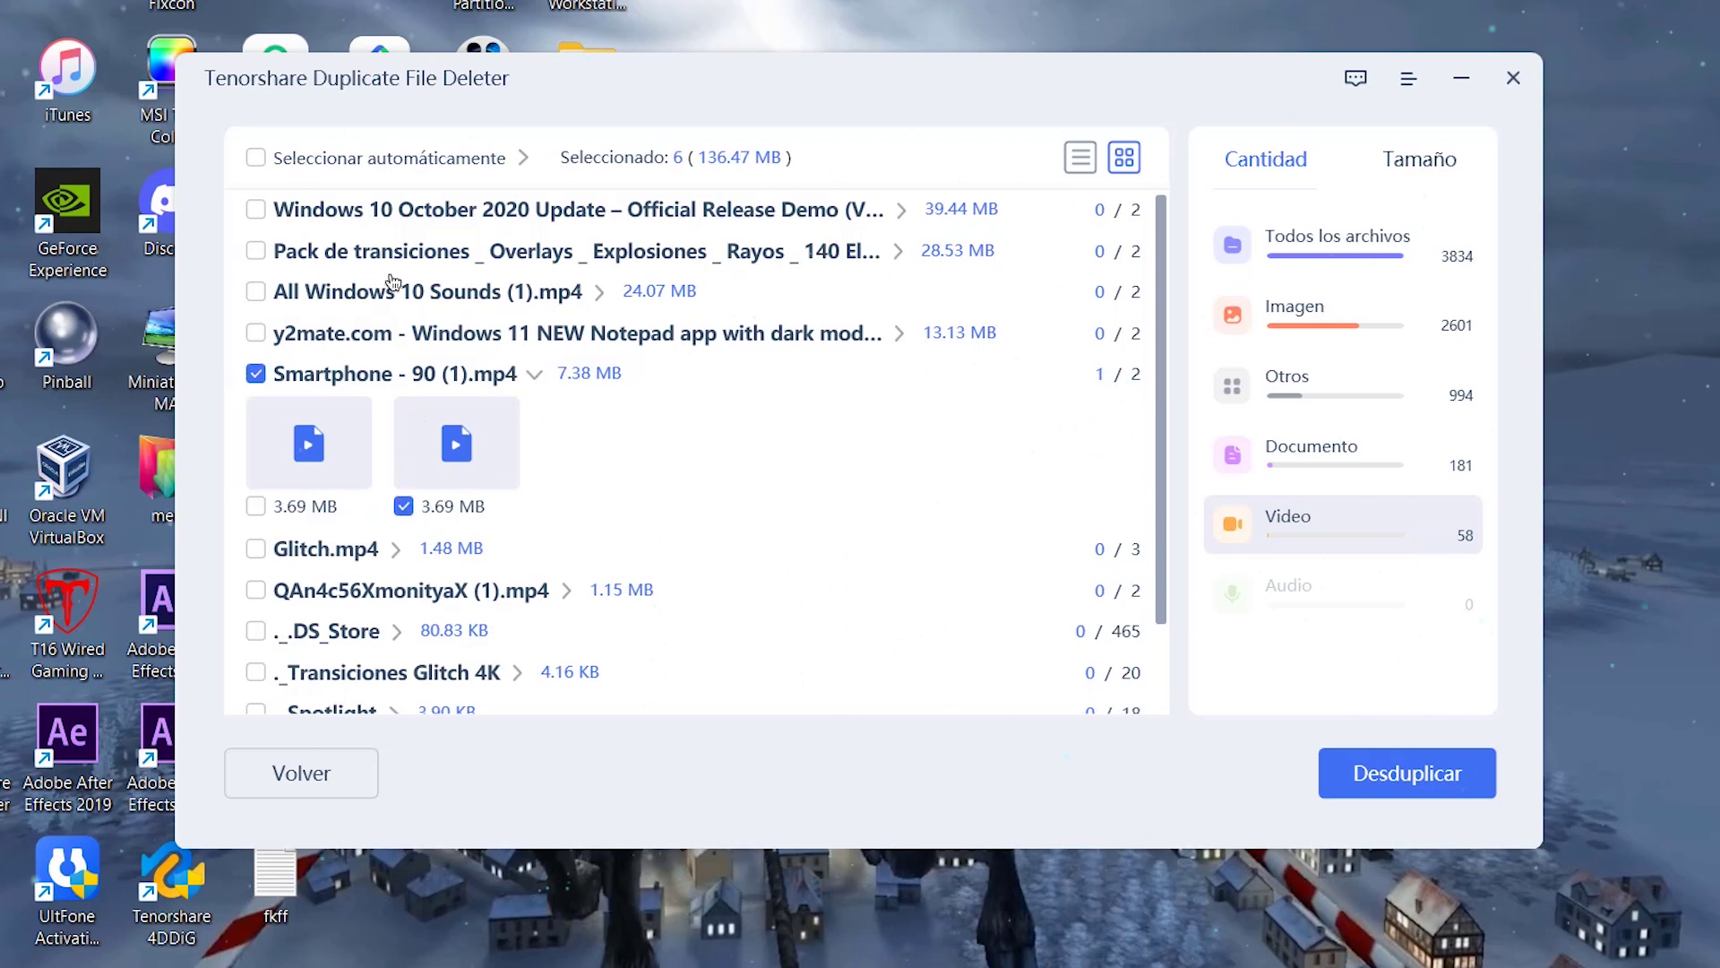
pyautogui.click(568, 215)
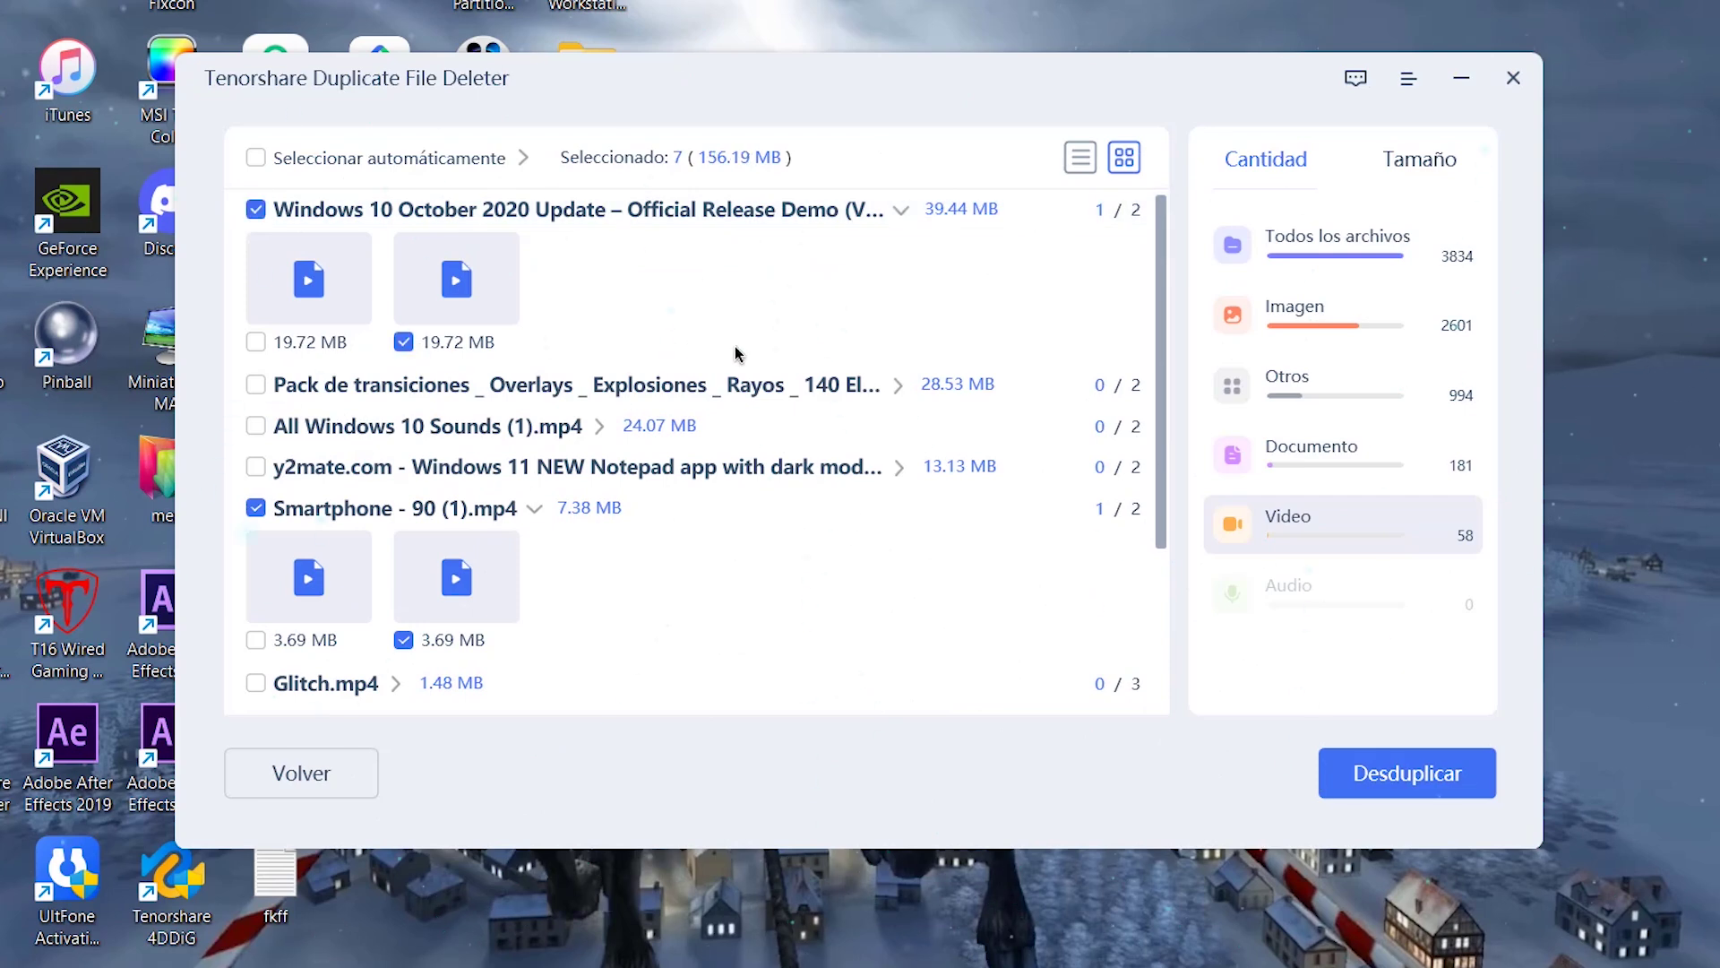
pyautogui.scroll(-3, 658, 381)
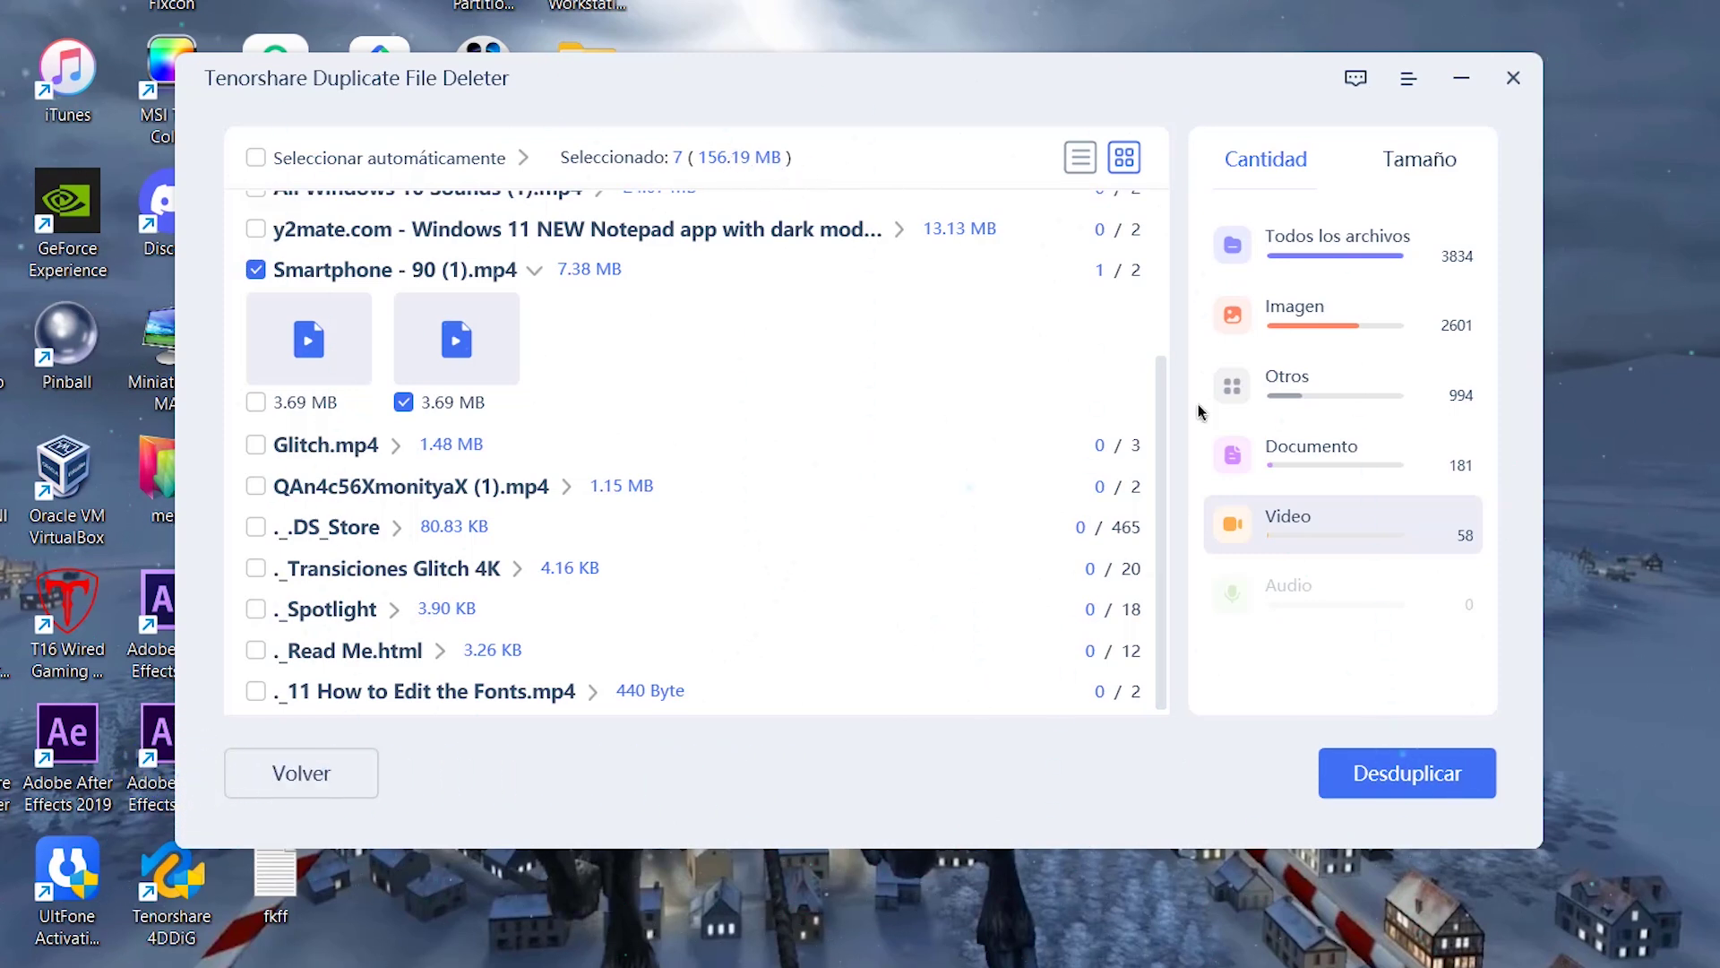
# - Deduplicate the marked files, agree to their permanent deletion and close the completion notice
pyautogui.click(1431, 771)
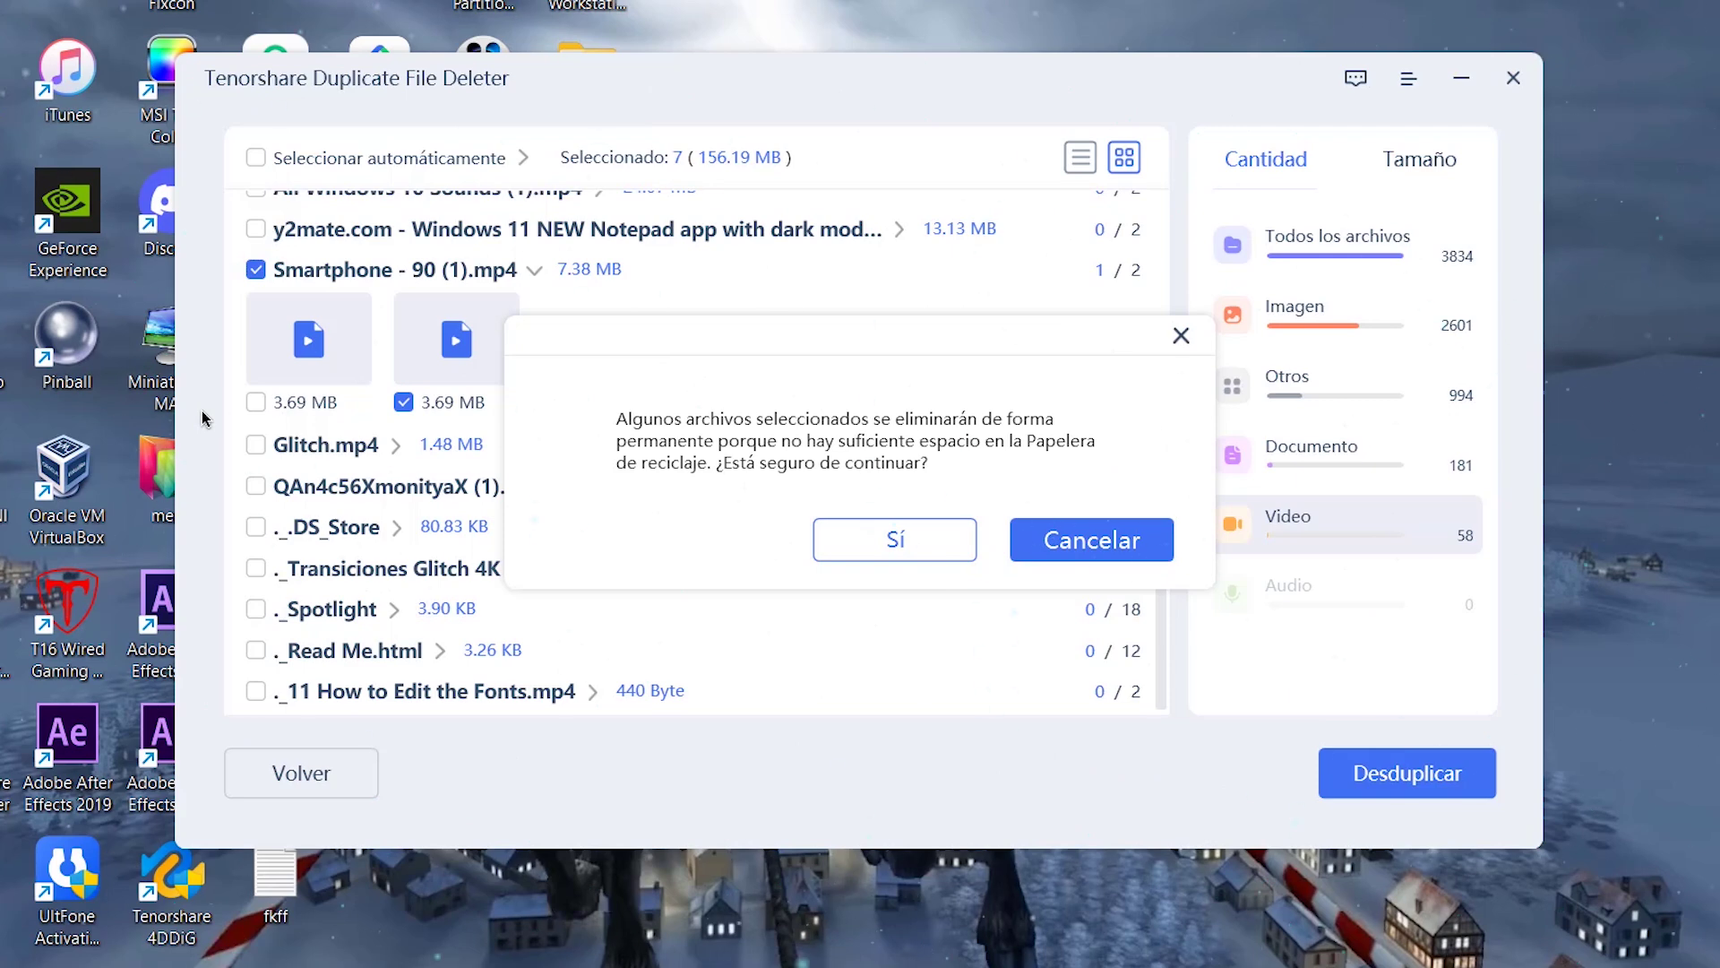
pyautogui.click(853, 554)
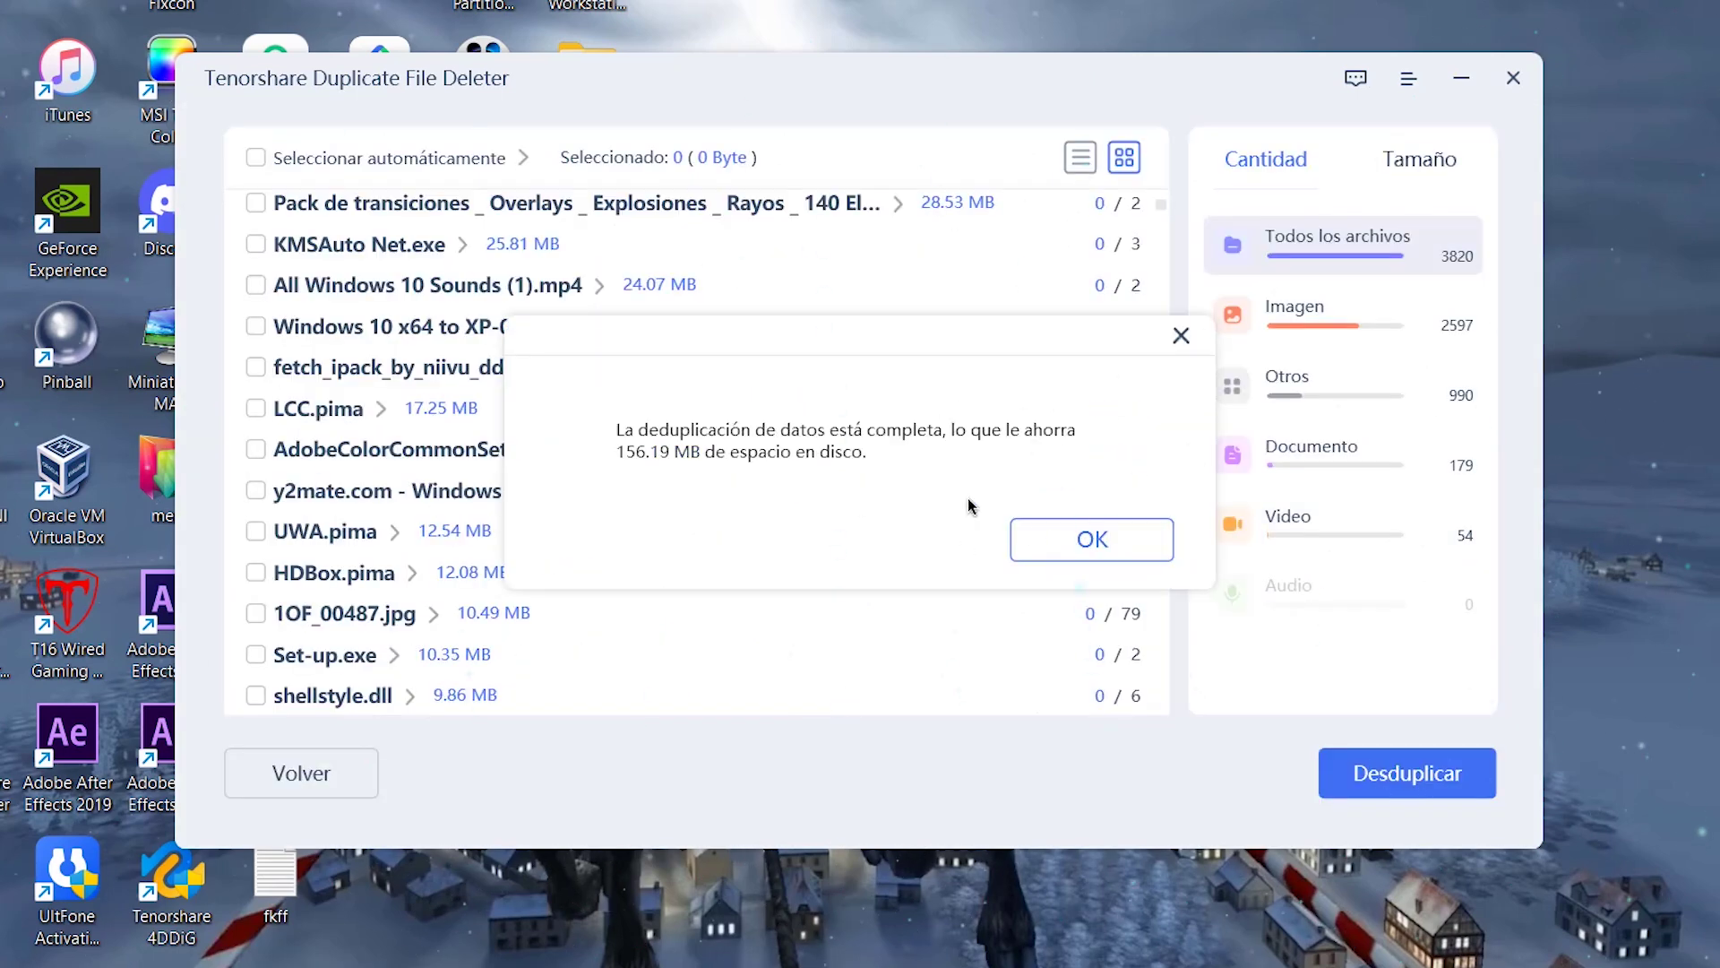
pyautogui.click(1092, 540)
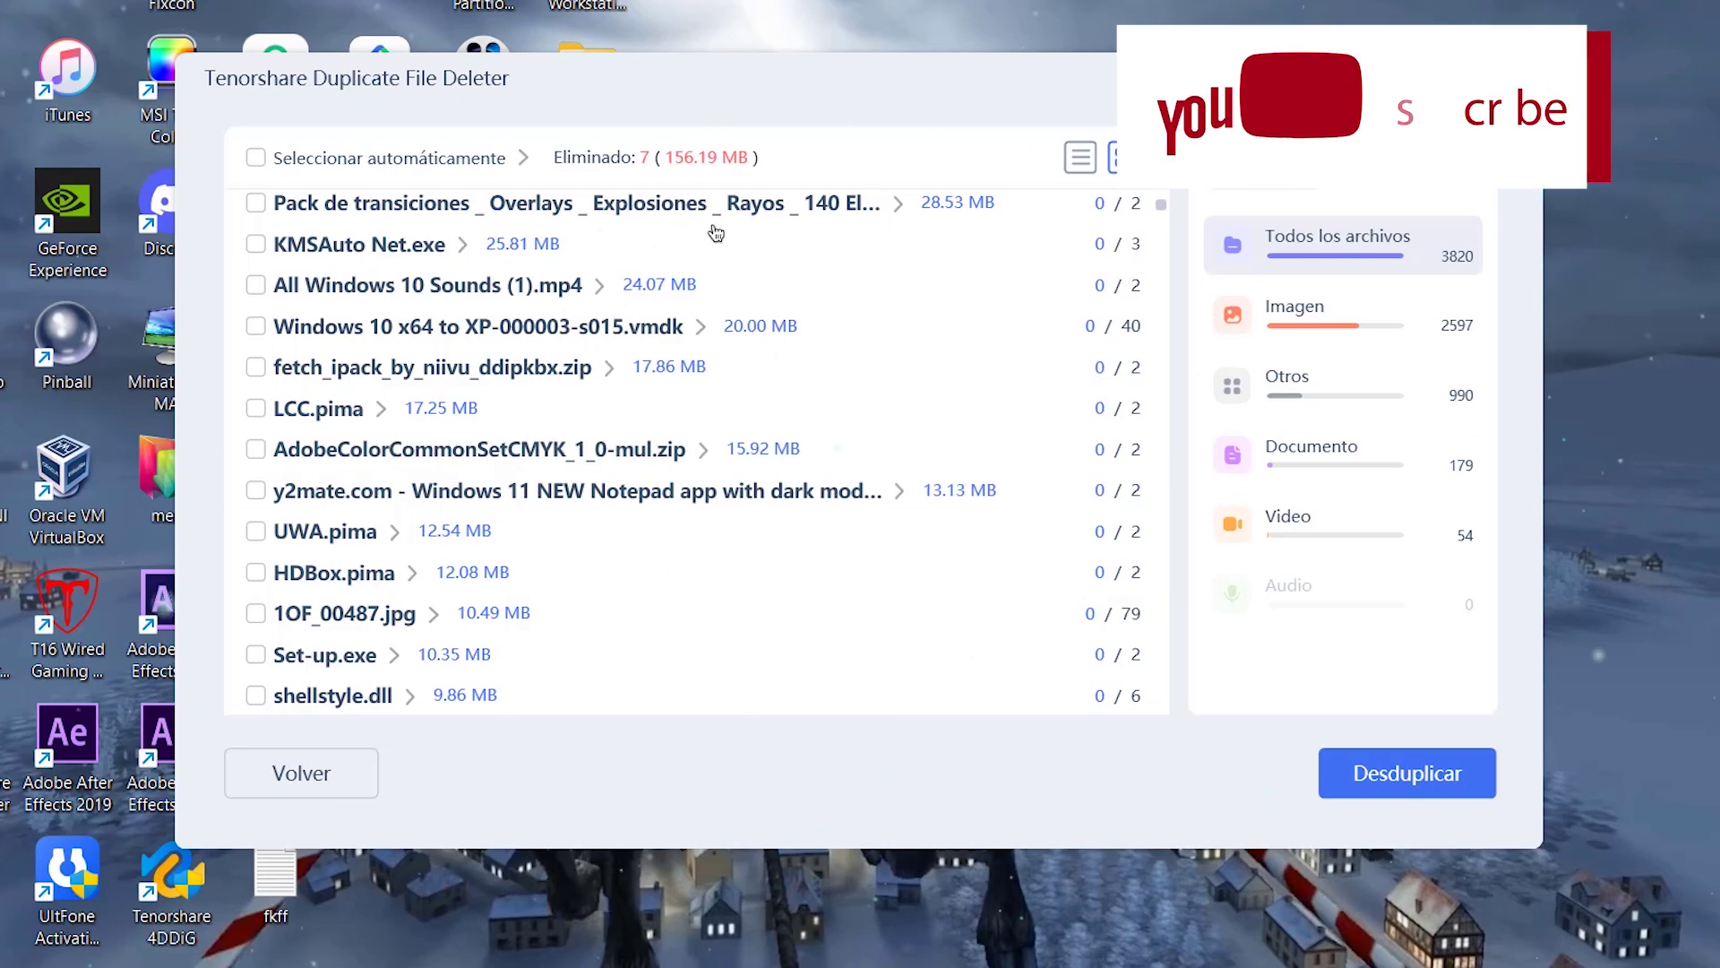
# - Leave the scan results, agreeing to discard them, and add the Escritorio folder to the duplicate search
pyautogui.click(336, 769)
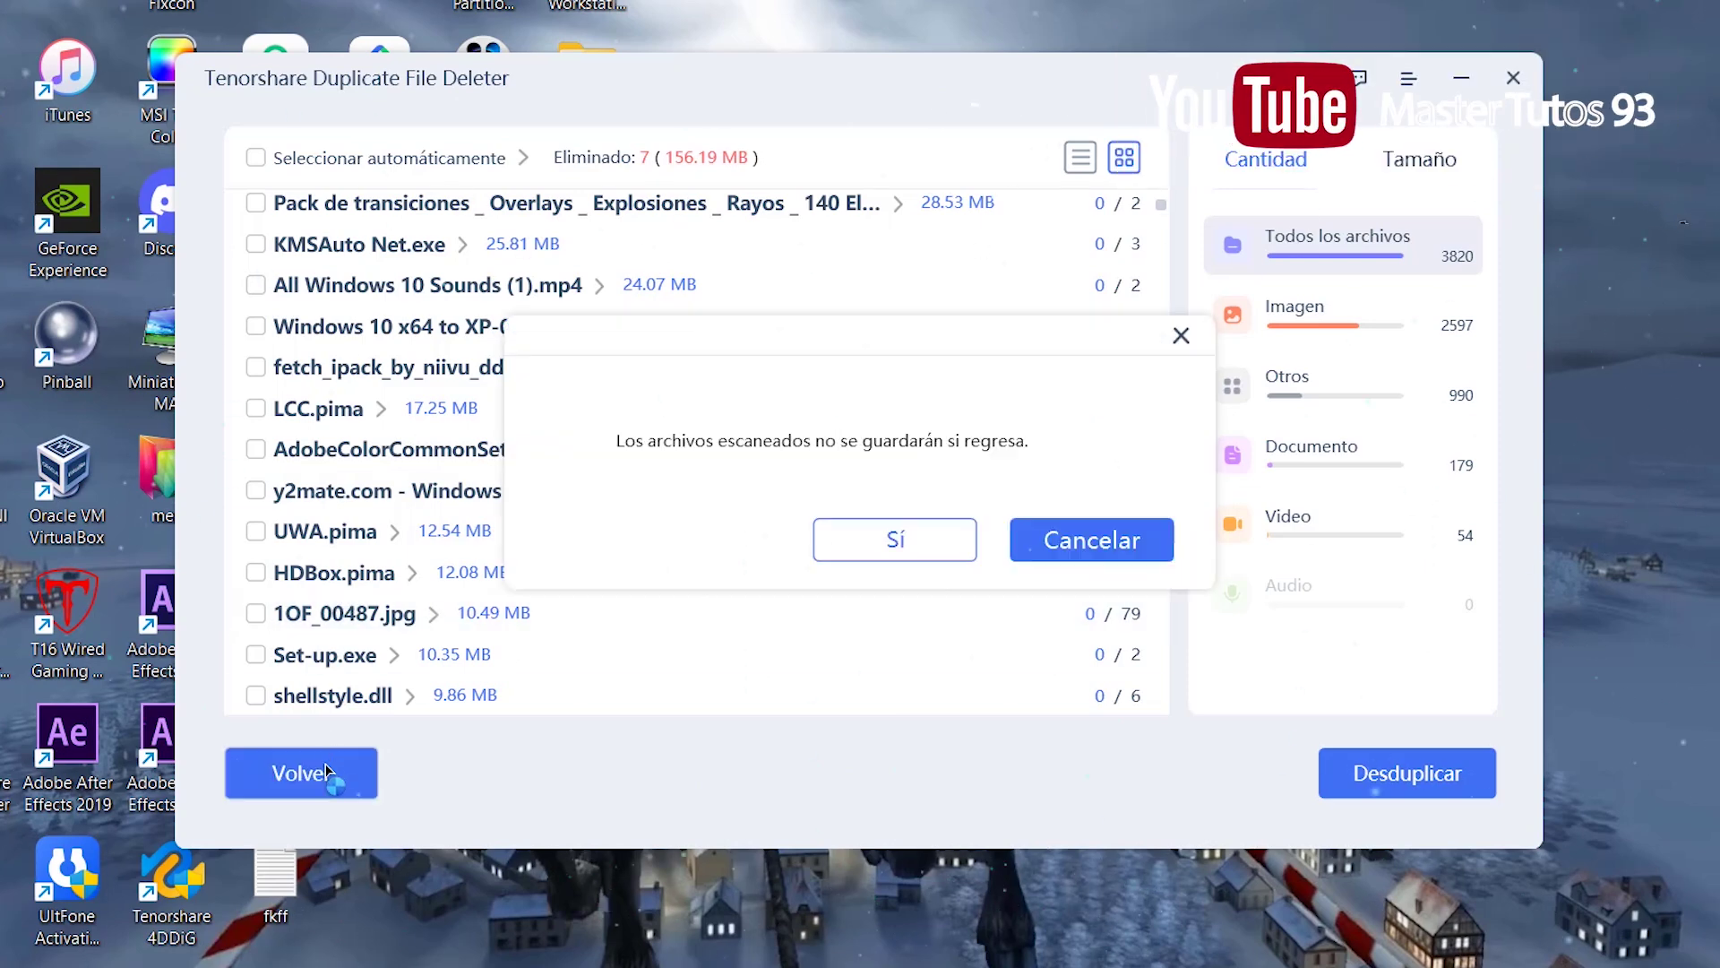
pyautogui.click(901, 538)
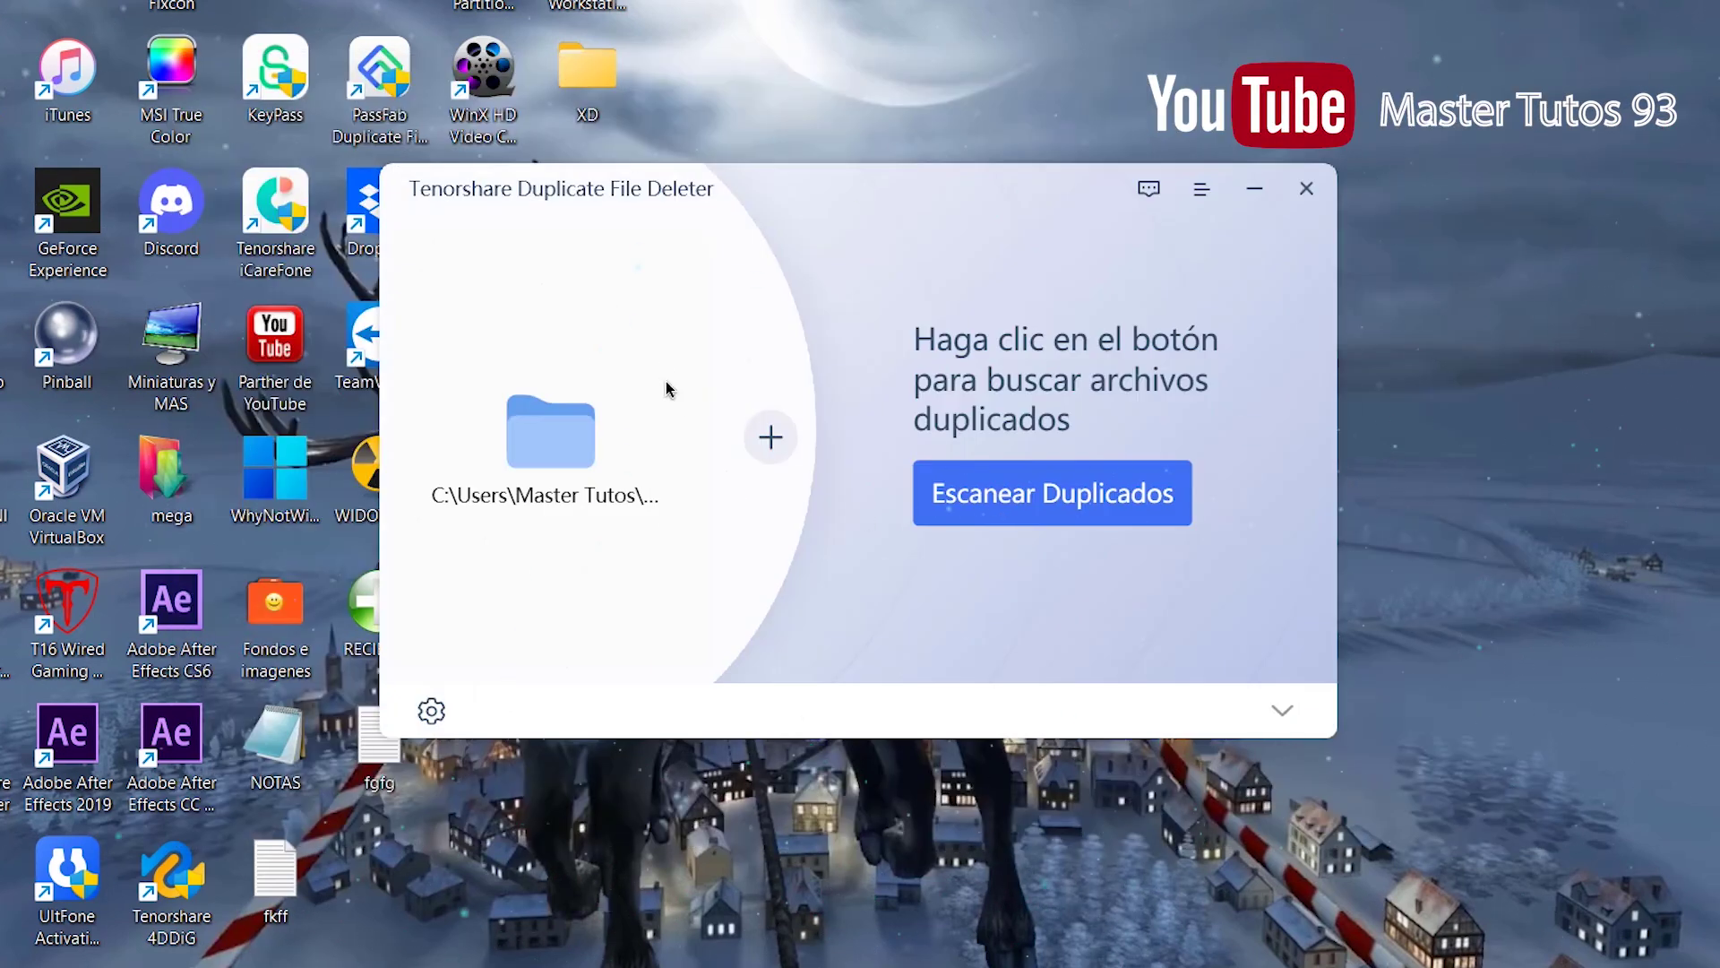
pyautogui.click(768, 434)
pyautogui.doubleClick(564, 335)
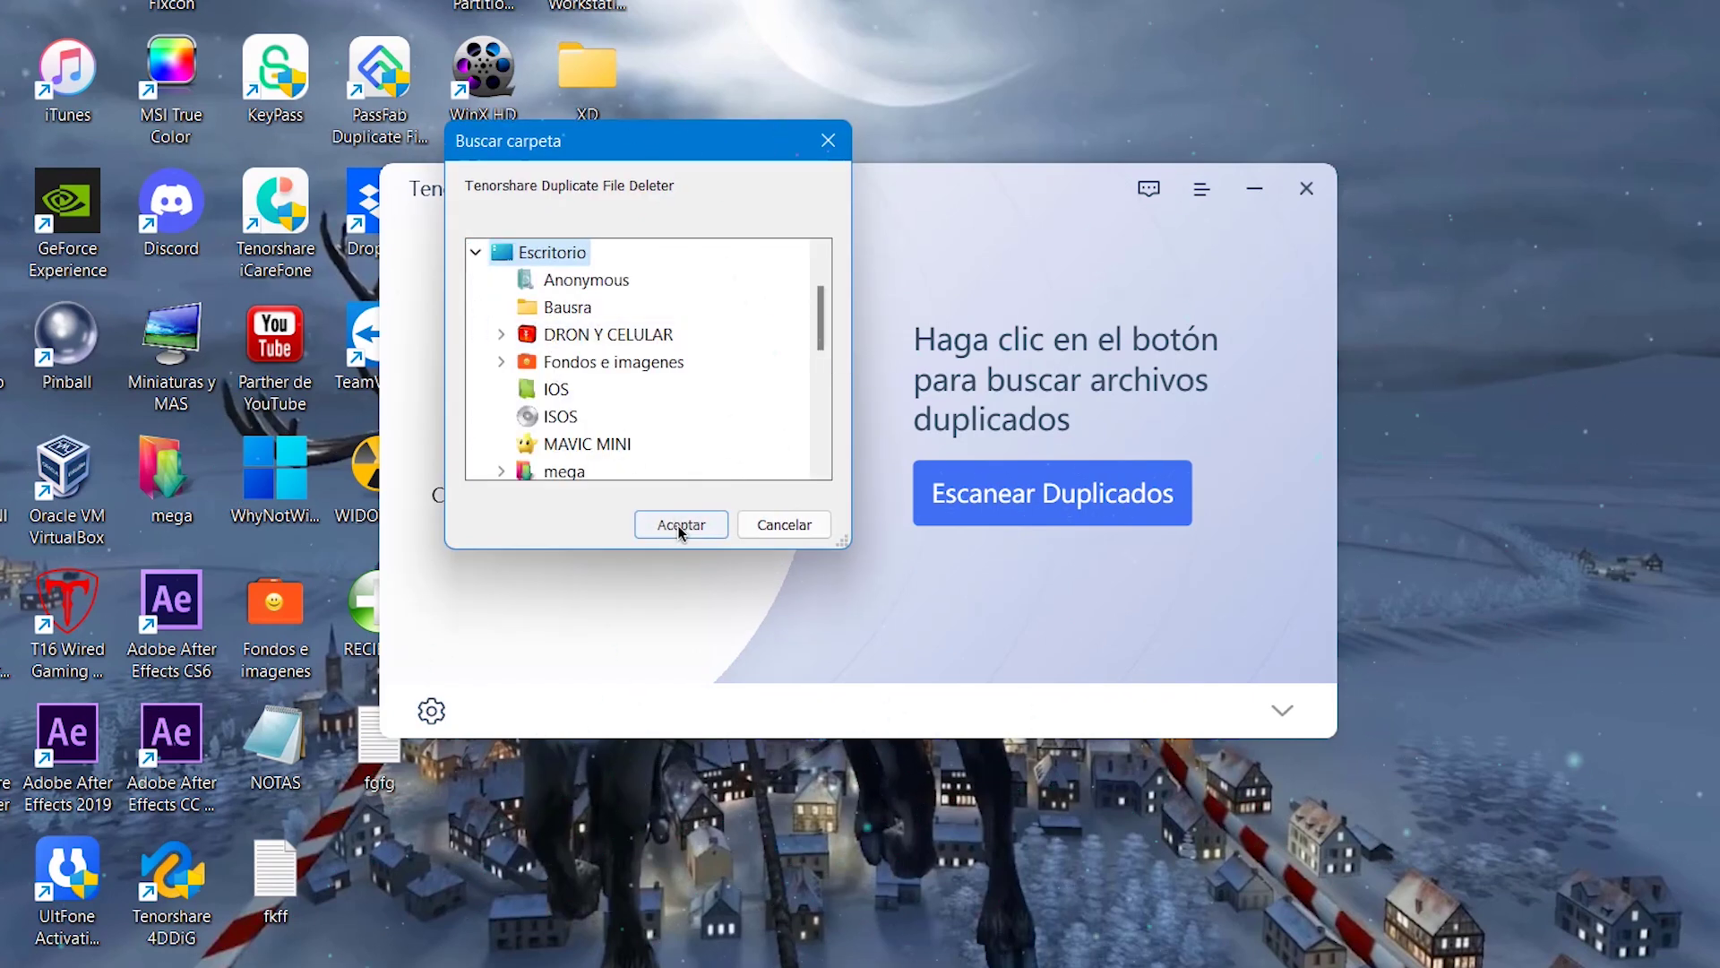
pyautogui.click(681, 524)
# - Add the Imágenes and Videos folders to the list of locations searched for duplicates
pyautogui.click(753, 446)
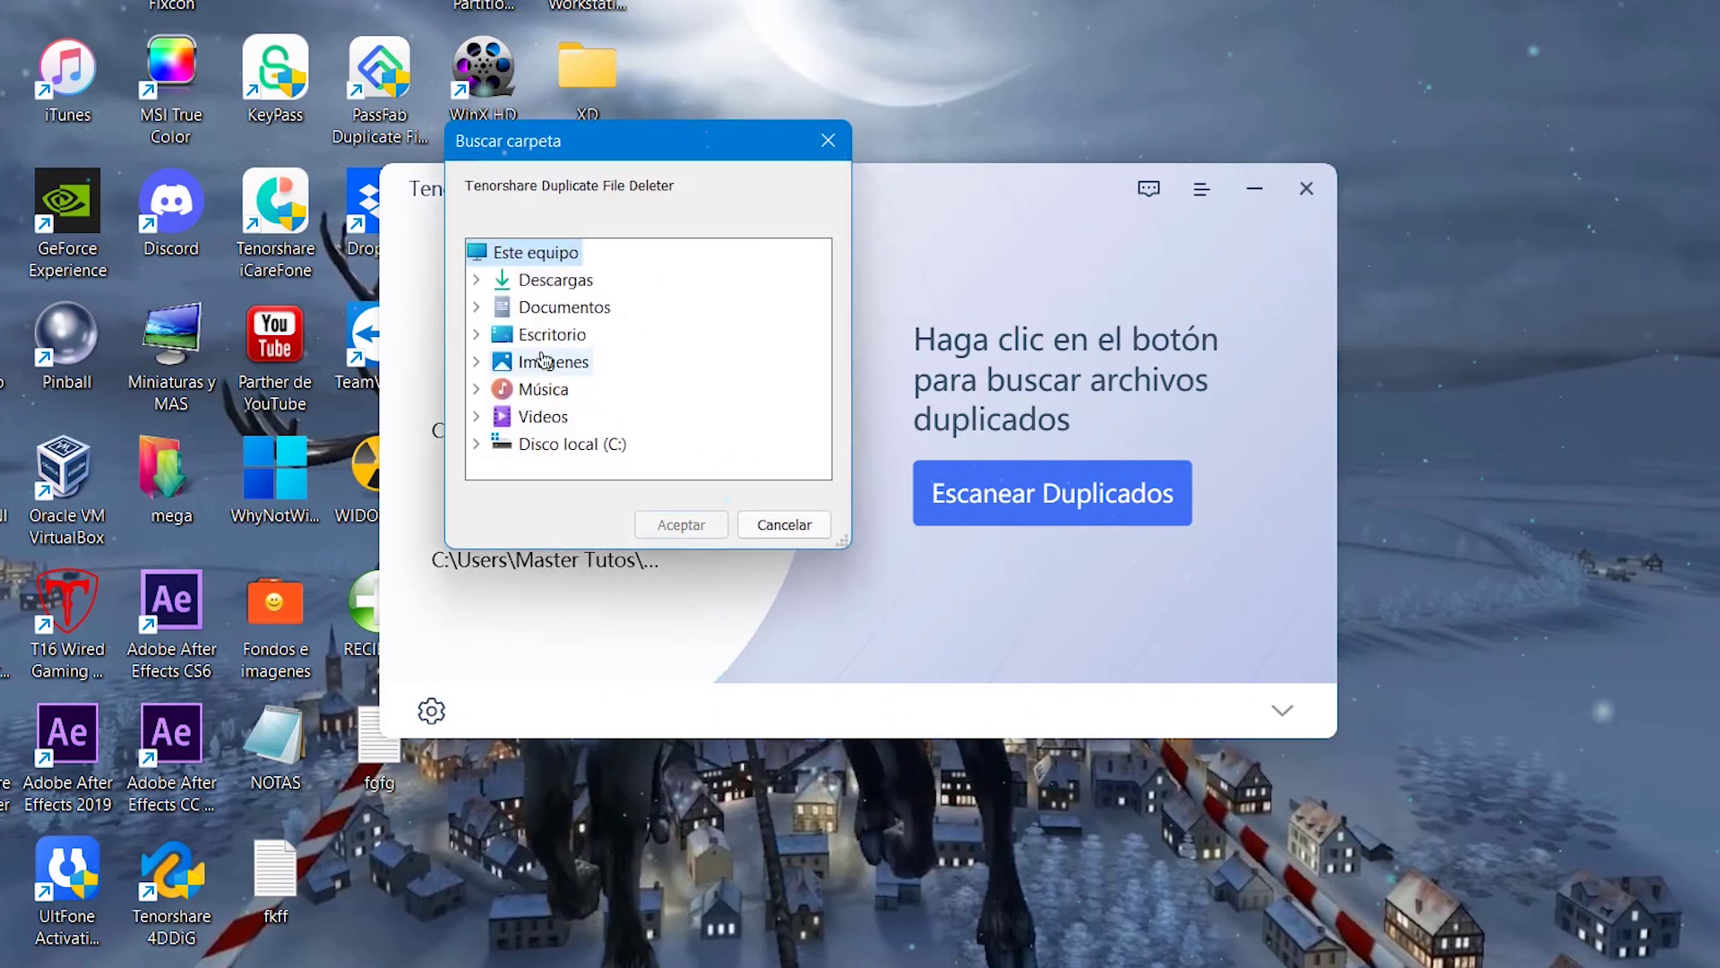
pyautogui.doubleClick(550, 363)
pyautogui.click(688, 524)
pyautogui.click(768, 437)
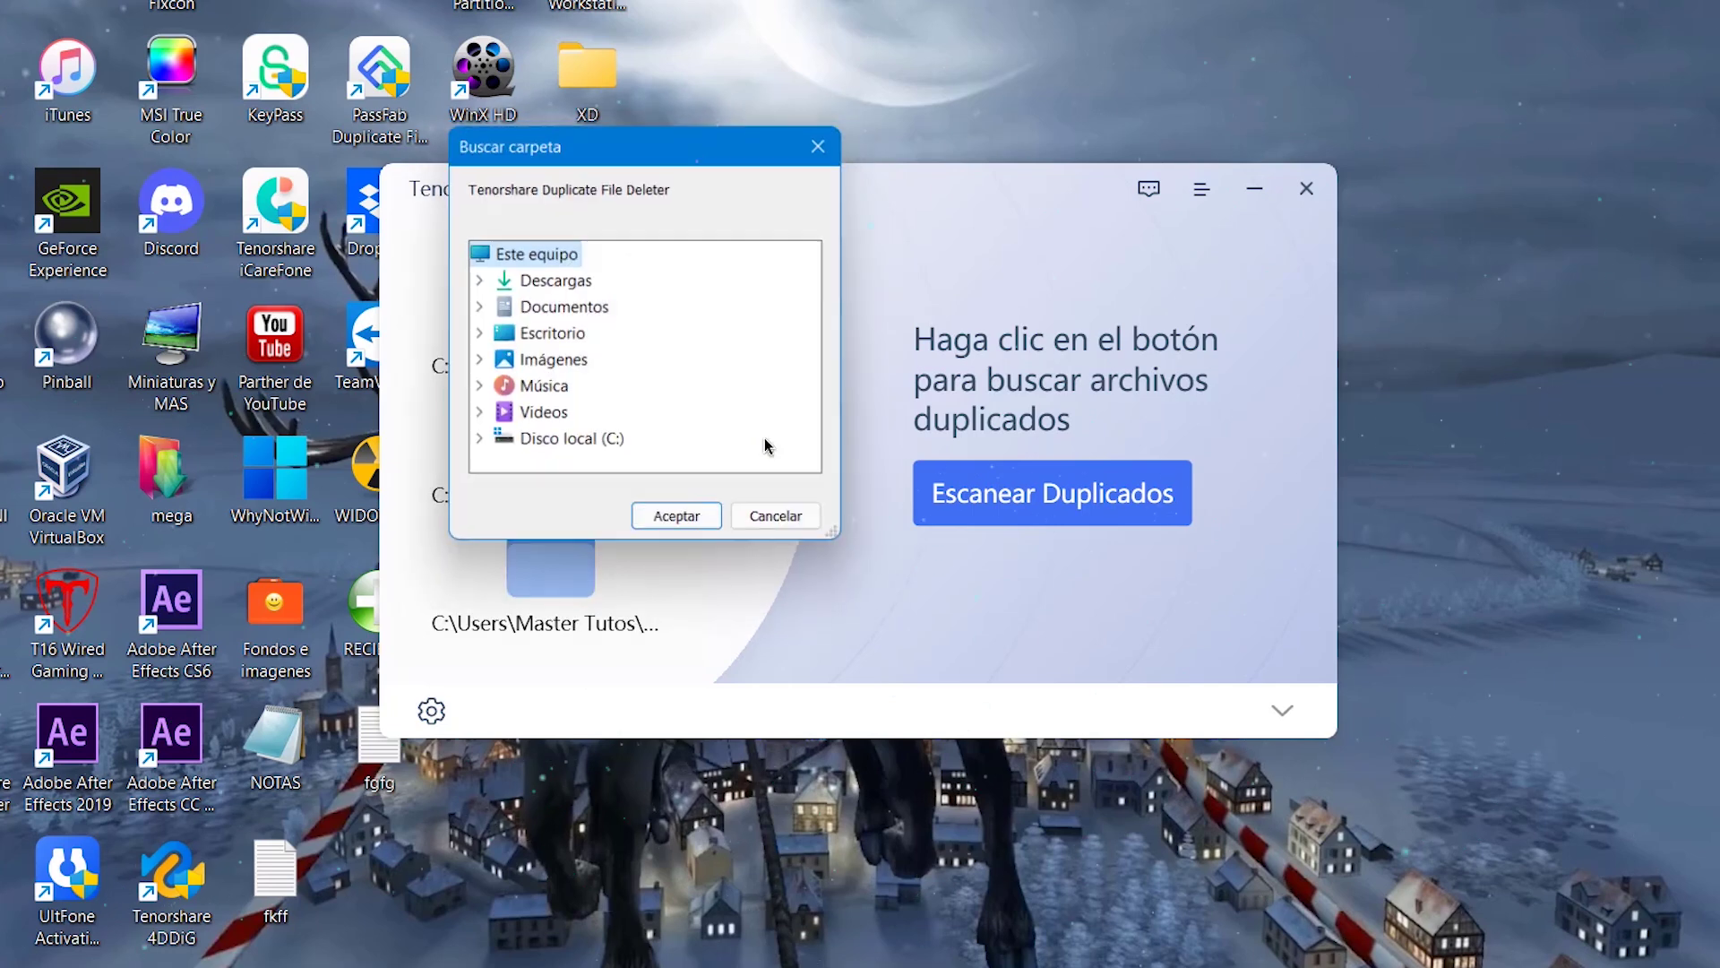
pyautogui.doubleClick(541, 417)
pyautogui.click(688, 524)
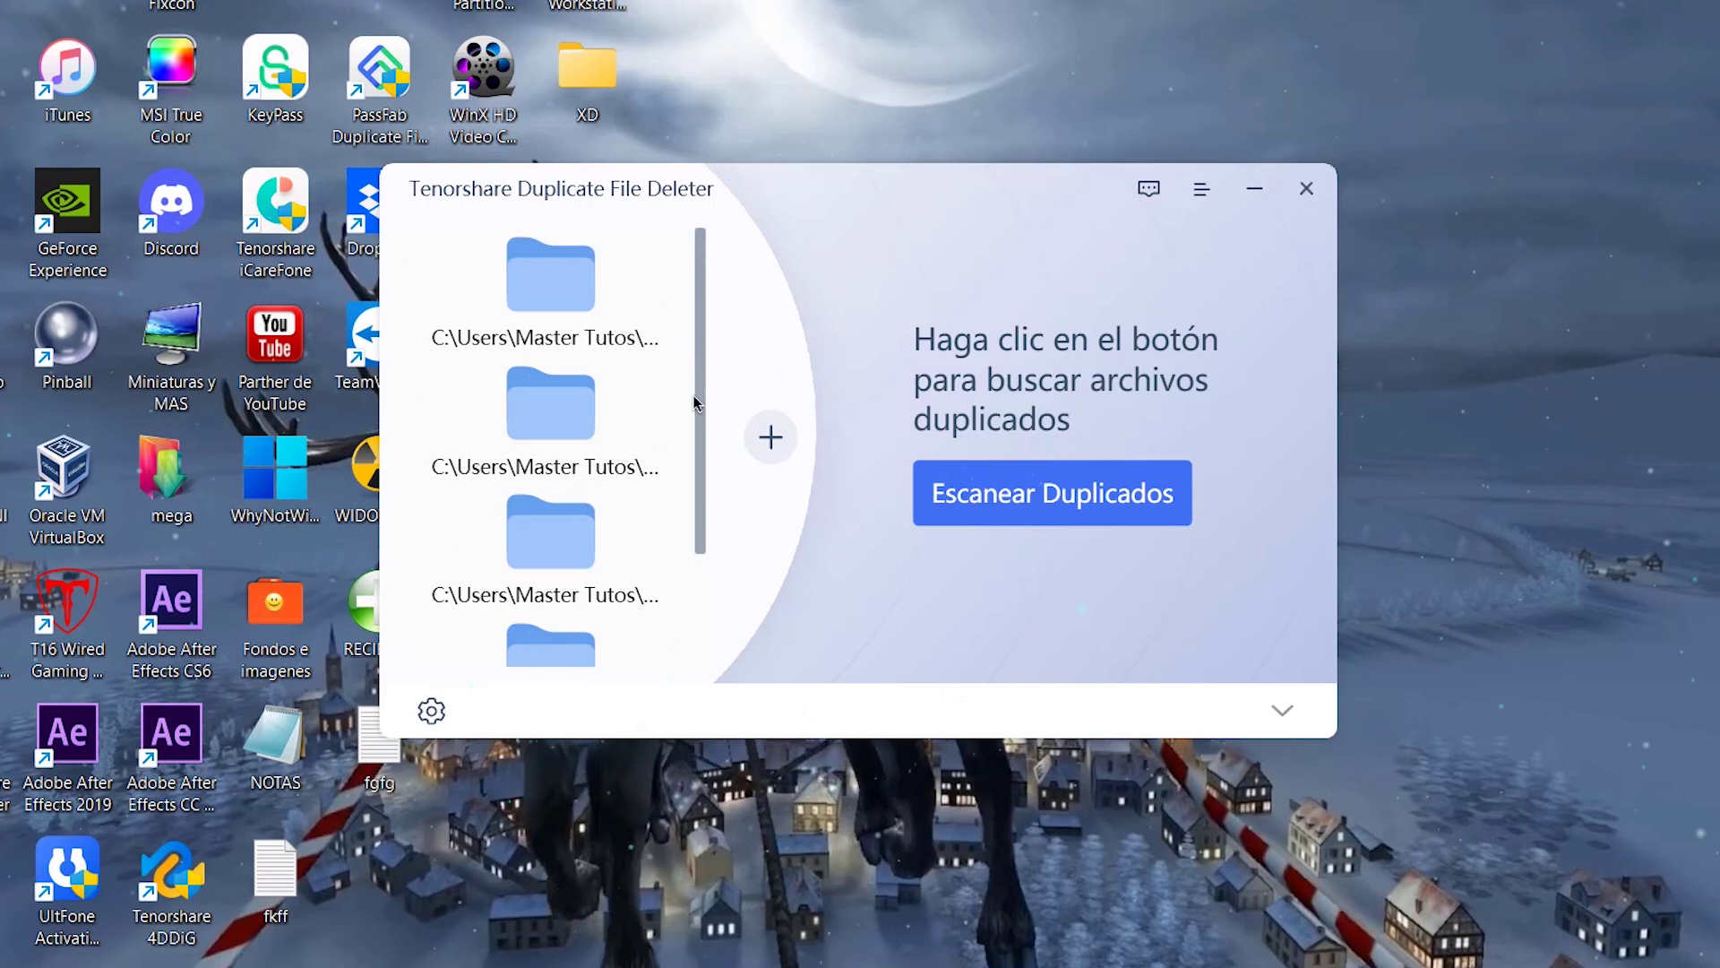
# - Scan the listed folders for duplicates, stop the scan early and confirm stopping it
pyautogui.click(1035, 486)
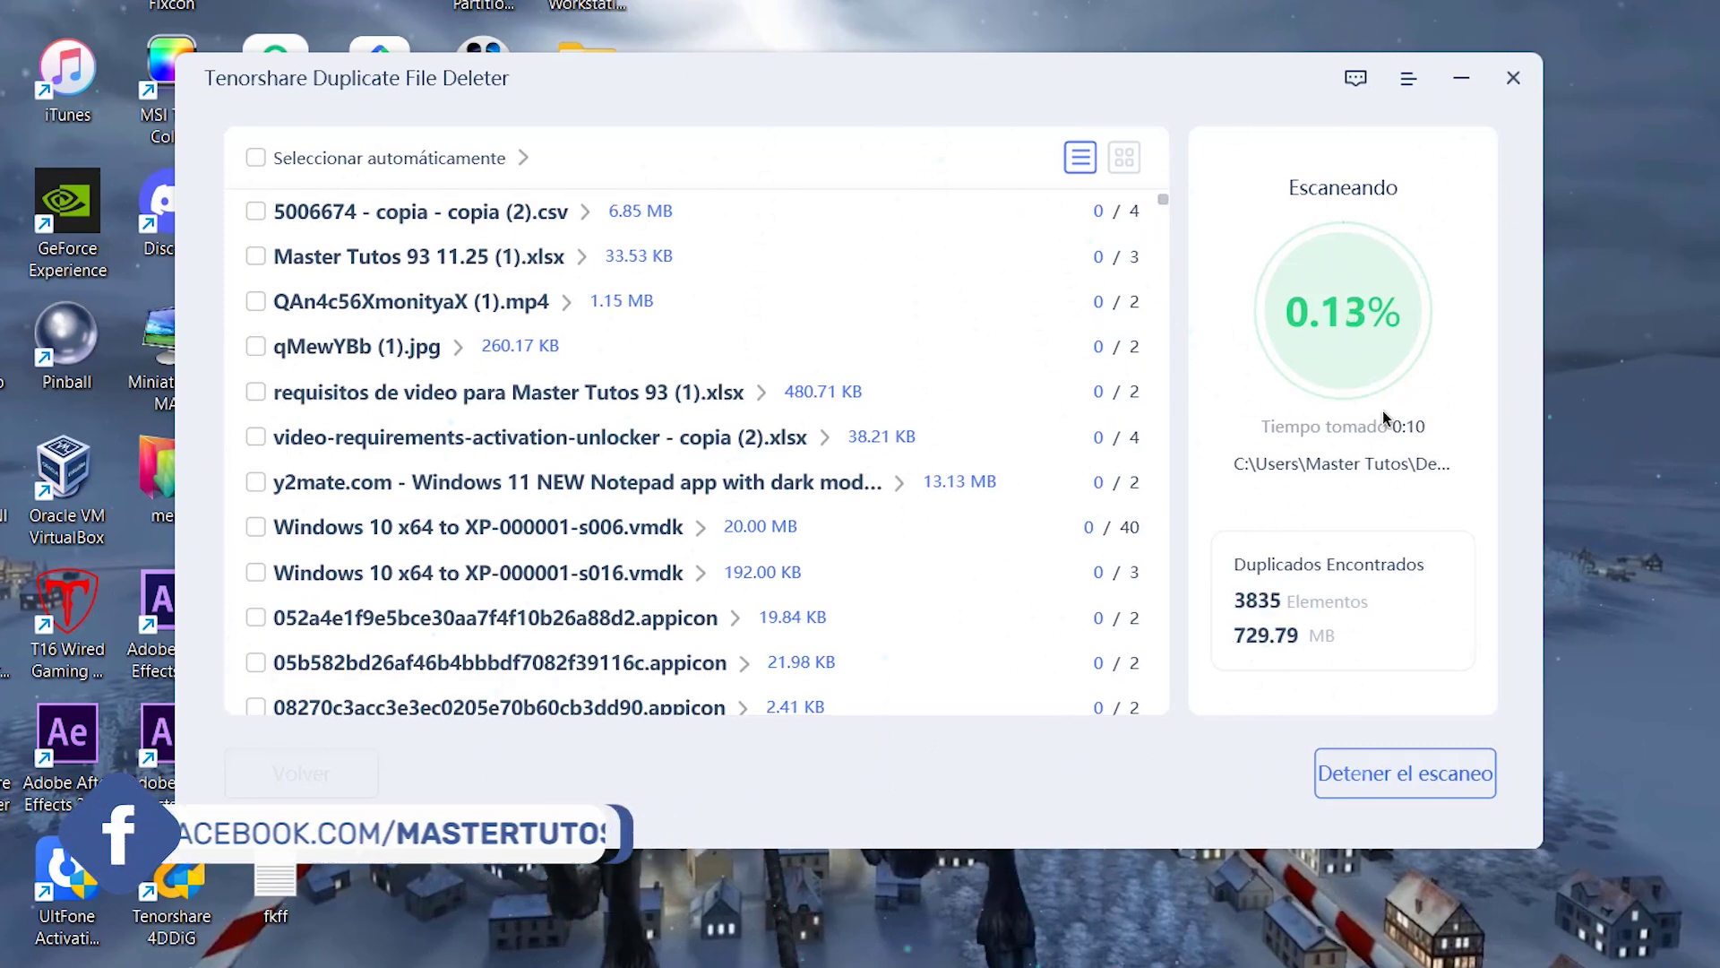
pyautogui.click(1427, 787)
pyautogui.click(937, 542)
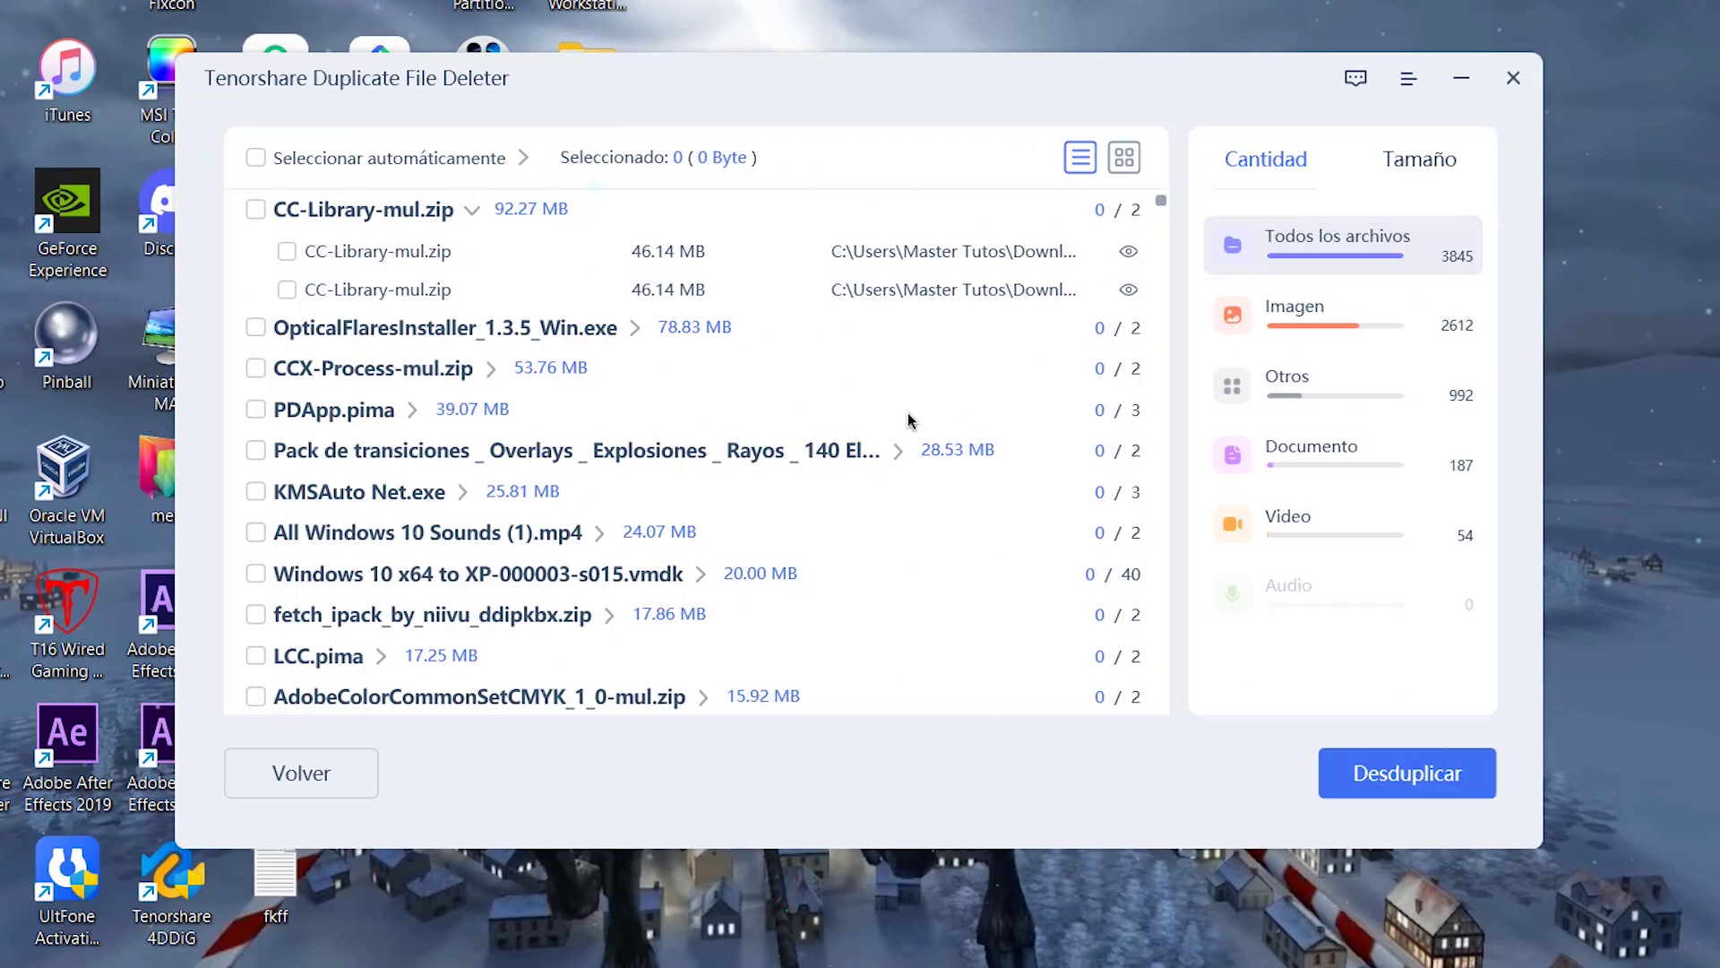
pyautogui.moveTo(502, 63); pyautogui.dragTo(349, 96)
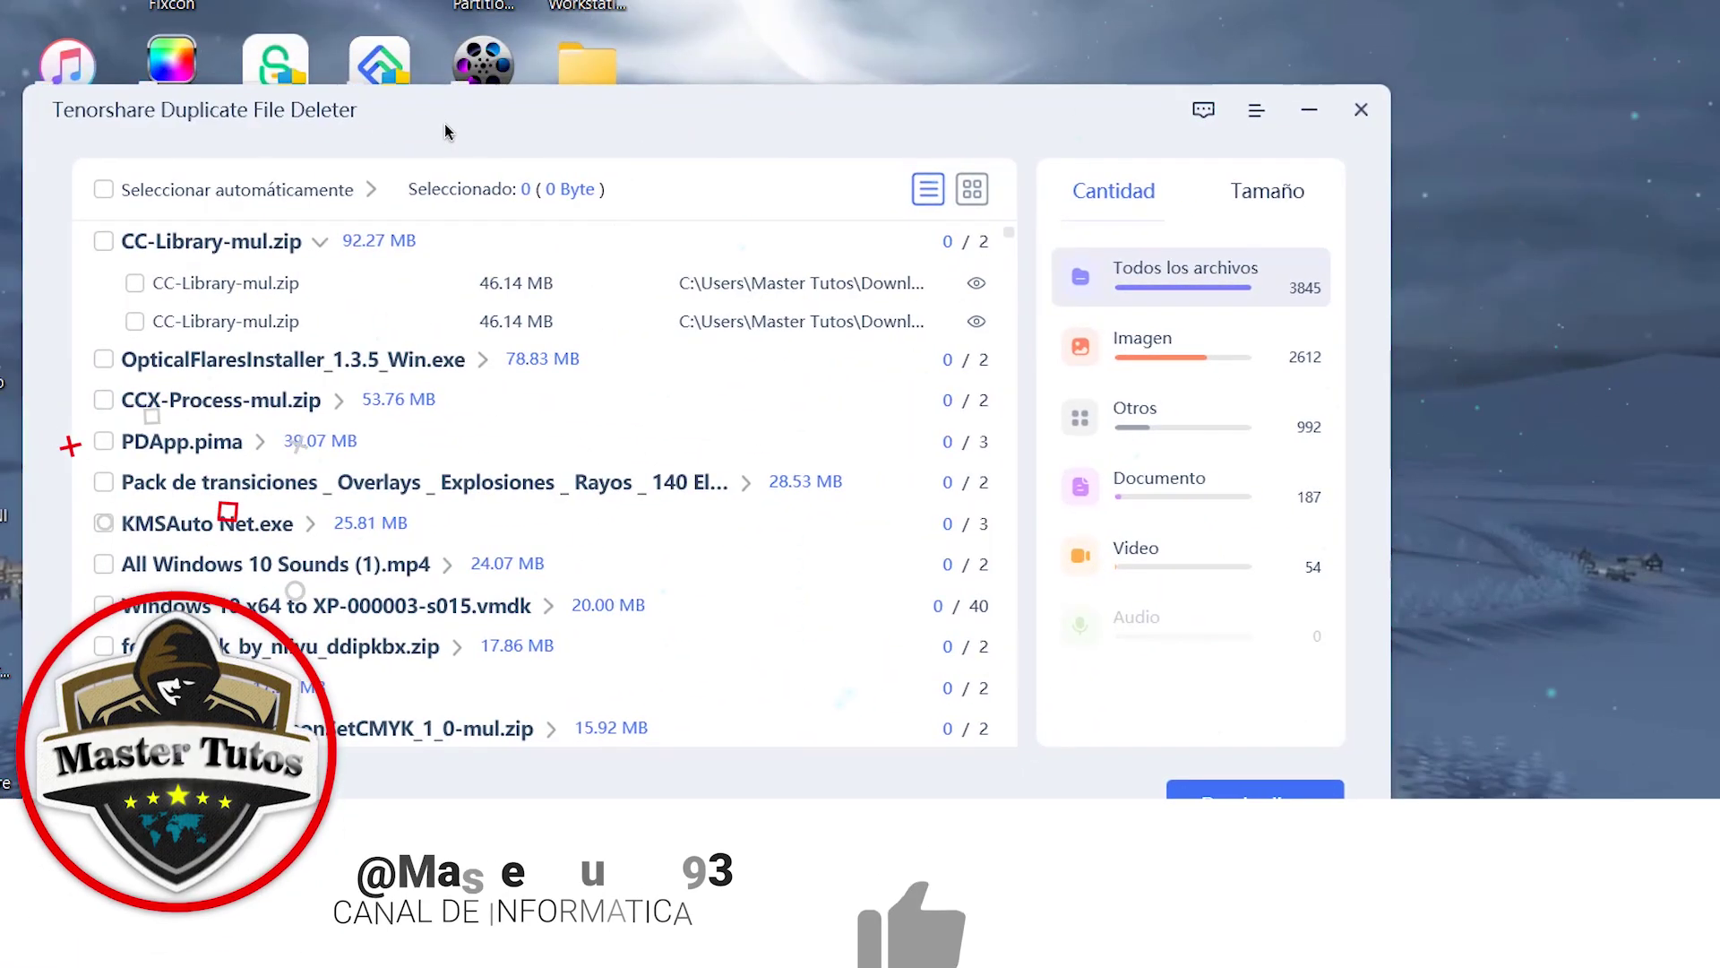
pyautogui.moveTo(448, 132); pyautogui.dragTo(502, 83)
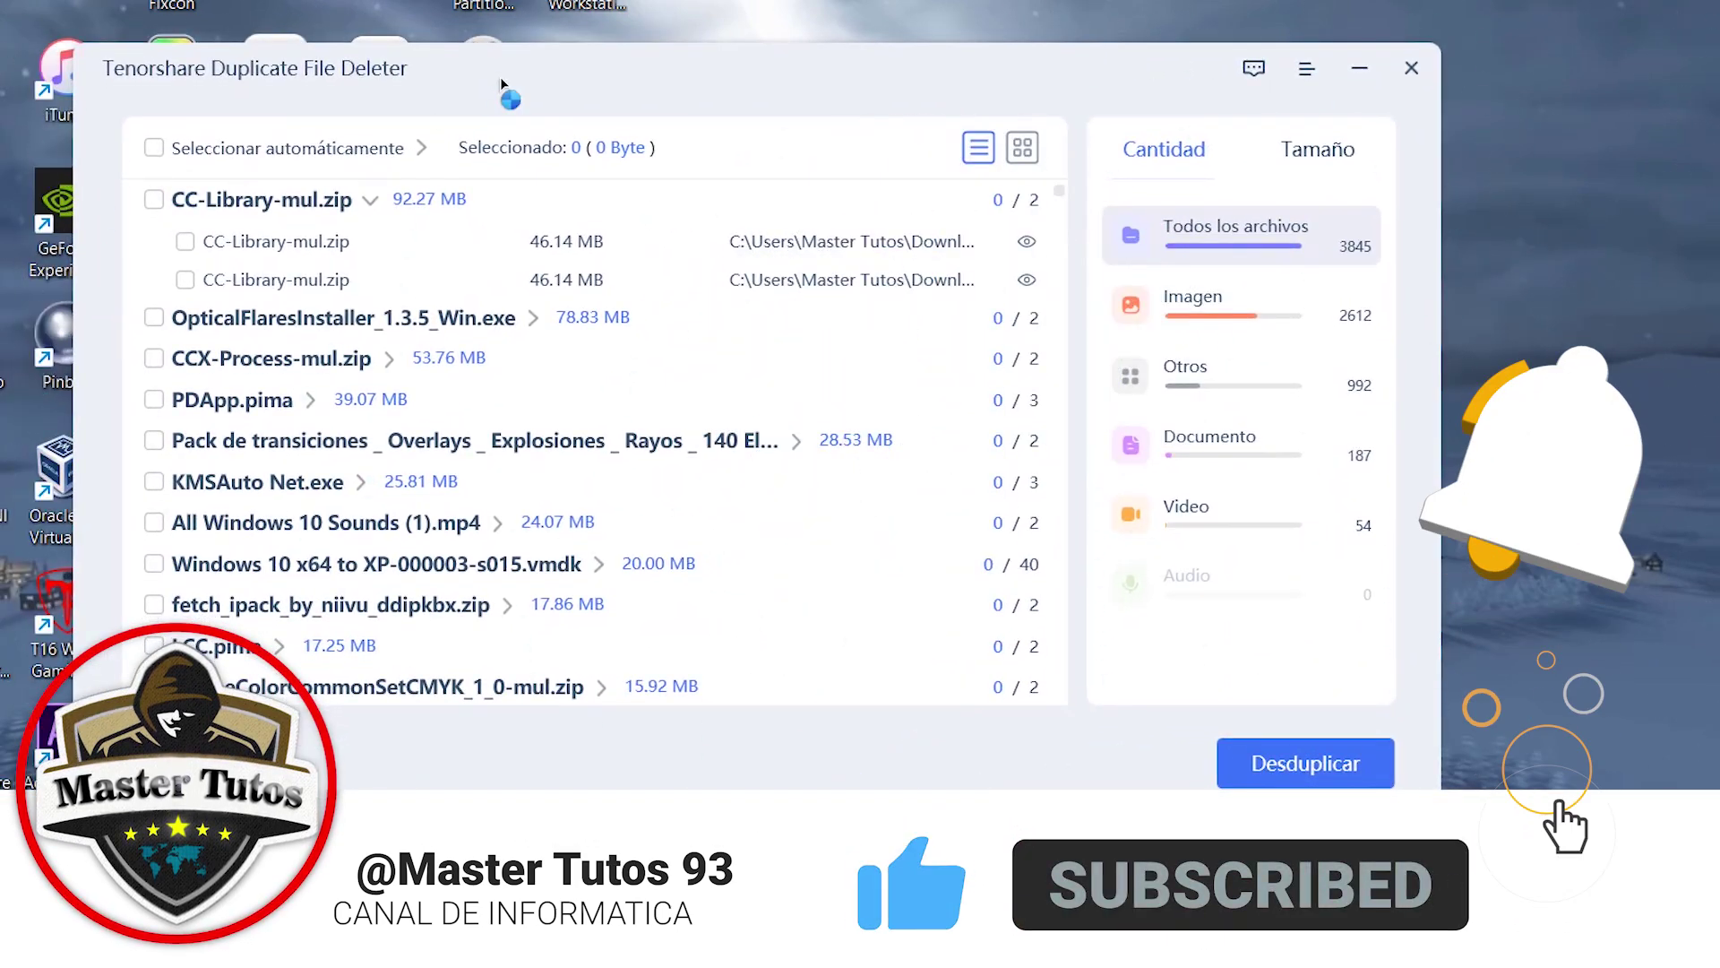